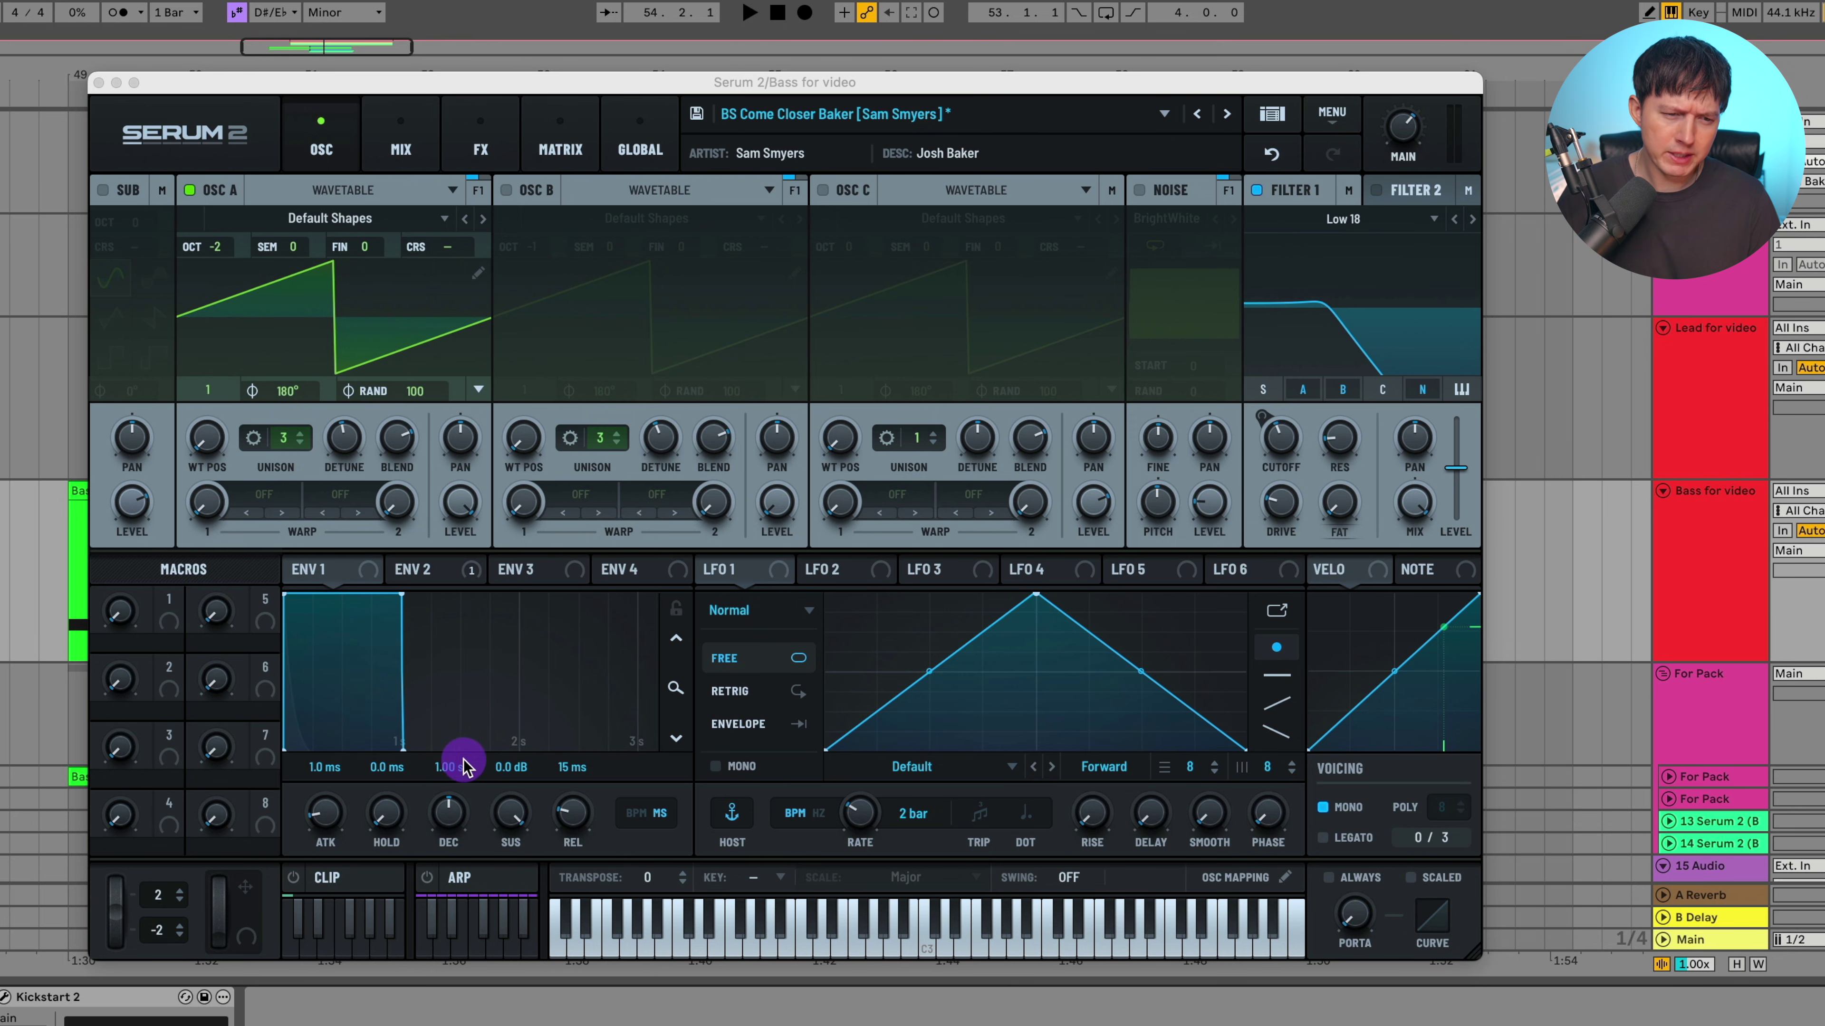
# Turn off Filter 1 to audition the raw oscillator, and display envelope 2 at a closer time scale
pyautogui.click(244, 195)
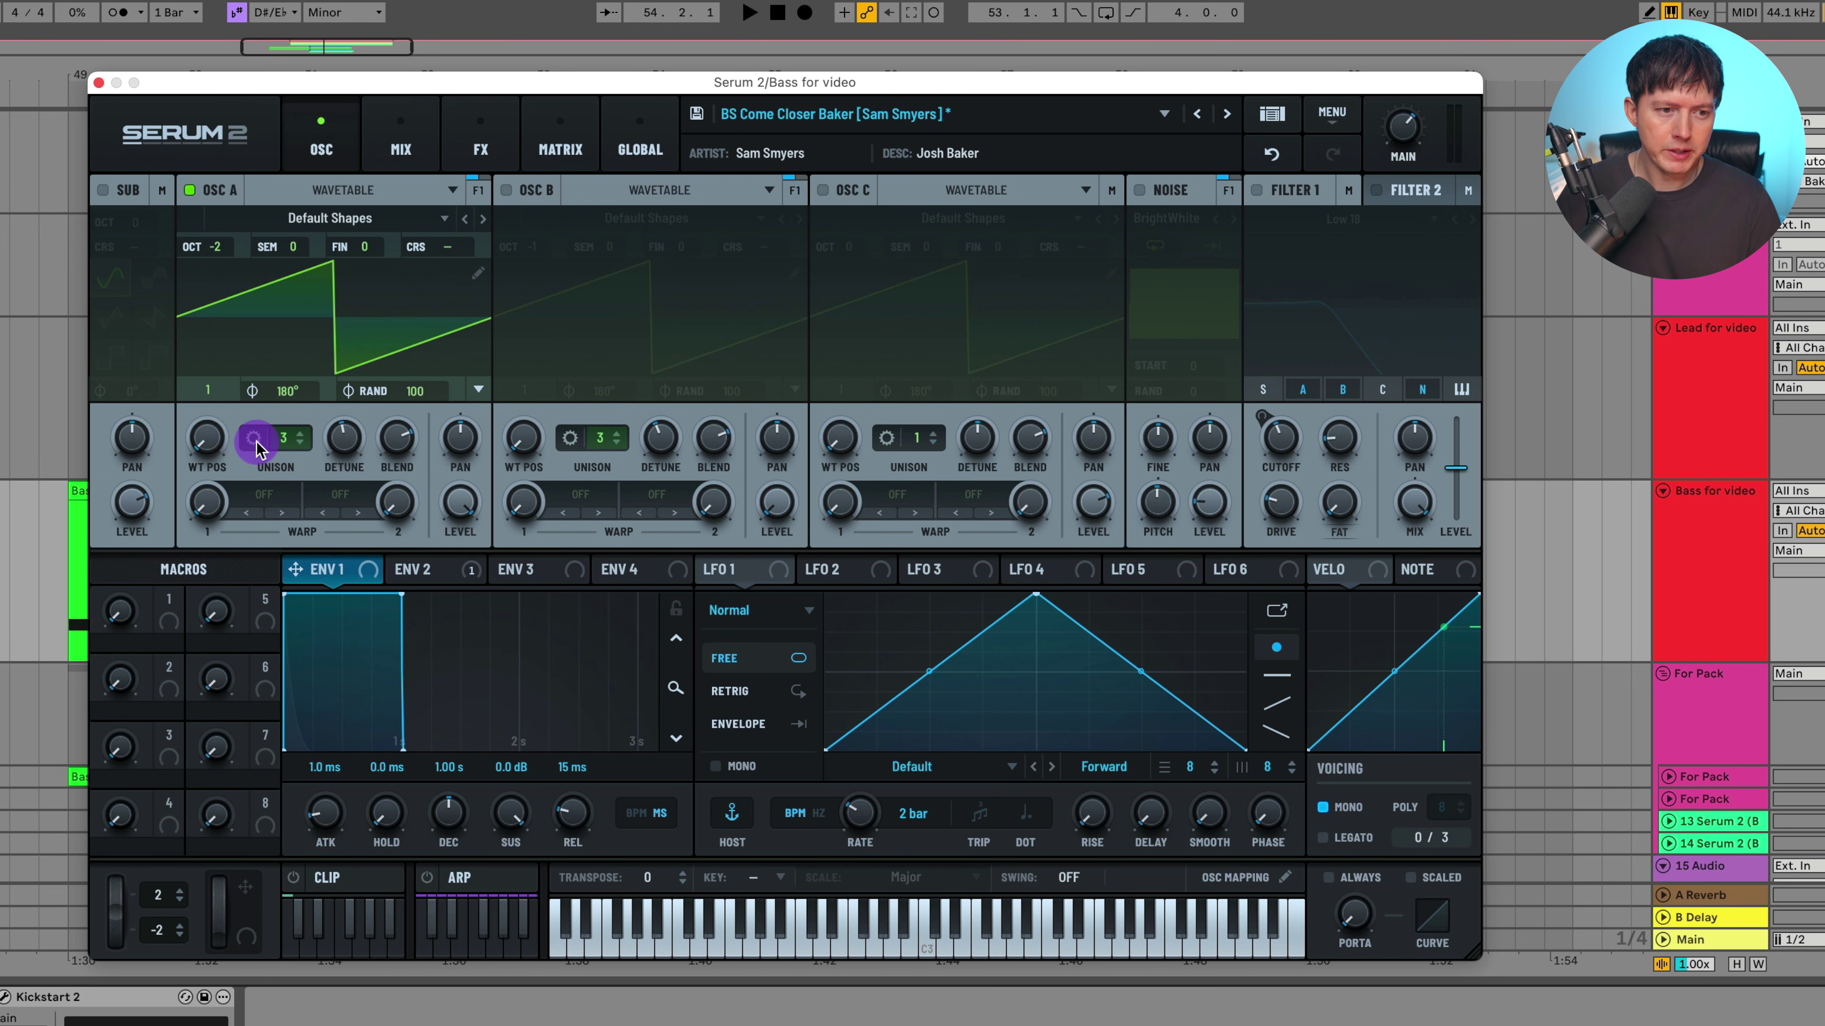
pyautogui.moveTo(346, 441); pyautogui.dragTo(348, 447)
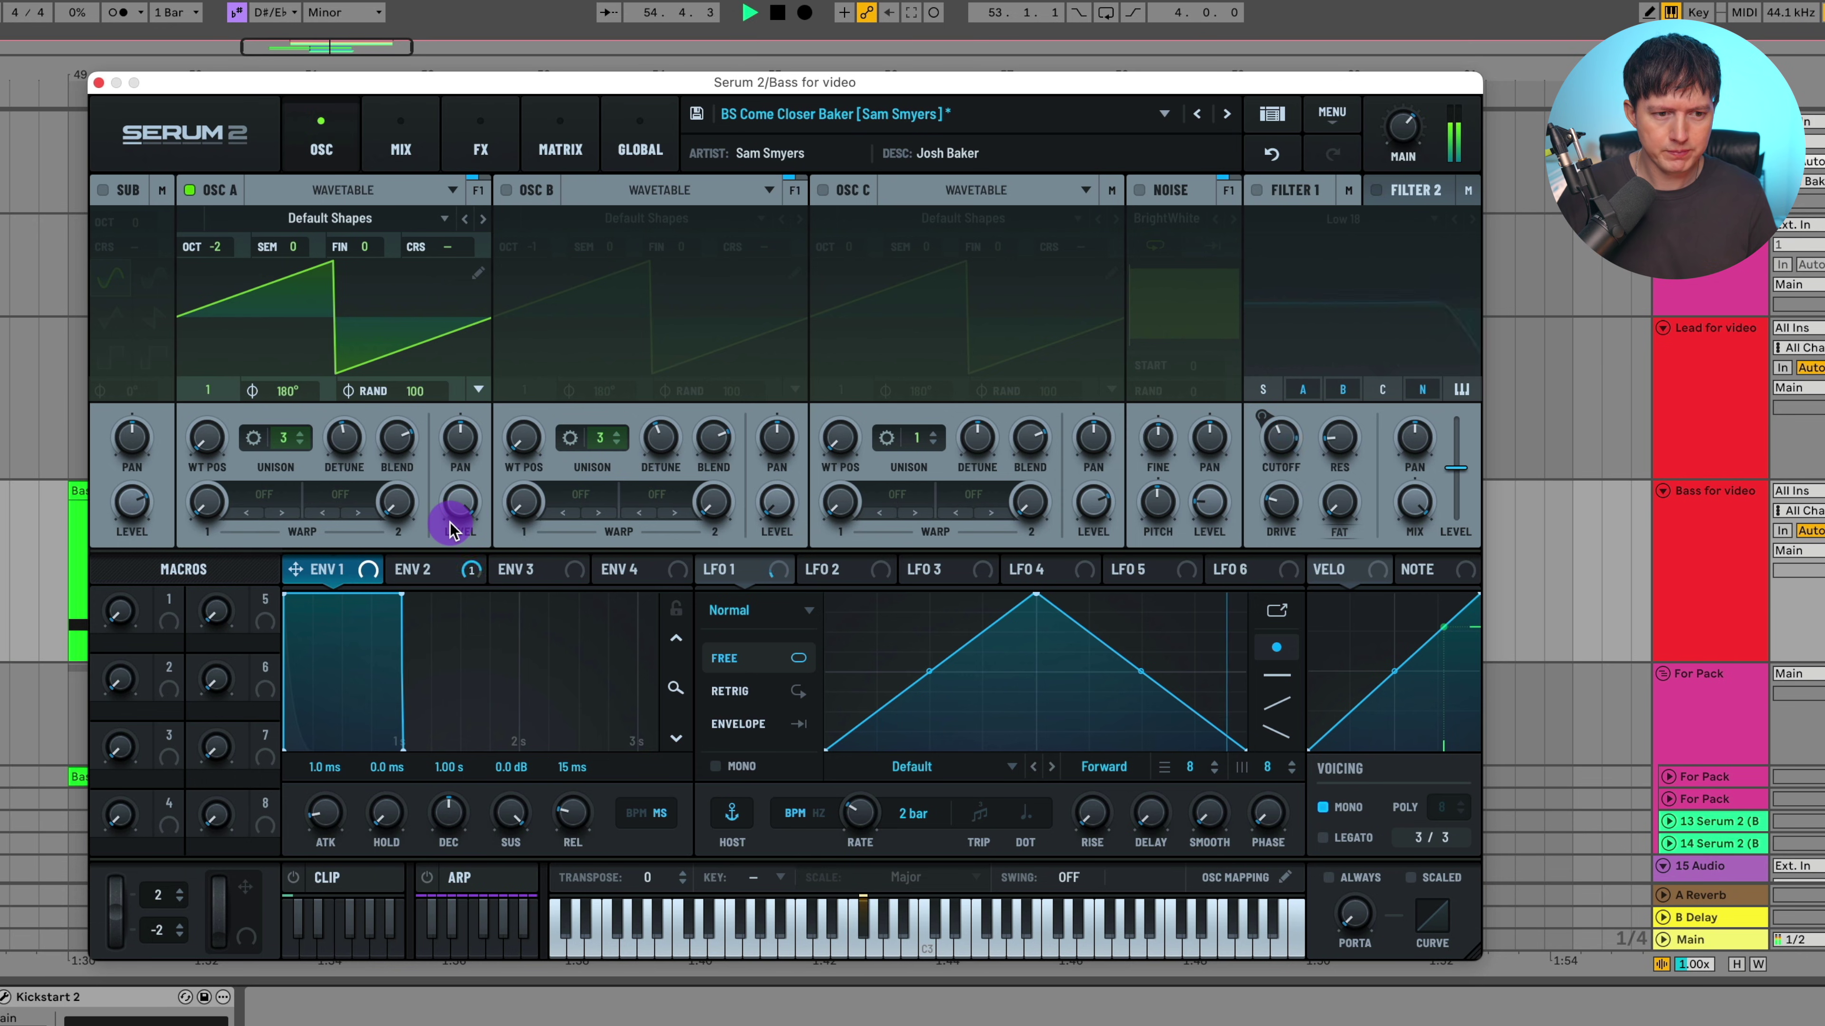
pyautogui.click(446, 568)
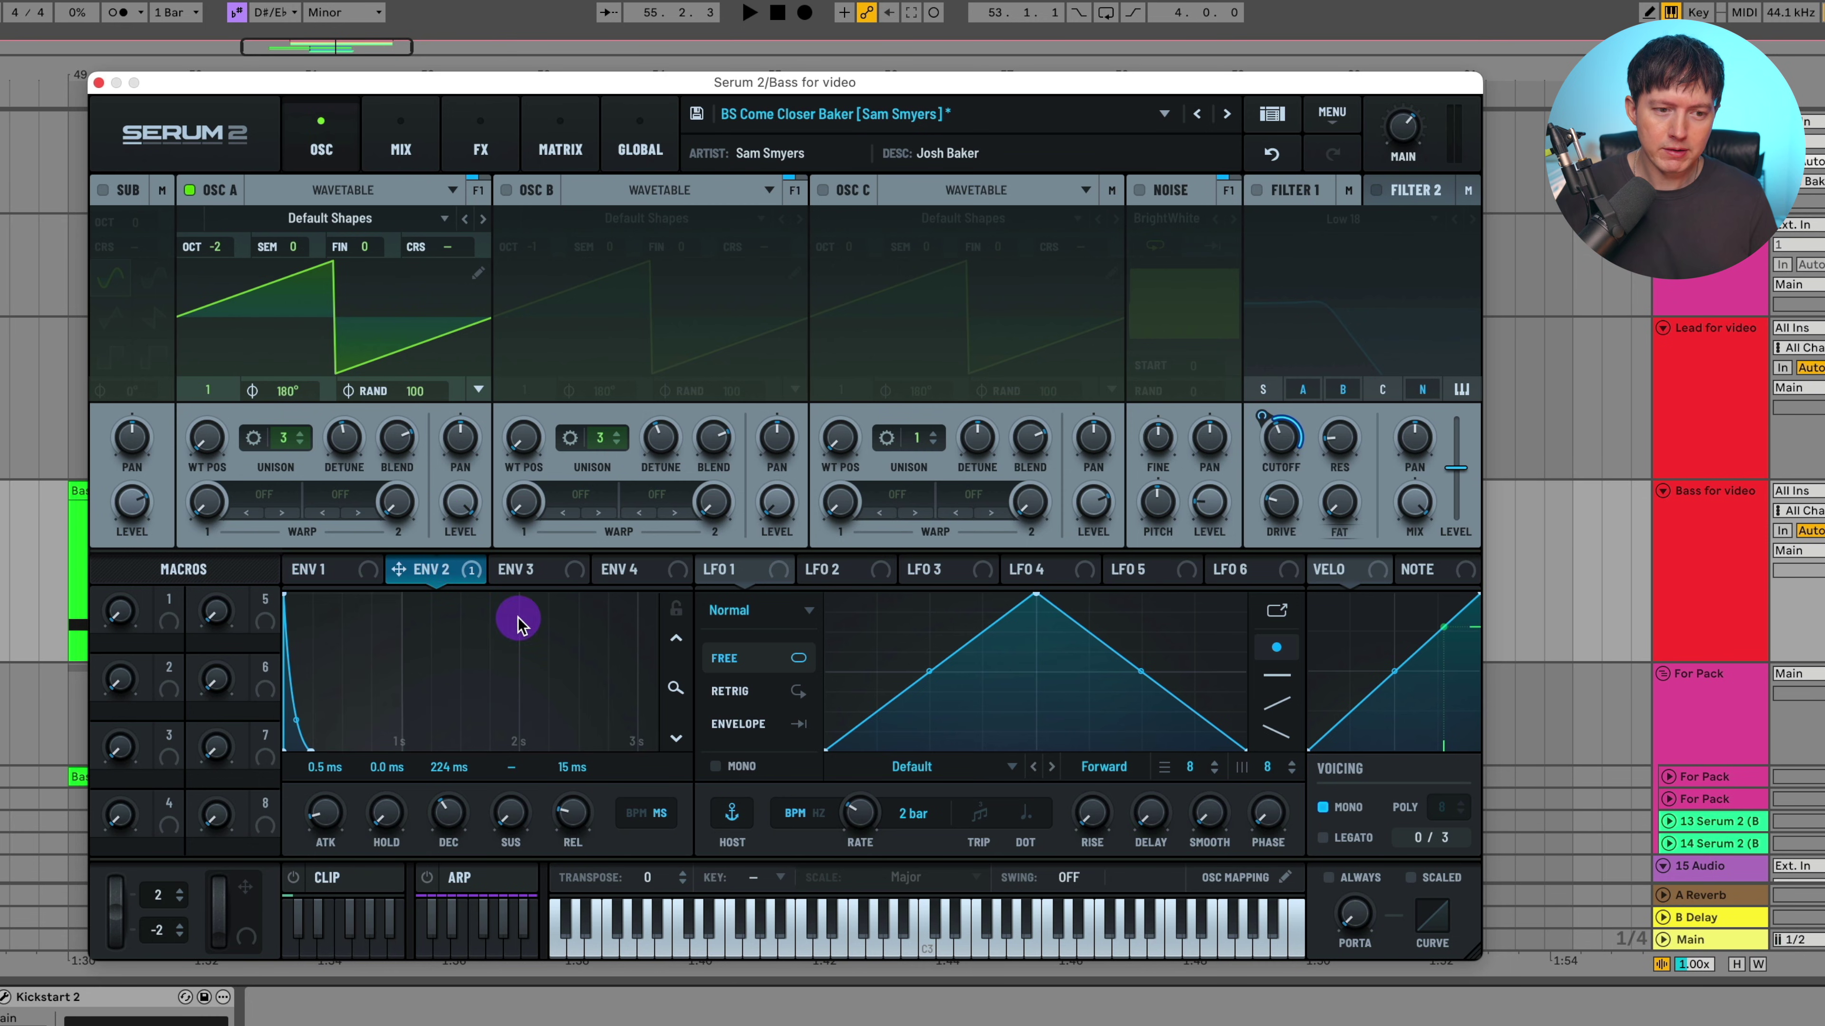
pyautogui.click(675, 688)
pyautogui.moveTo(688, 740); pyautogui.dragTo(679, 704)
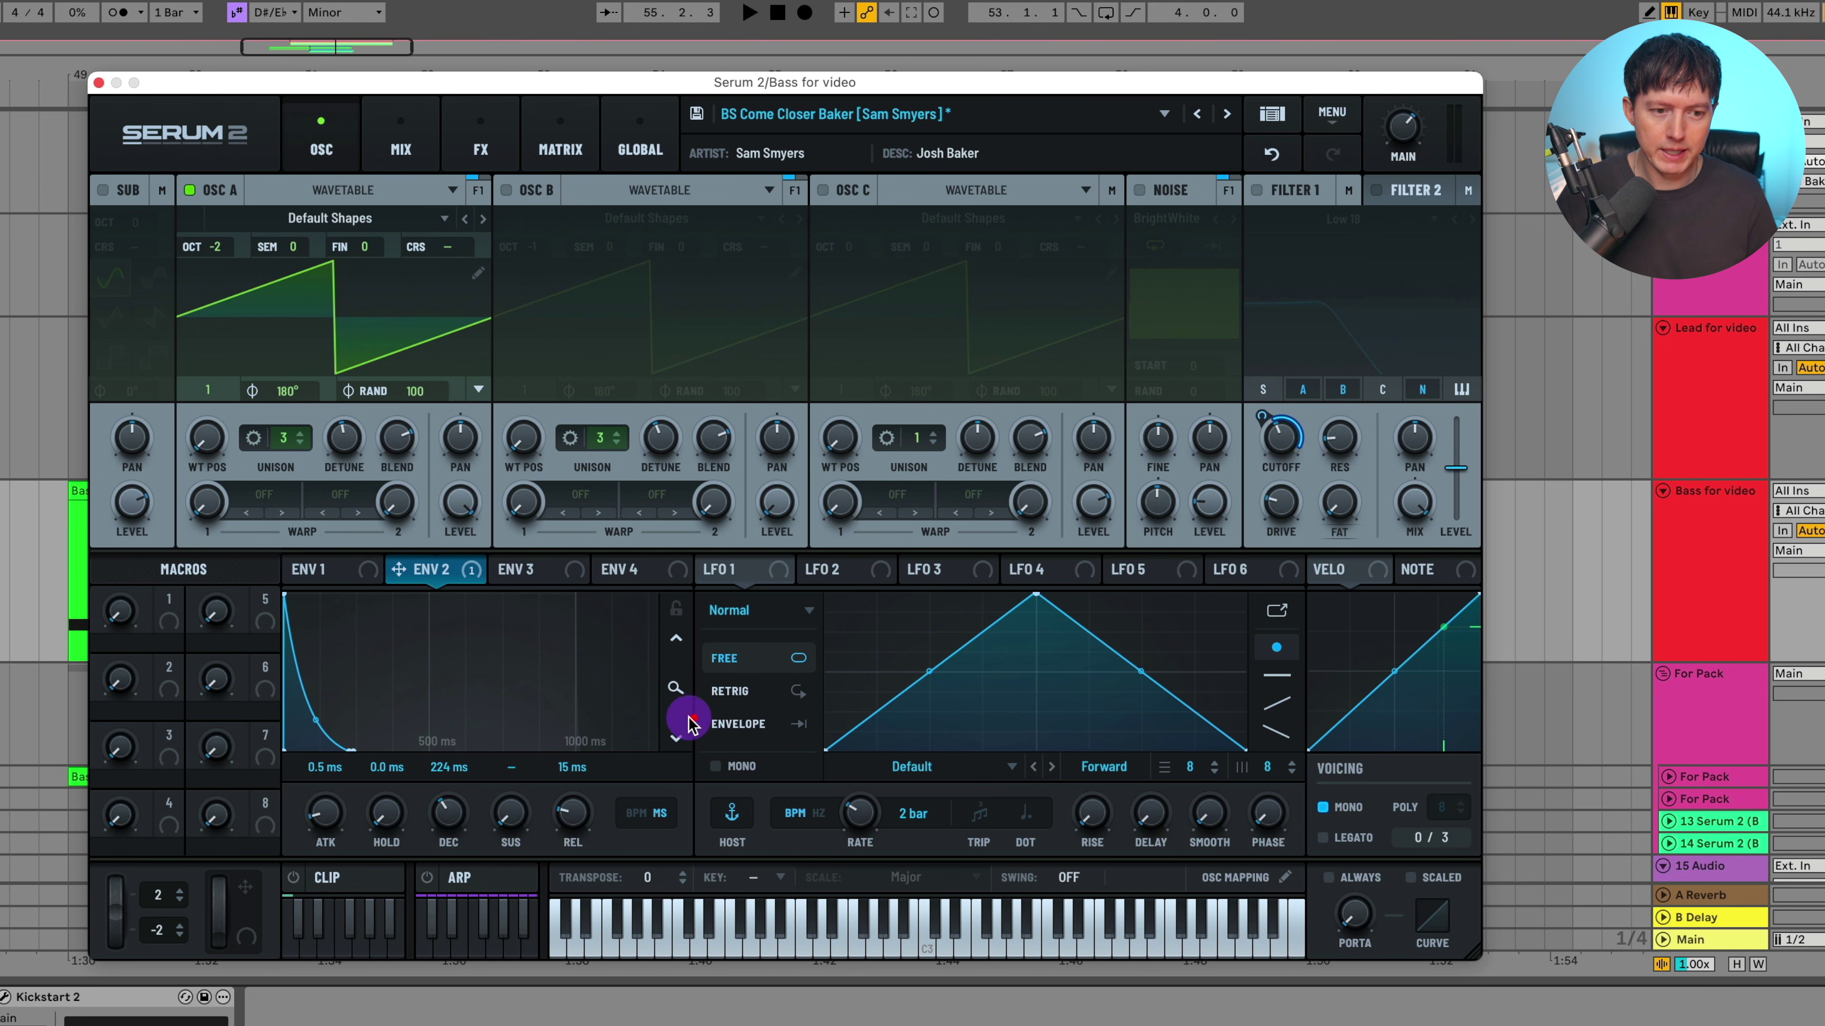
# Turn on Filter 1 with the Low 18 type and envelope 2 assigned to its cutoff
pyautogui.click(1256, 189)
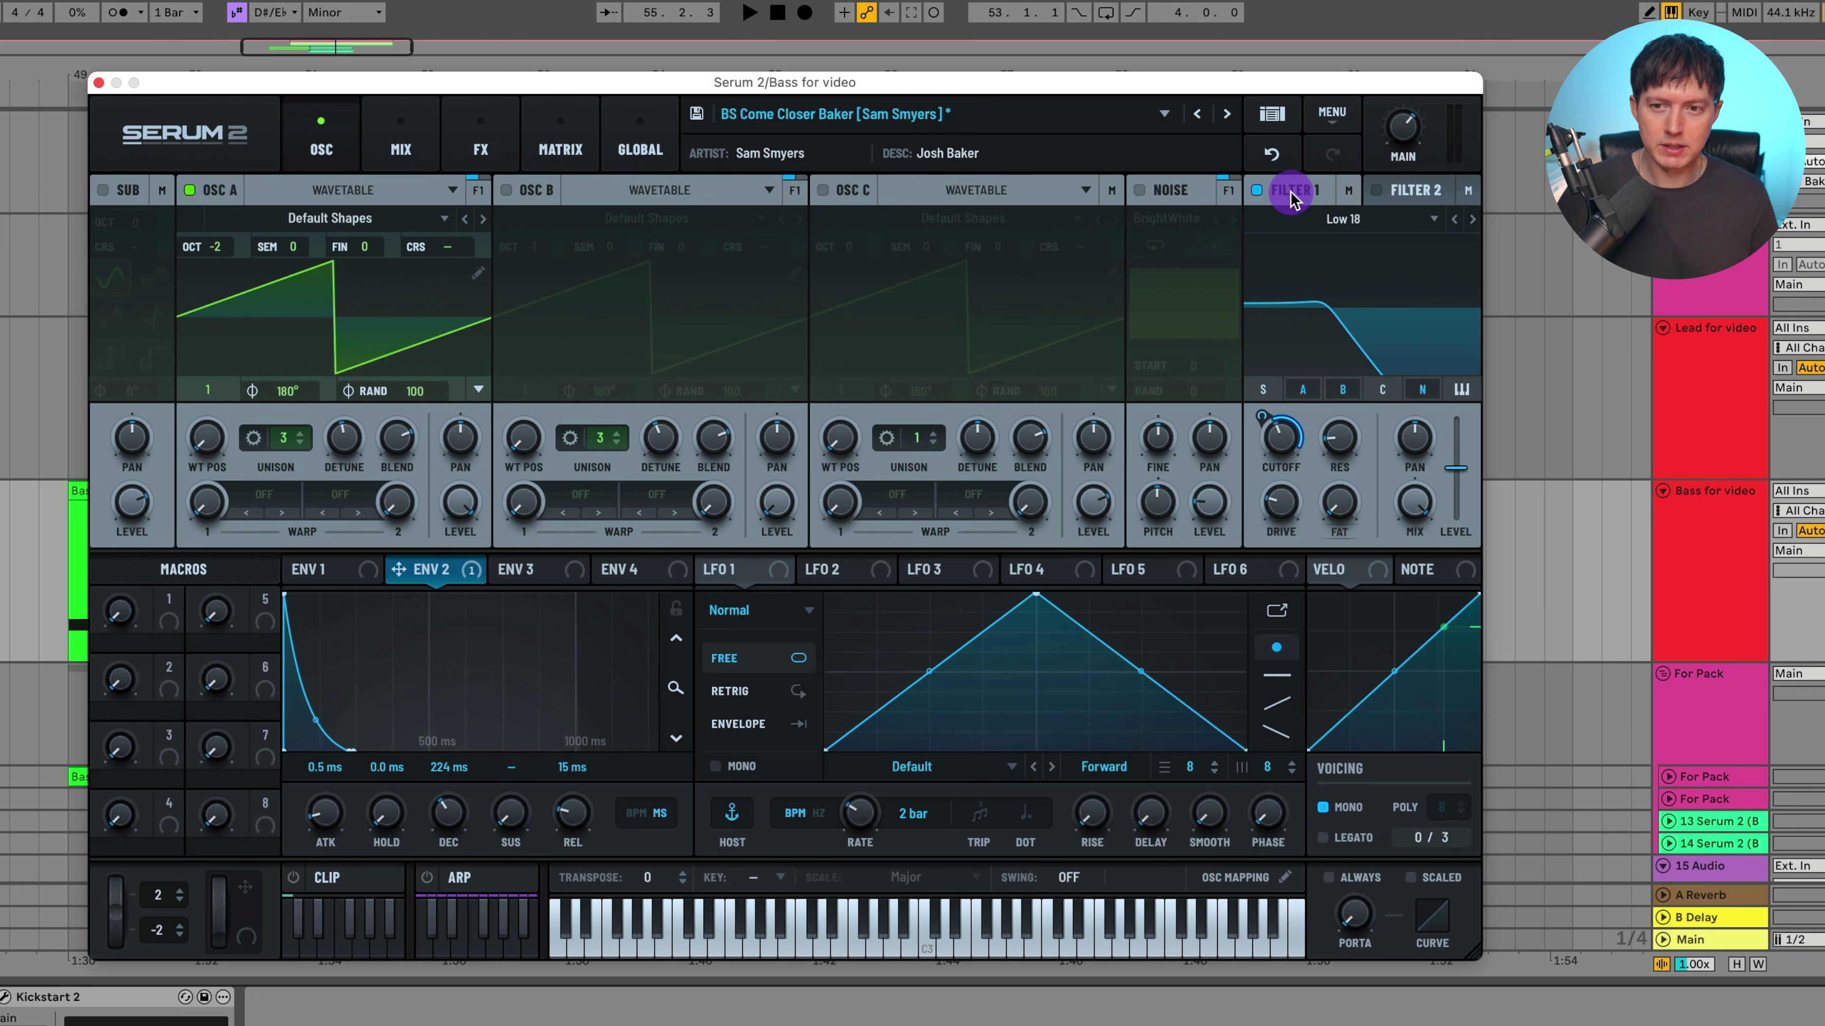
pyautogui.click(1341, 219)
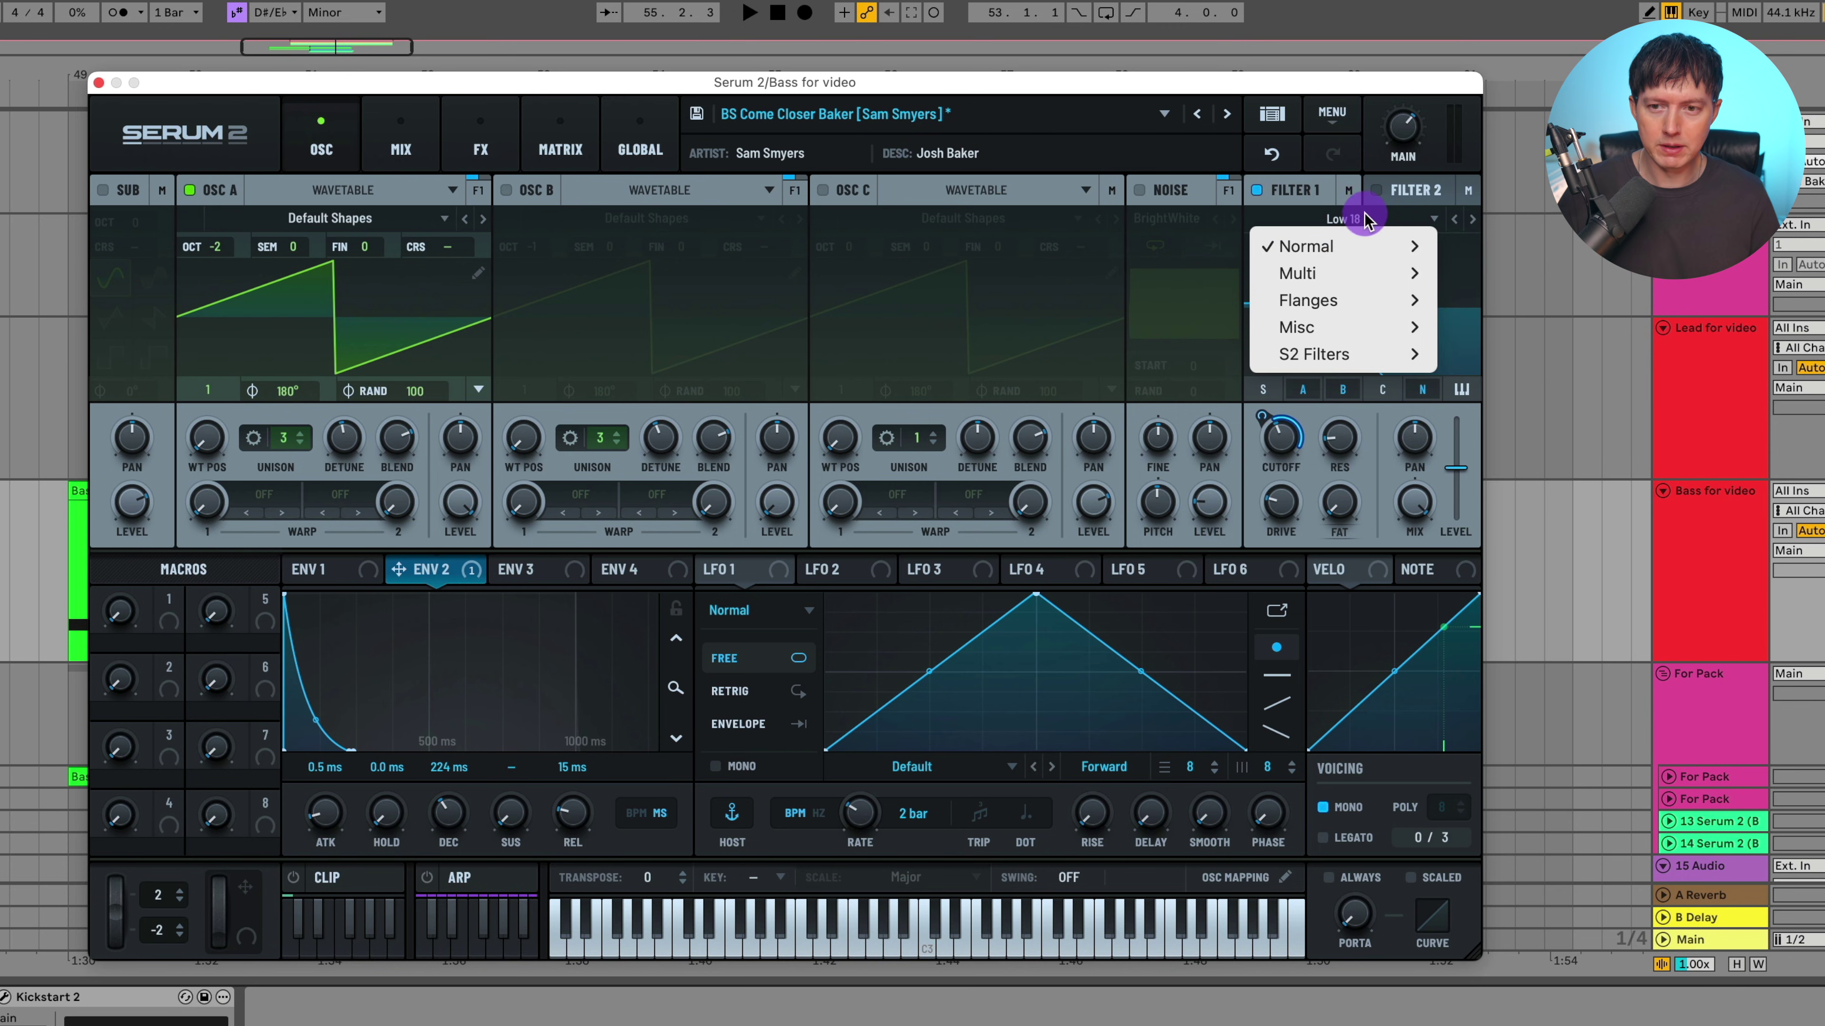
pyautogui.click(1363, 213)
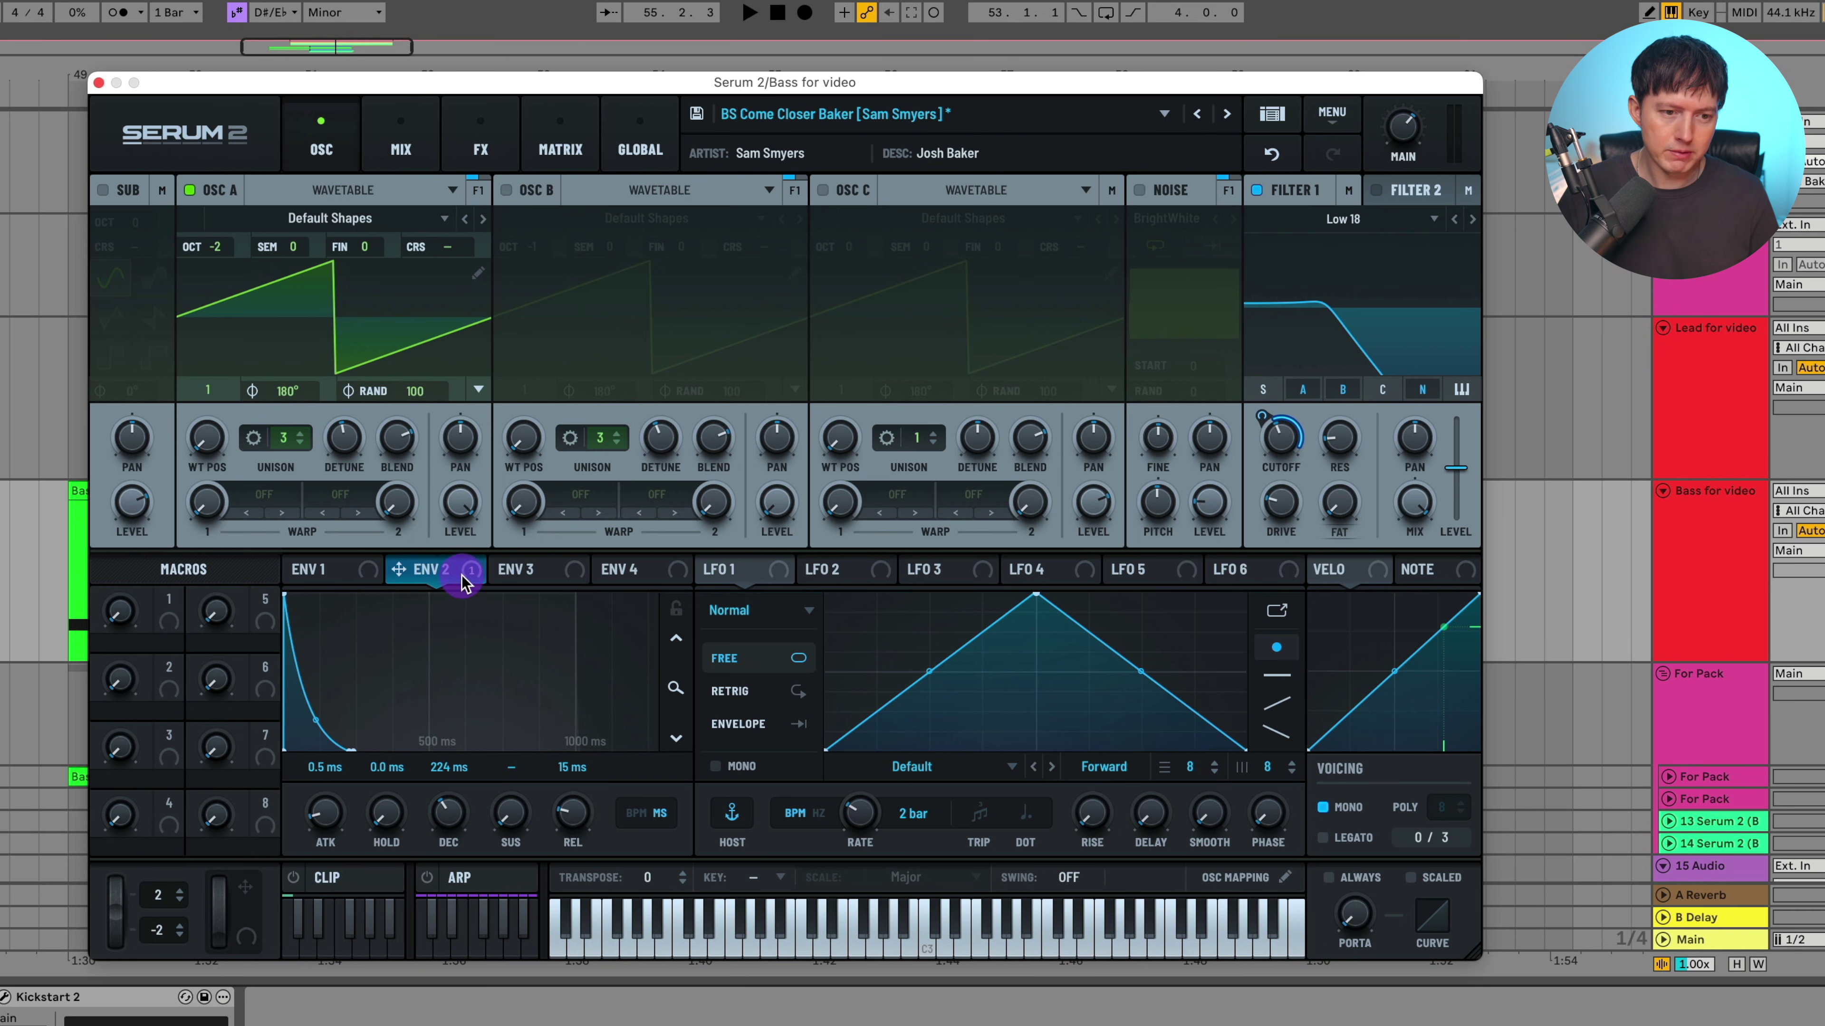
pyautogui.moveTo(463, 584); pyautogui.dragTo(1268, 415)
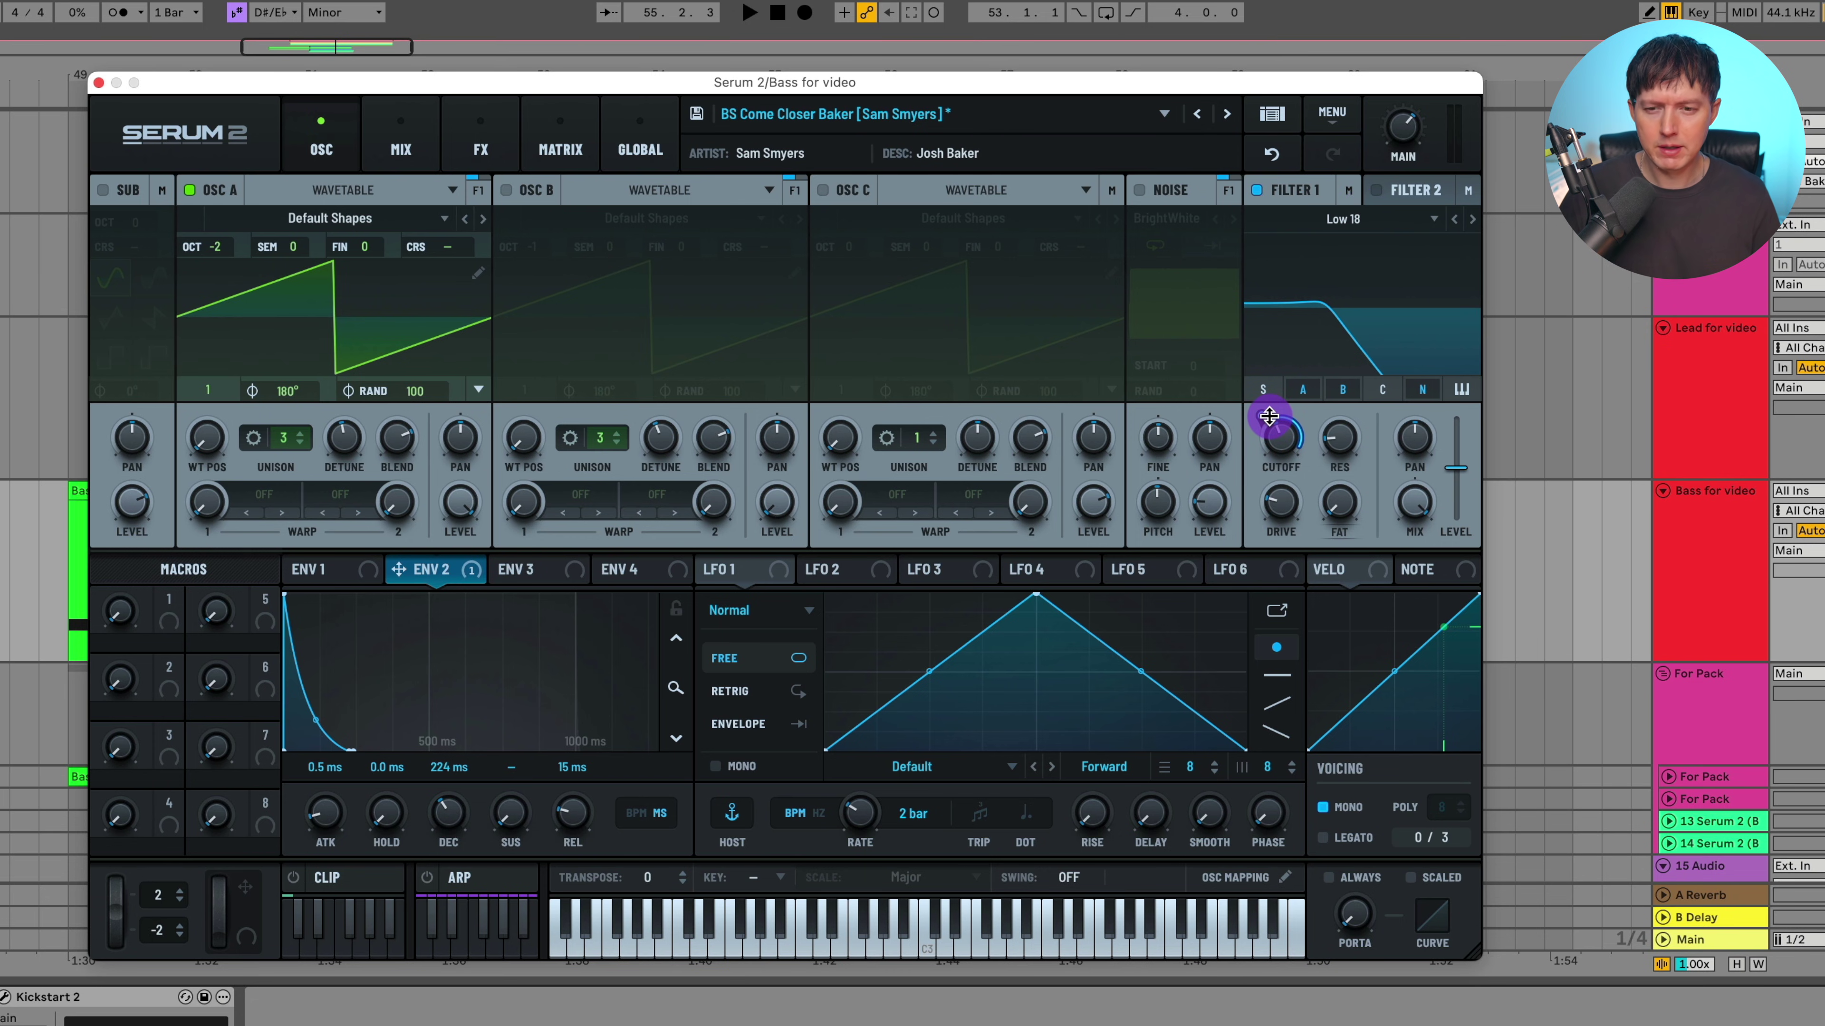
# Remove oscillator B and noise from Filter 1's routing and audition the bass
pyautogui.moveTo(1351, 442); pyautogui.dragTo(1354, 446)
pyautogui.press('space')
pyautogui.click(1342, 389)
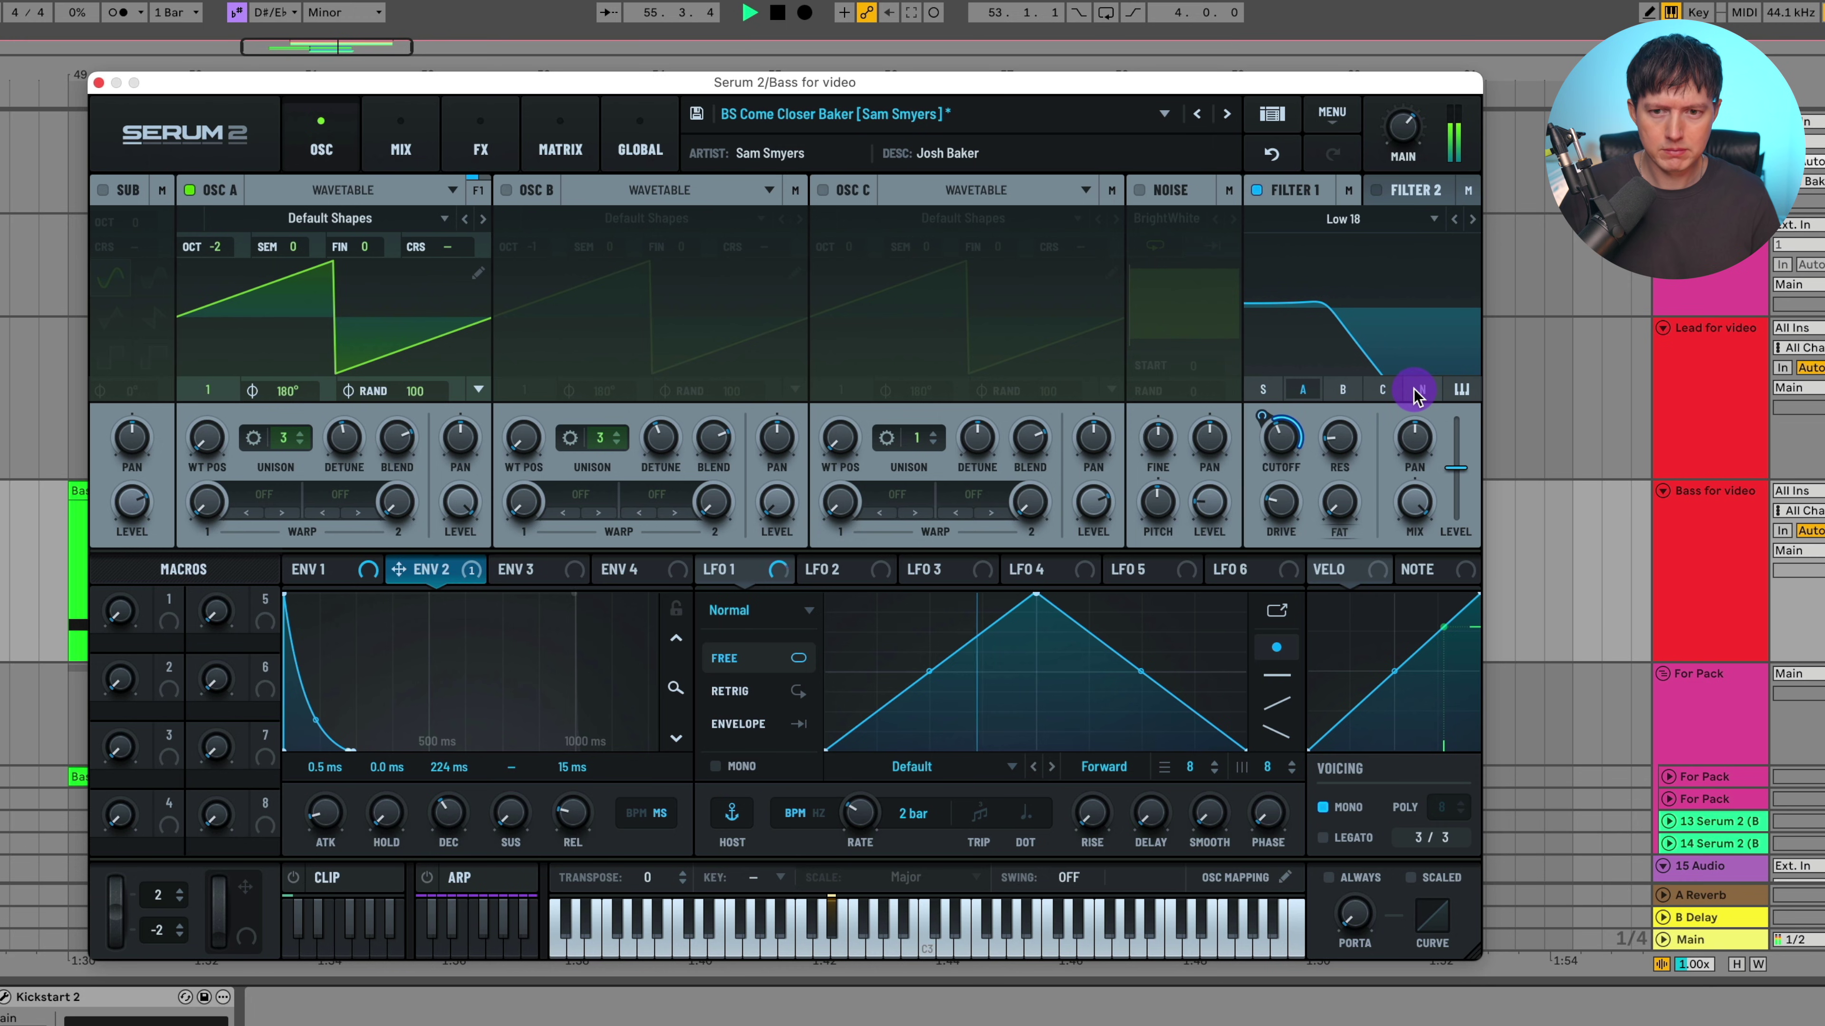
pyautogui.press('space')
# Set the bass equalizer's two band frequencies to 1040 Hz and 2342 Hz
pyautogui.click(457, 192)
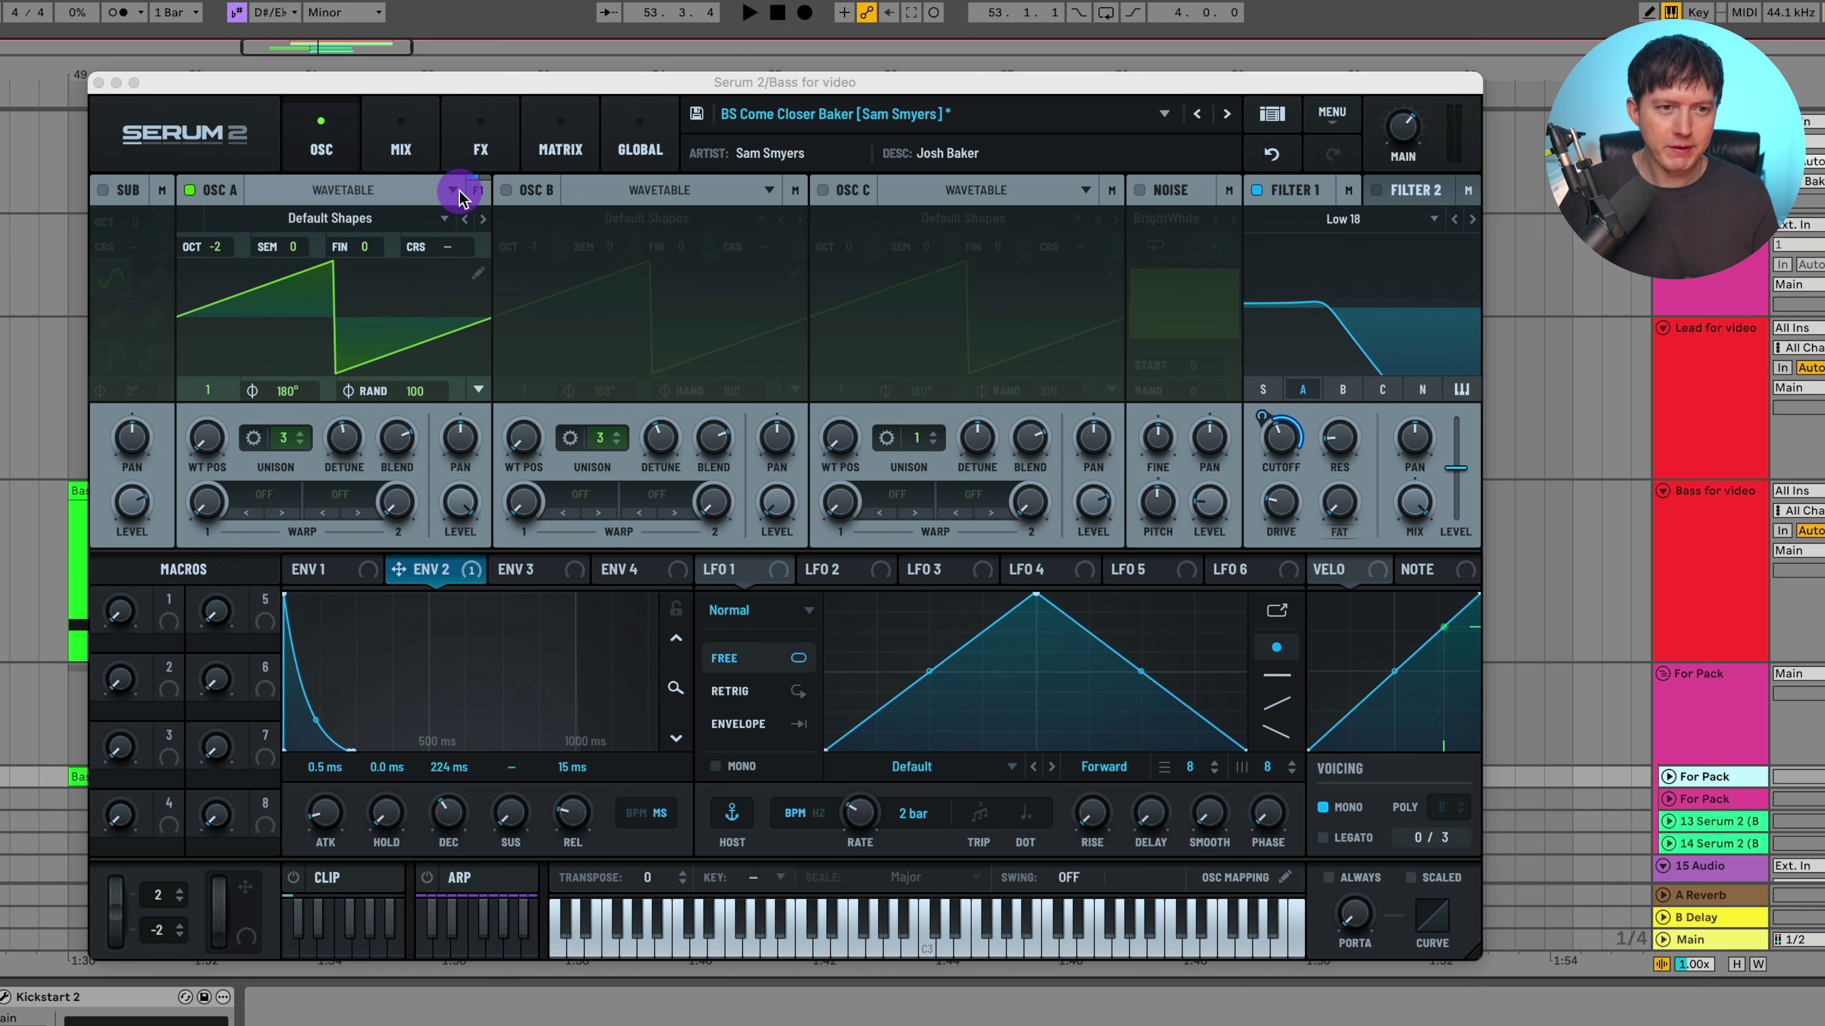
pyautogui.click(467, 164)
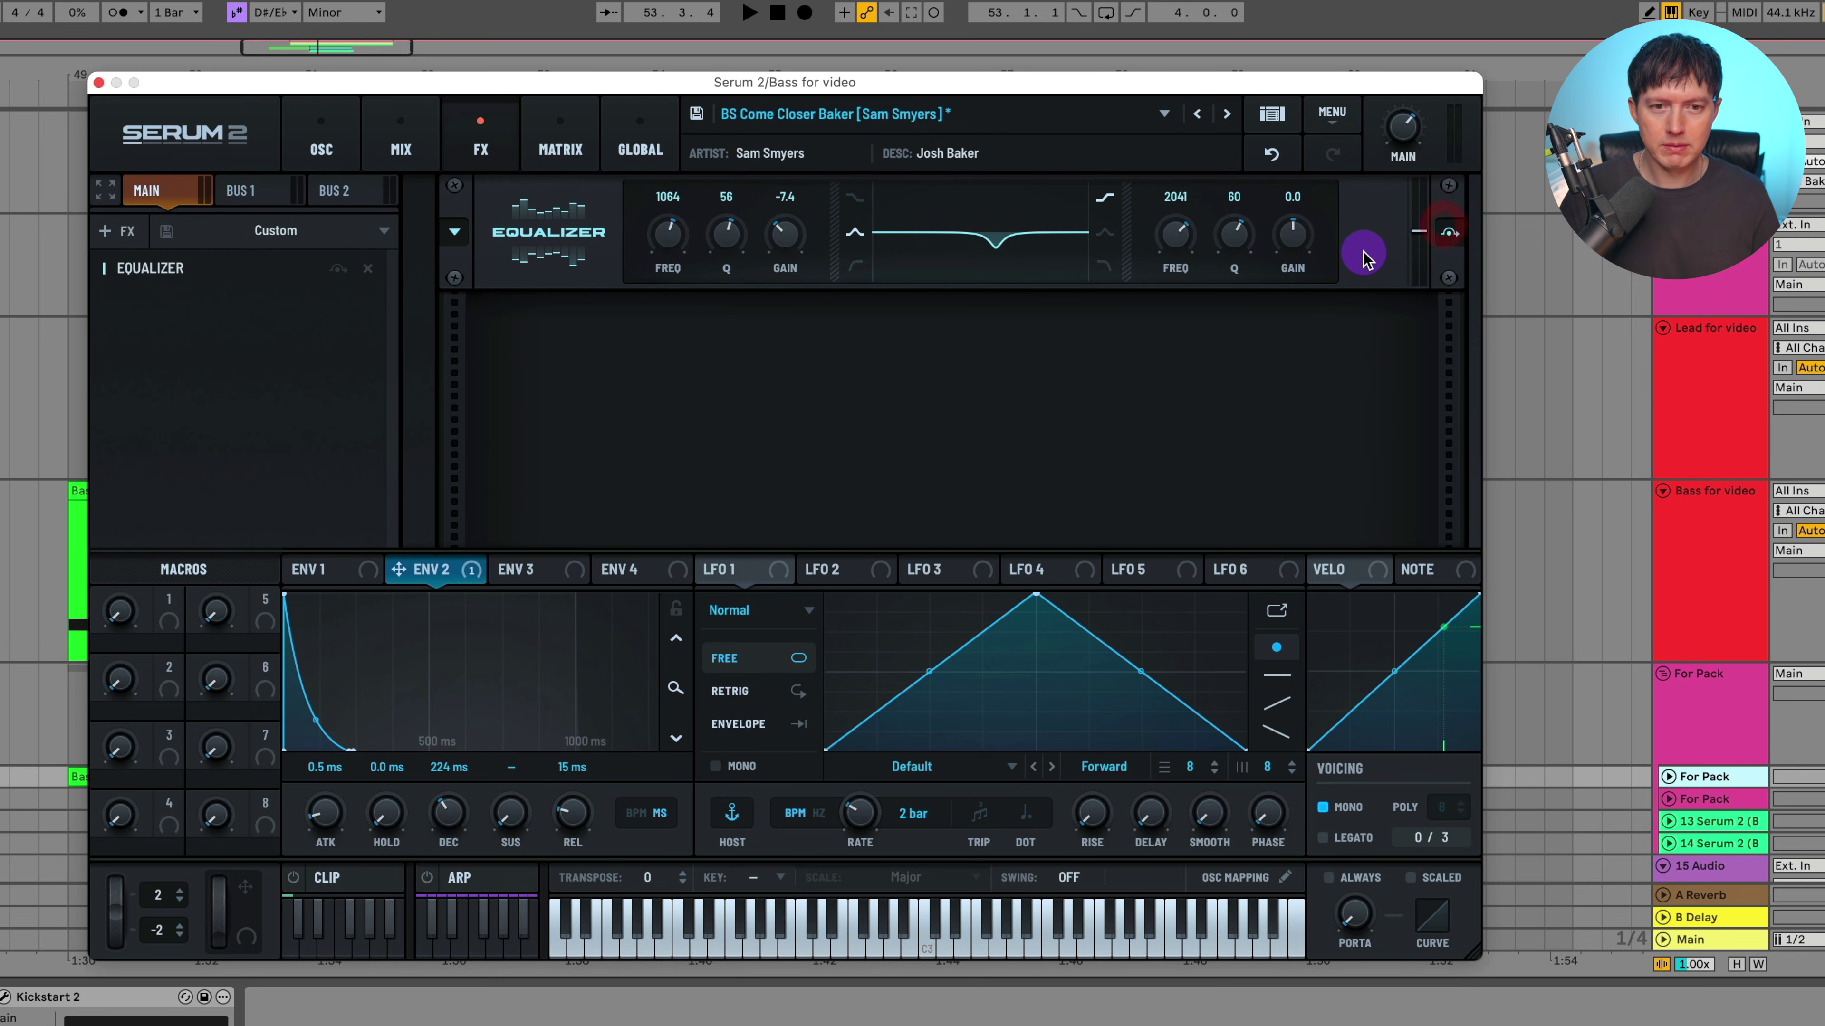
pyautogui.moveTo(1175, 243)
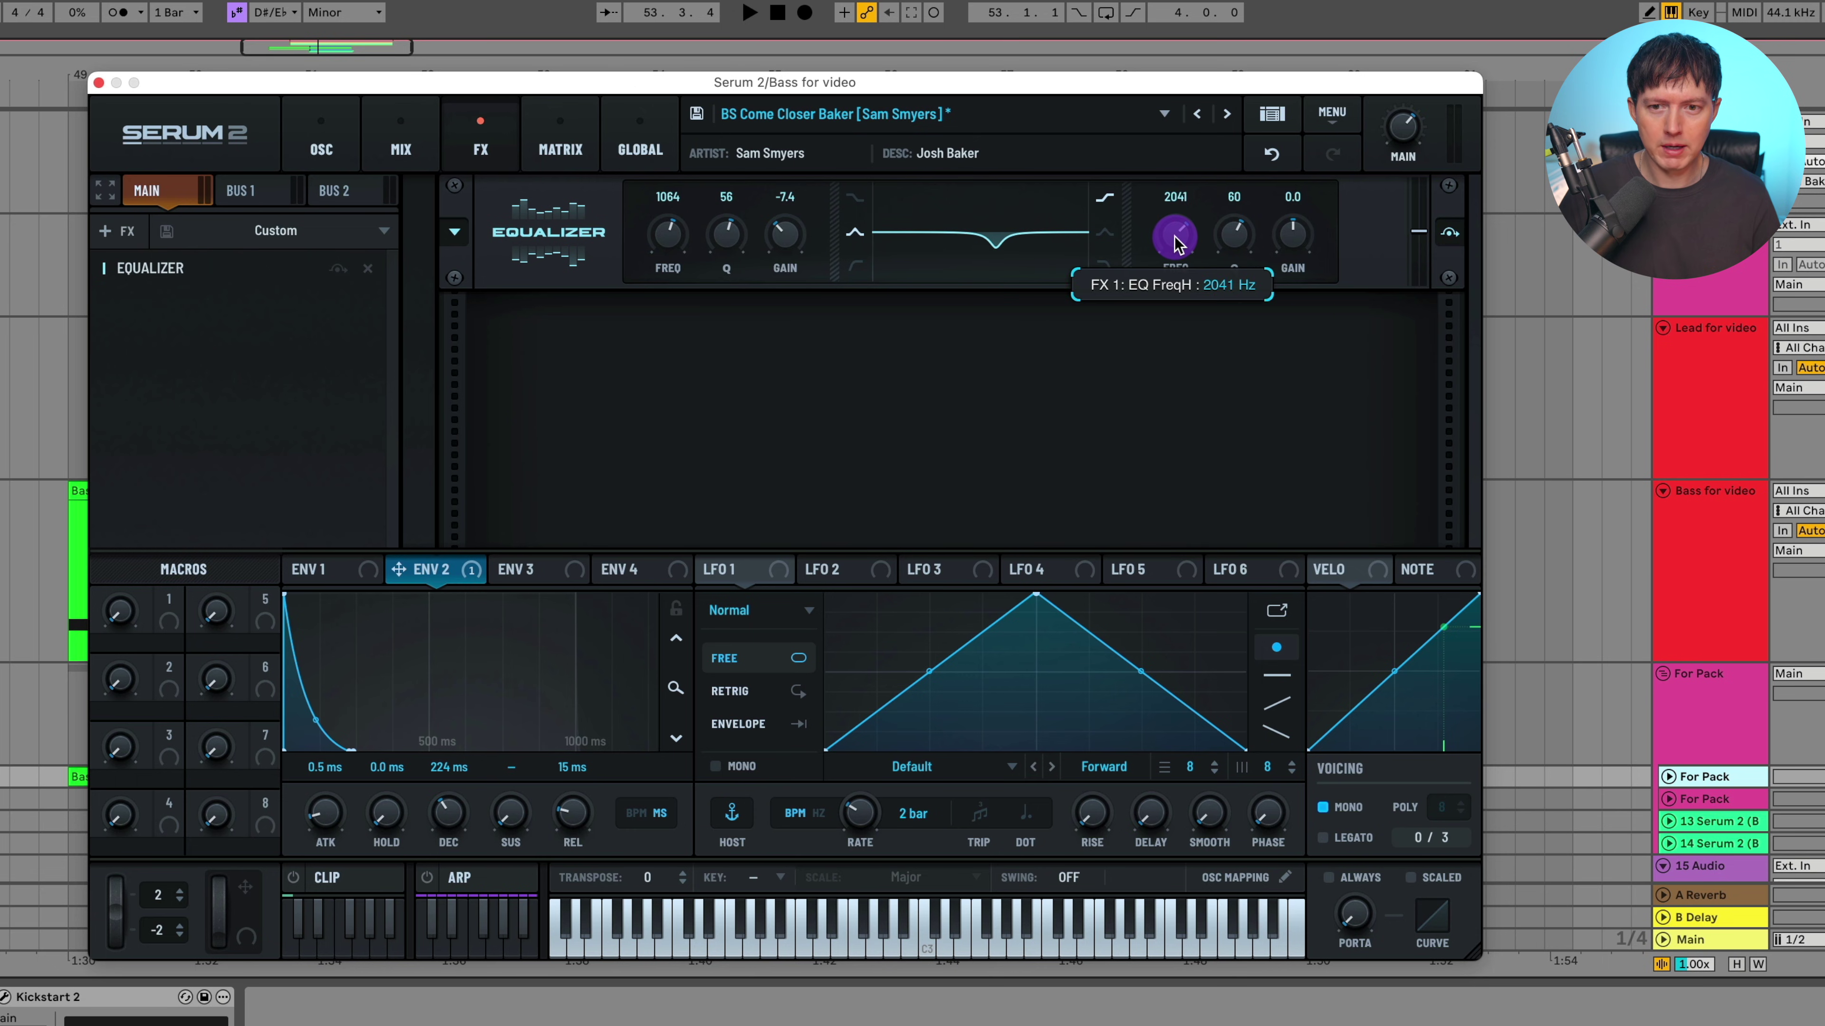
pyautogui.moveTo(1175, 243); pyautogui.dragTo(1174, 234)
pyautogui.moveTo(651, 237); pyautogui.dragTo(660, 242)
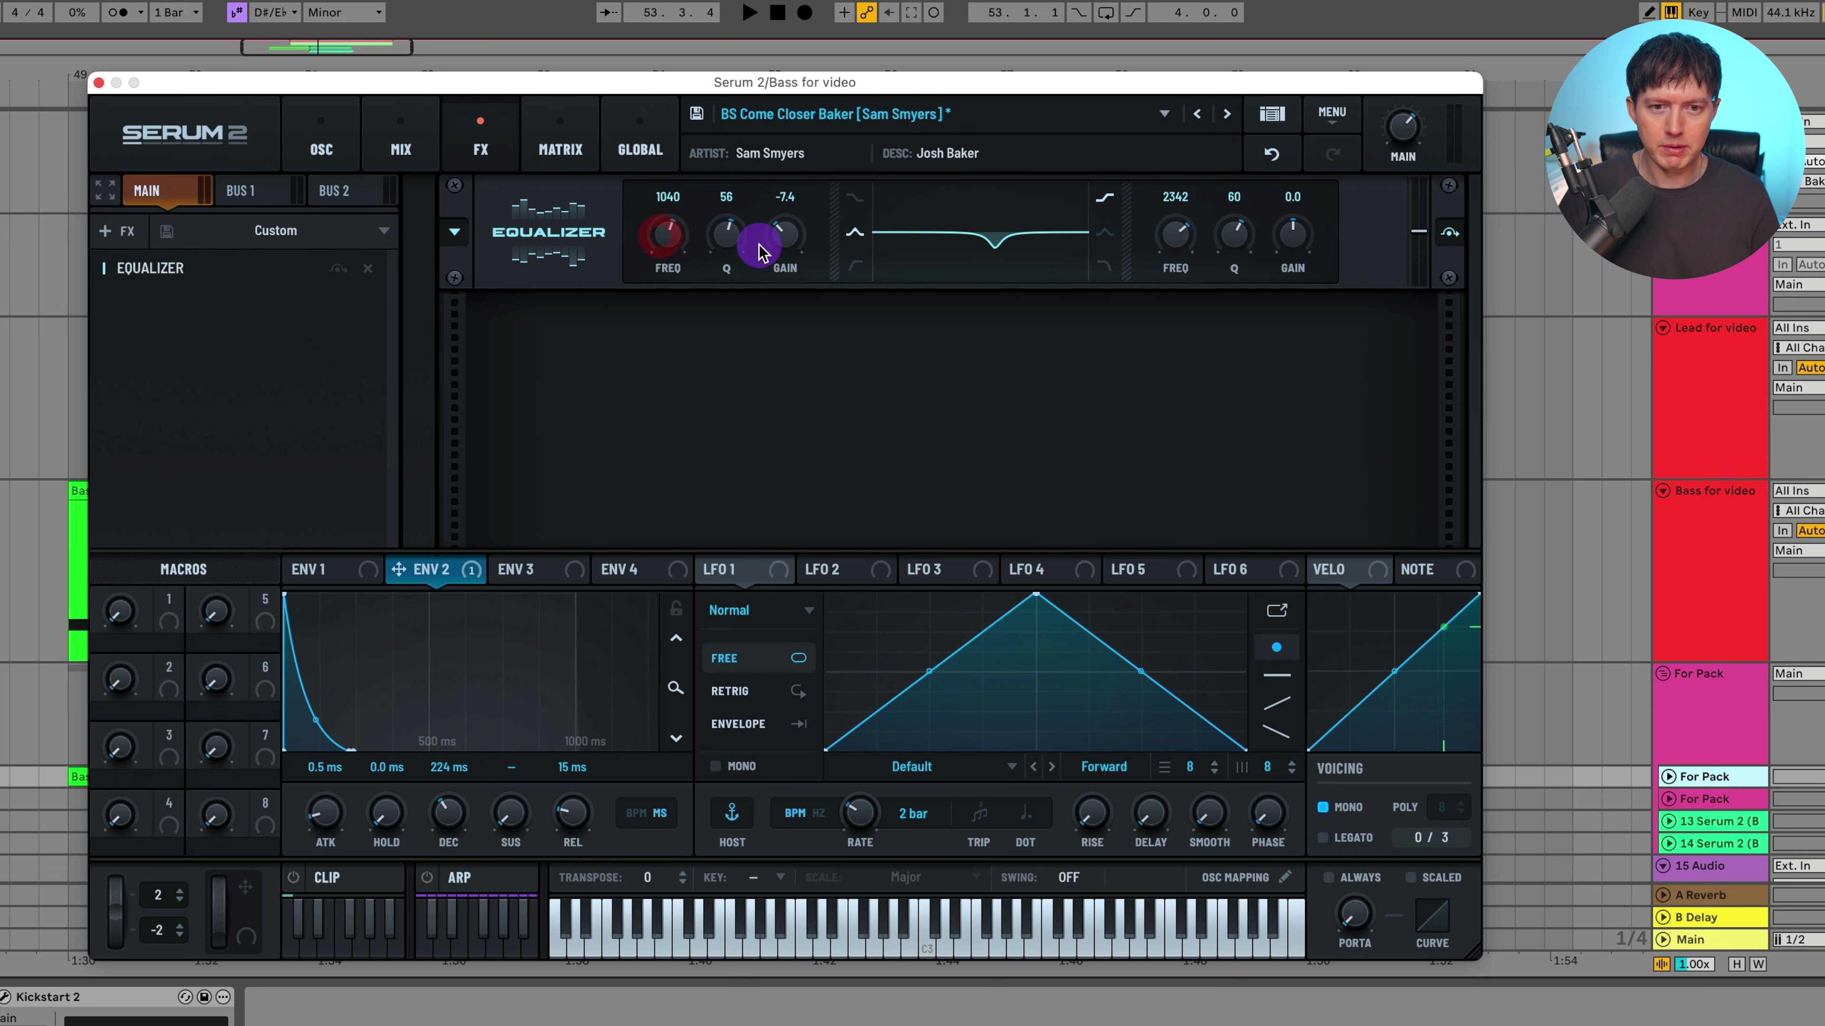
# Play the bass and compare its sound with the equalizer bypassed and active
pyautogui.press('space')
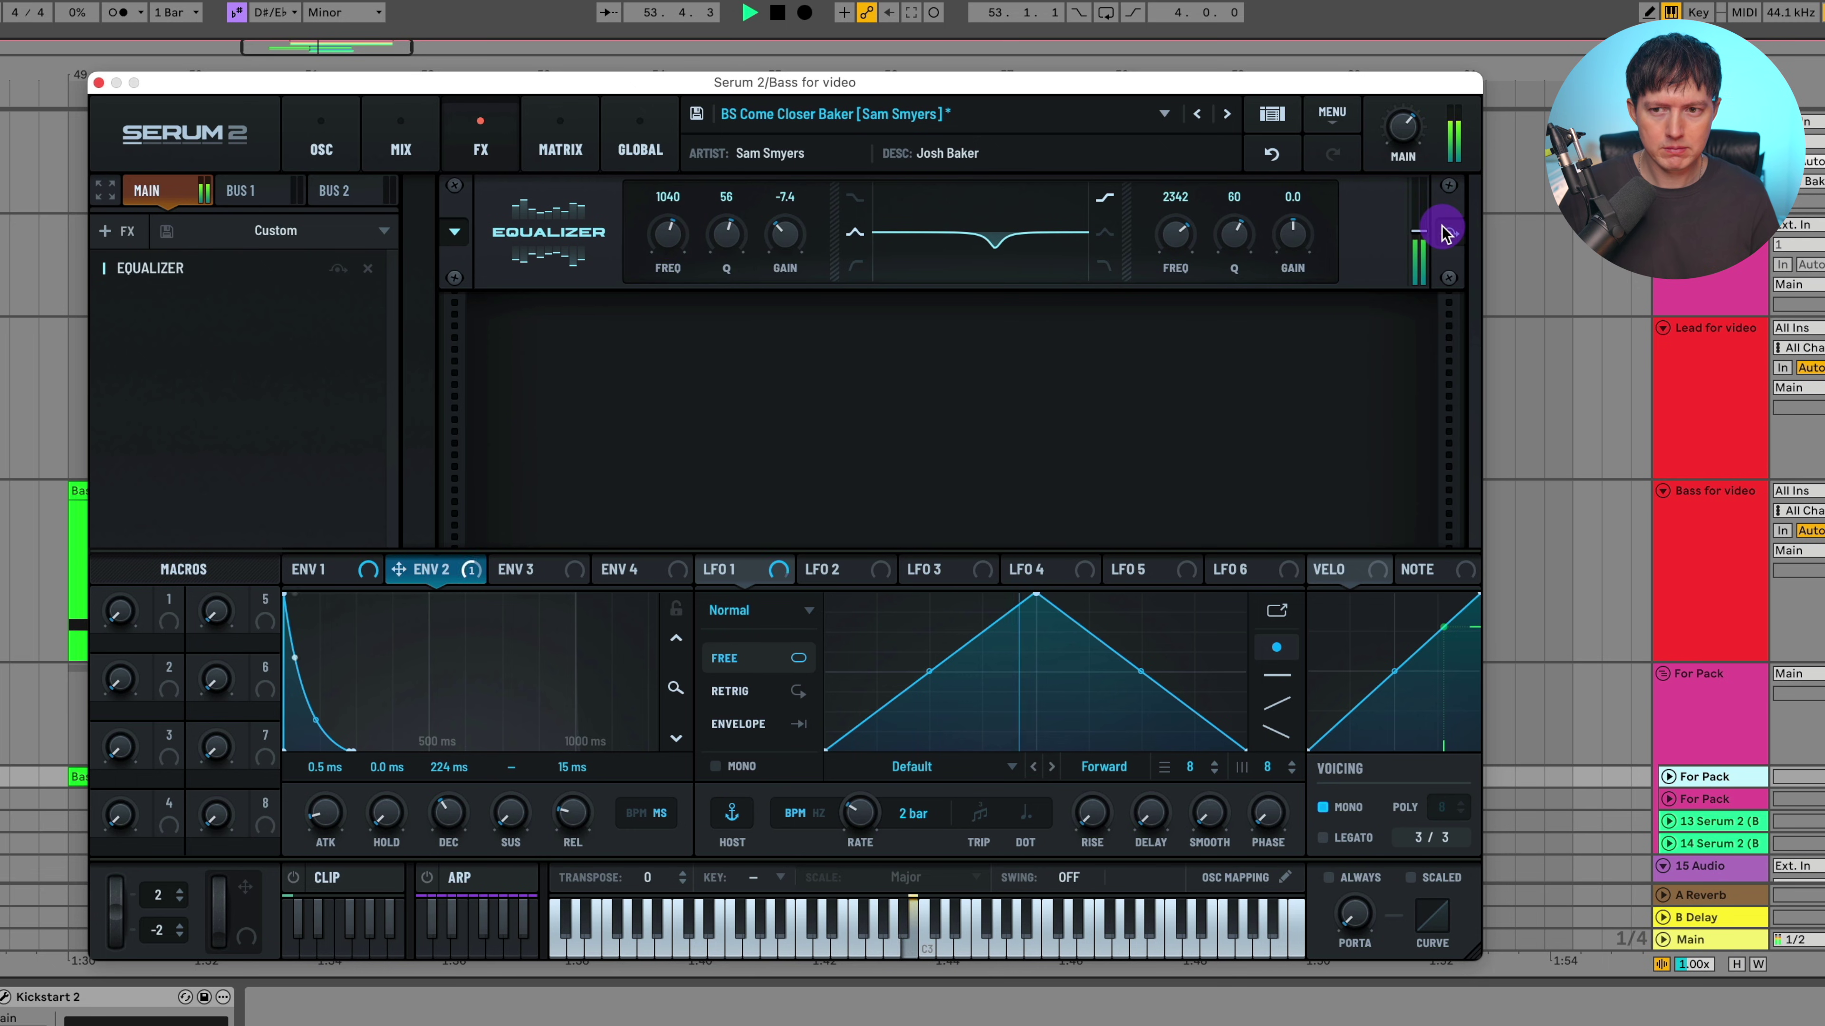
pyautogui.click(1453, 238)
pyautogui.click(1451, 239)
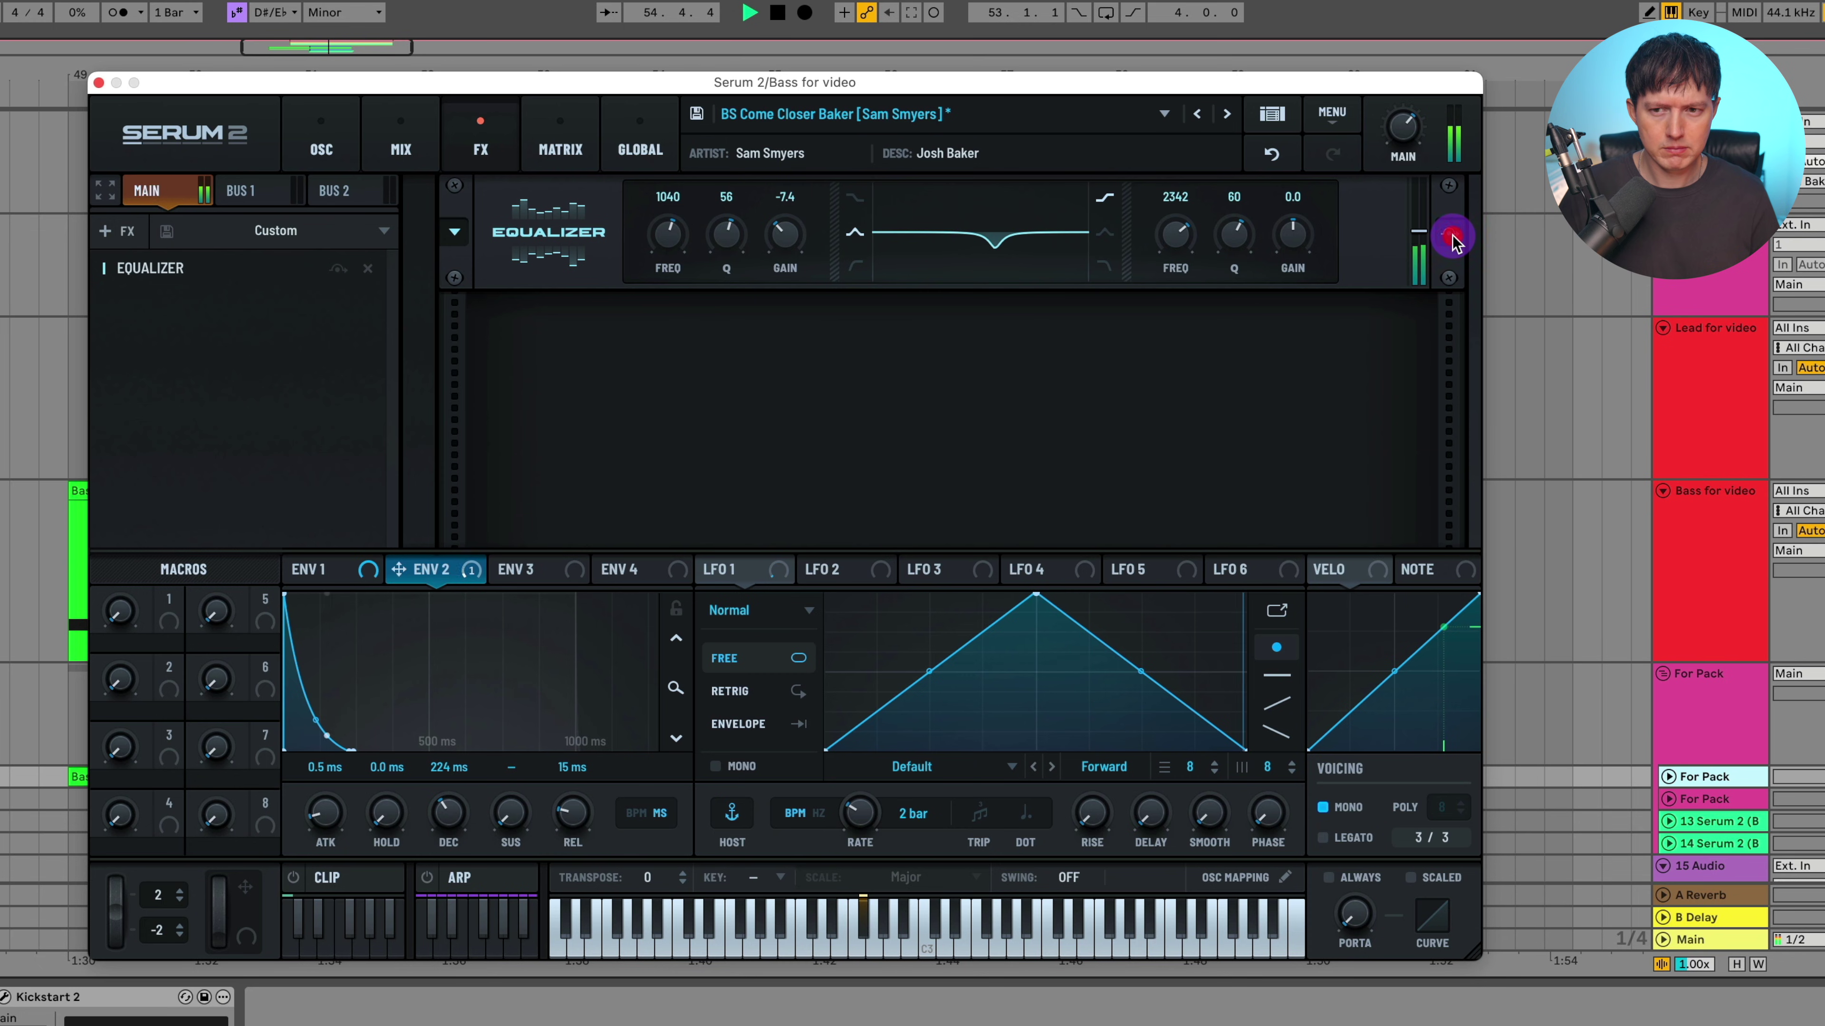
pyautogui.click(1451, 238)
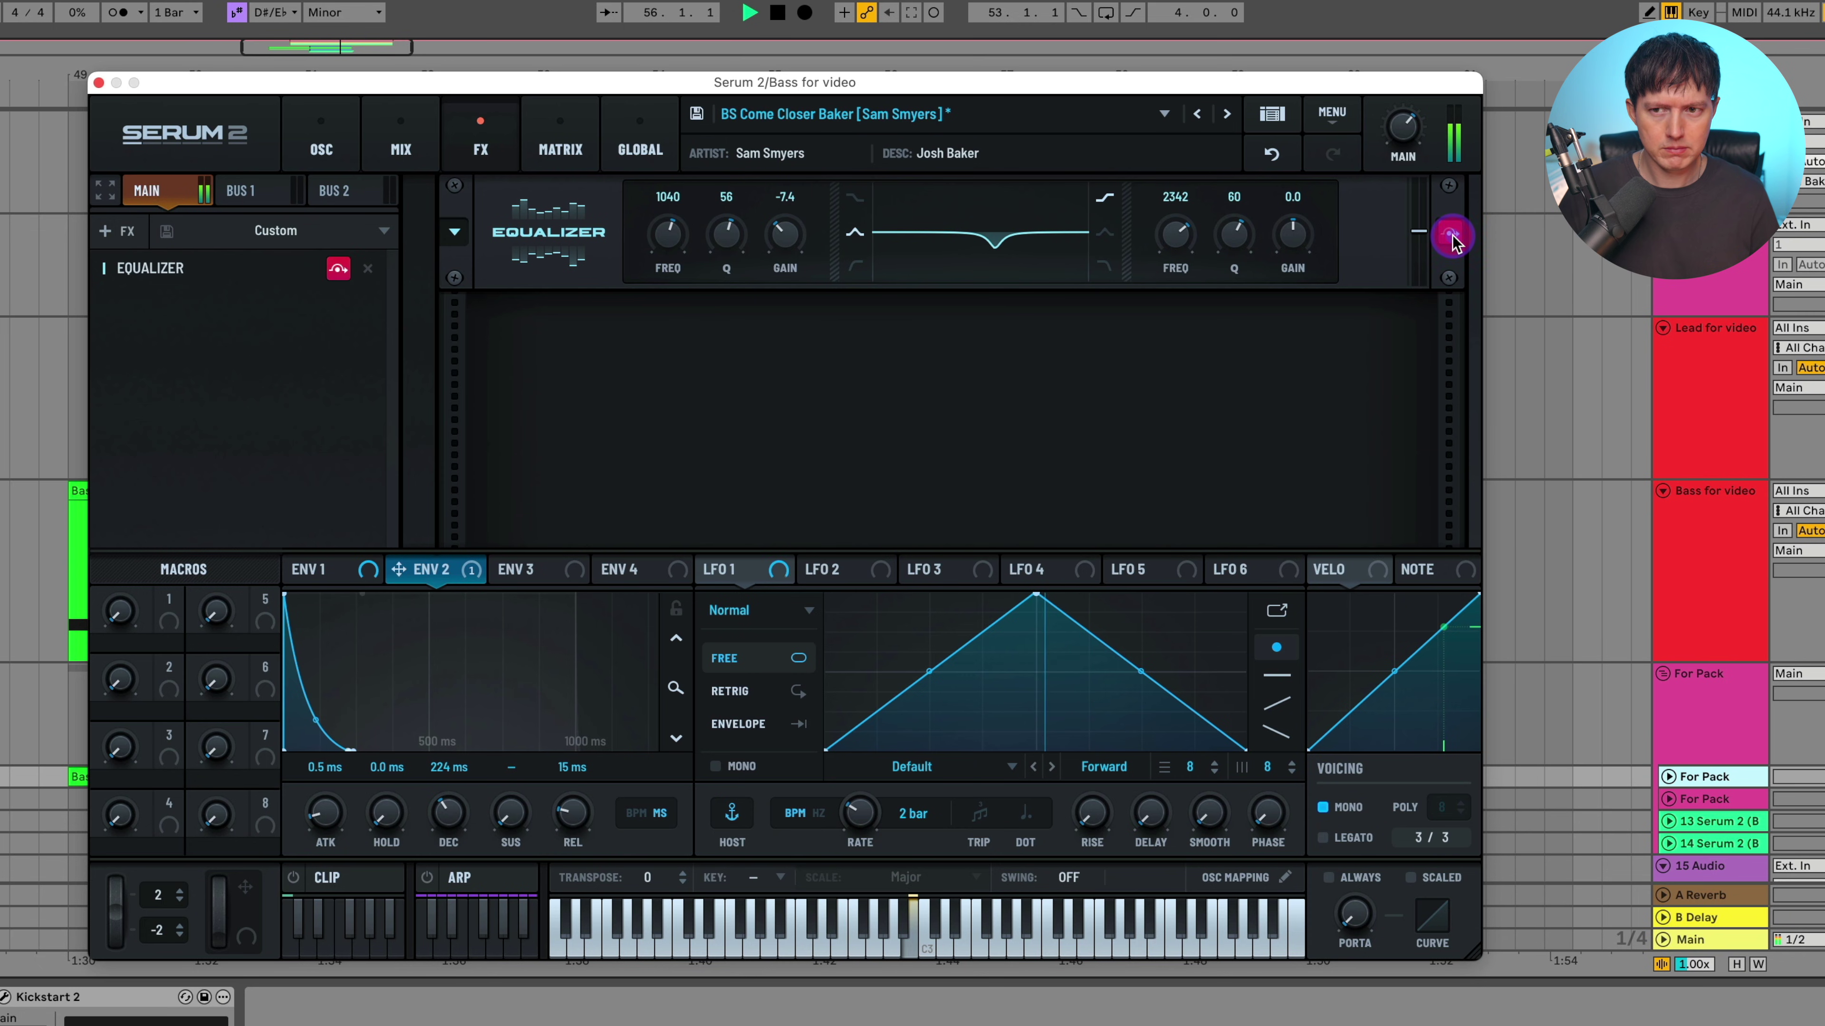
pyautogui.click(1451, 239)
pyautogui.press('space')
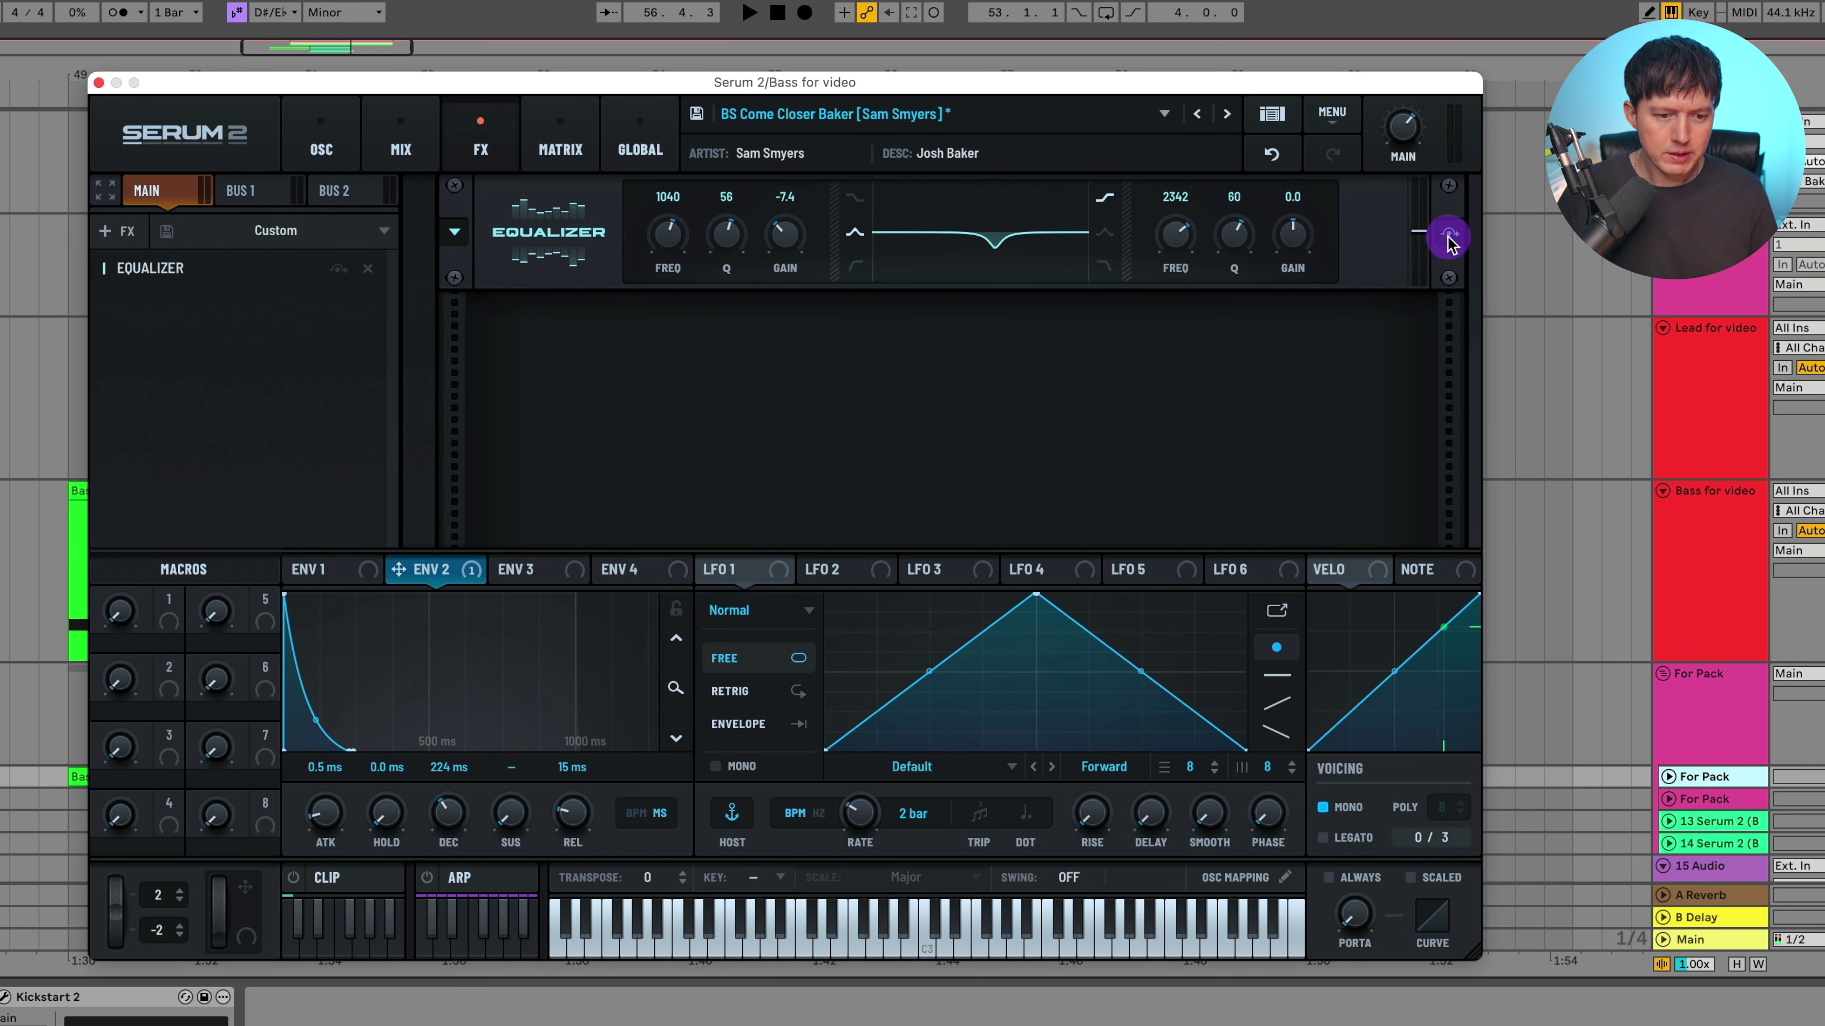
# Examine the Kickstart 2 sidechain settings on the Bass for video track during playback, and close the plugin window
pyautogui.click(1721, 572)
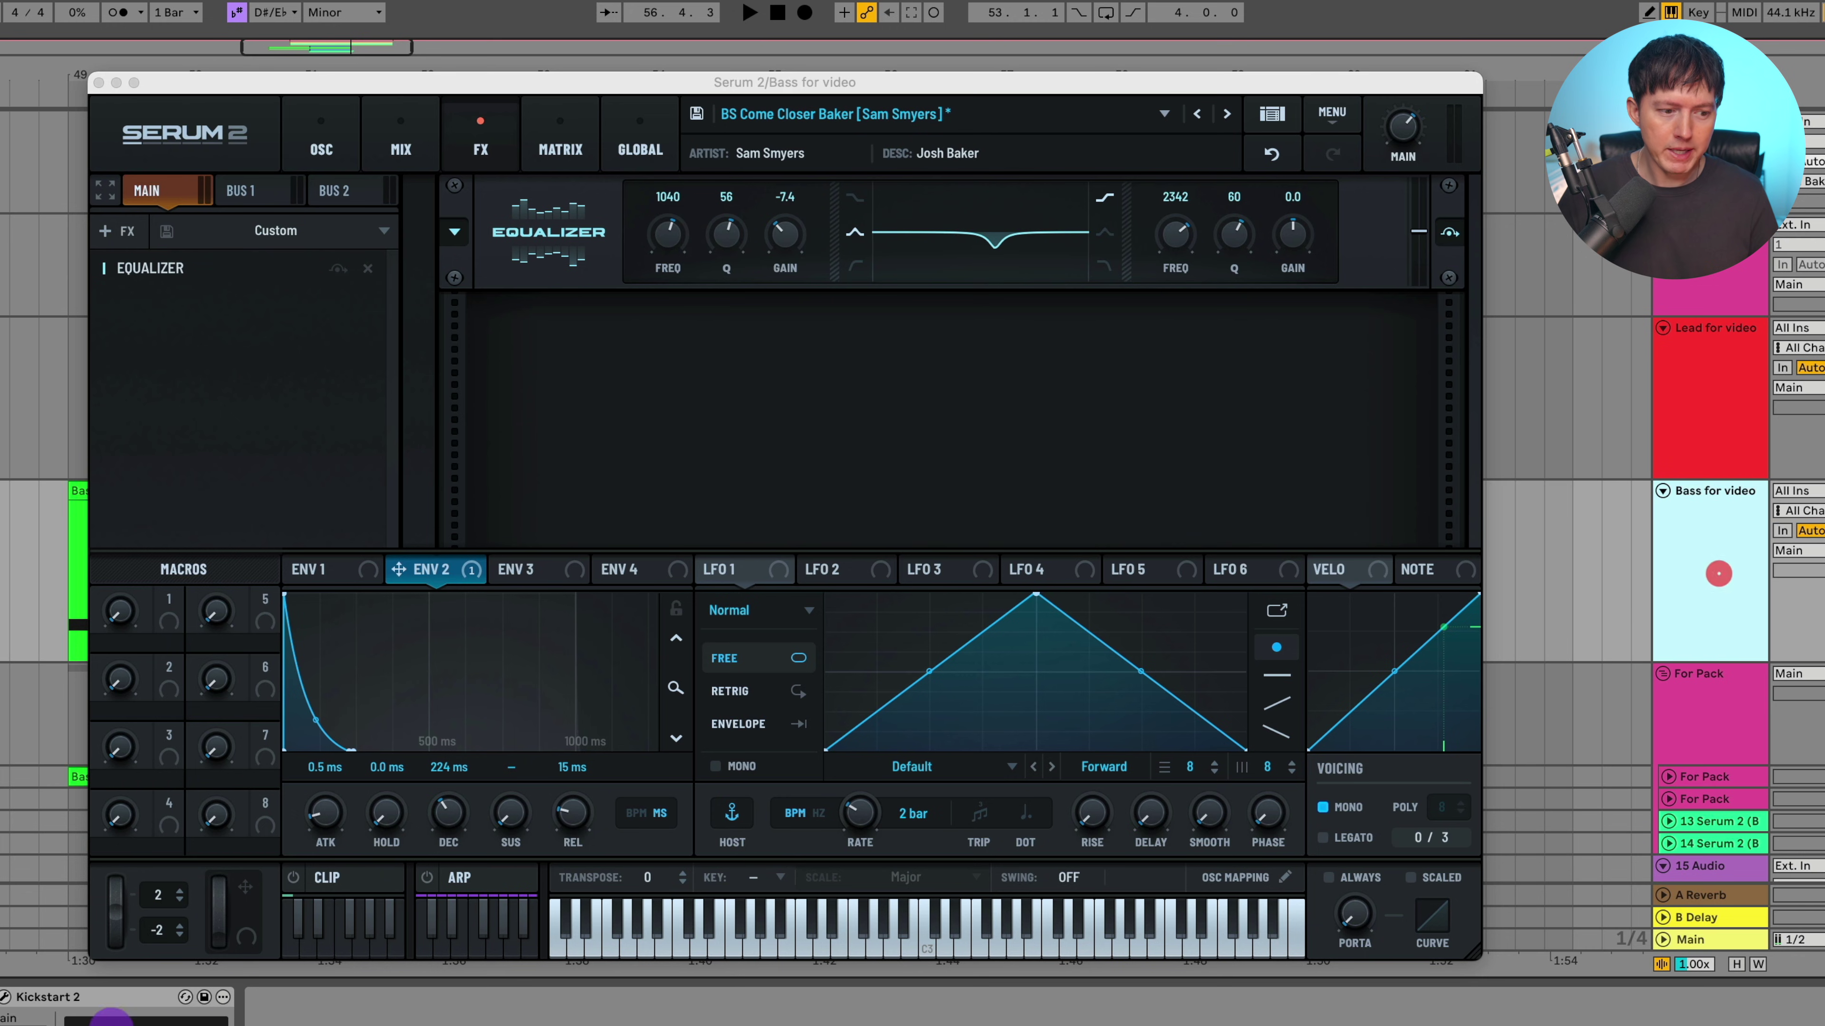
pyautogui.click(12, 999)
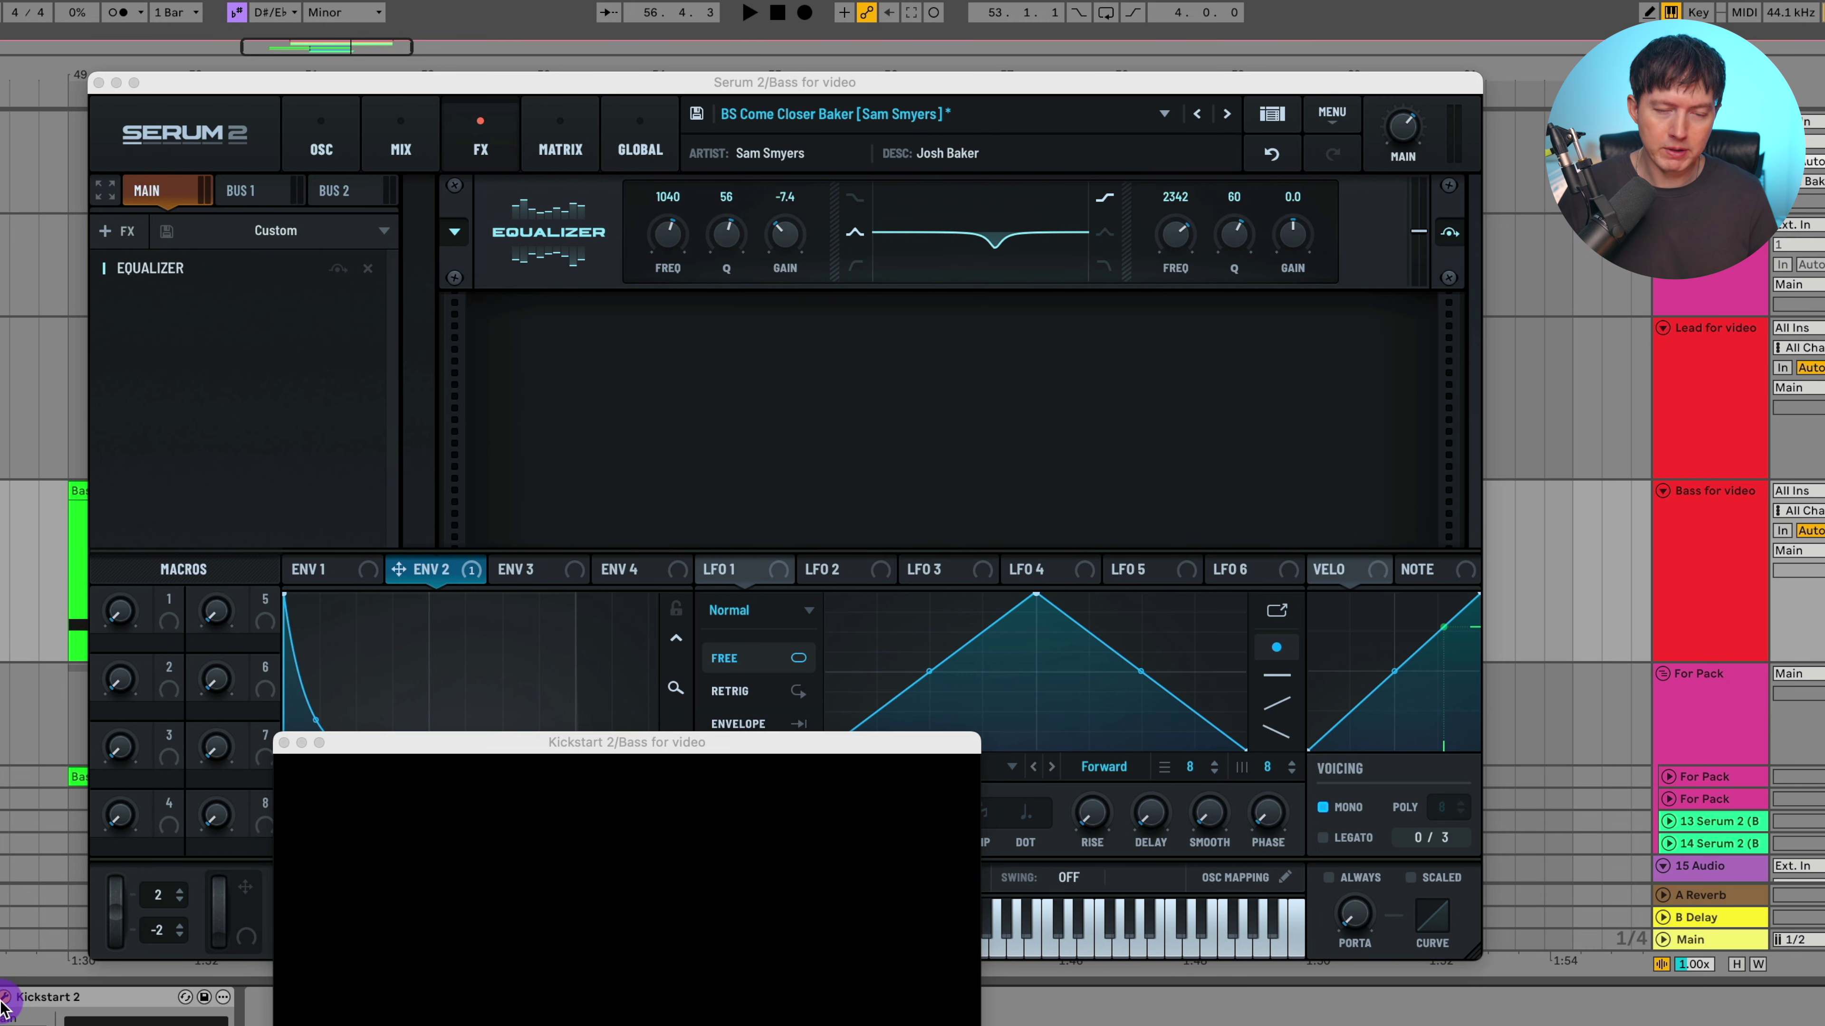
pyautogui.moveTo(554, 744); pyautogui.dragTo(740, 248)
pyautogui.press('space')
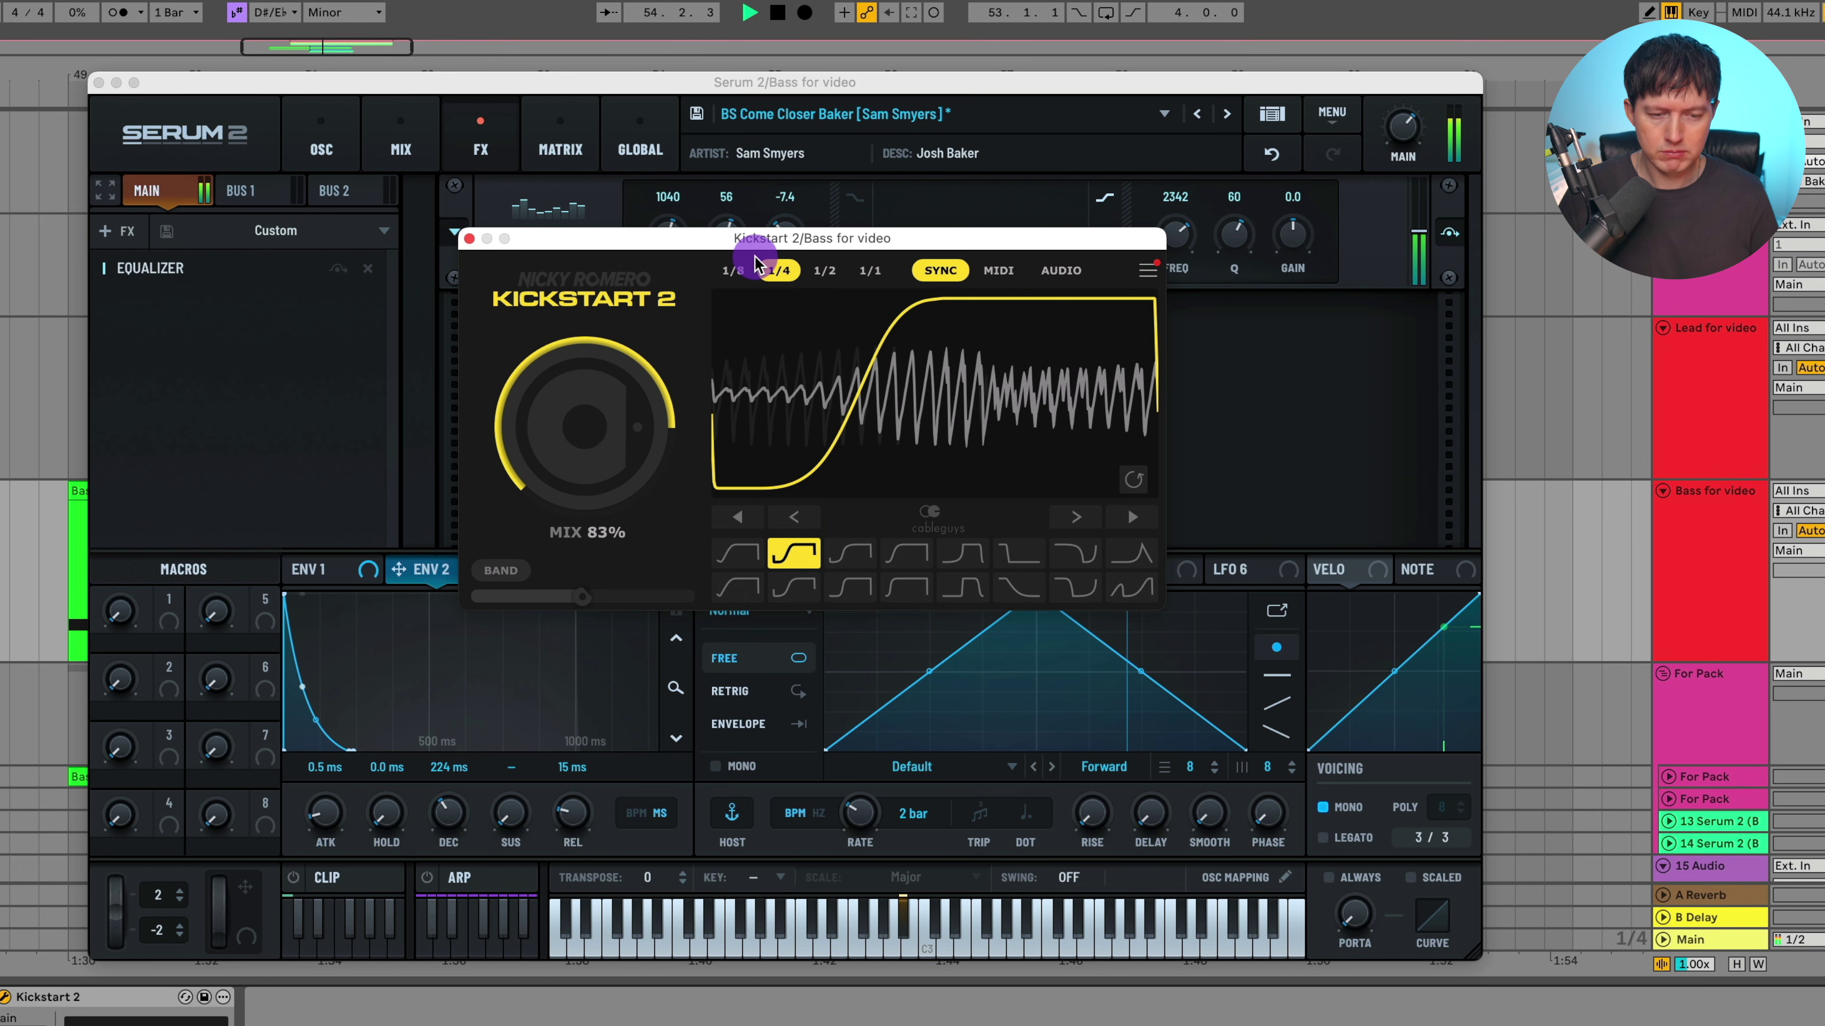
pyautogui.click(493, 252)
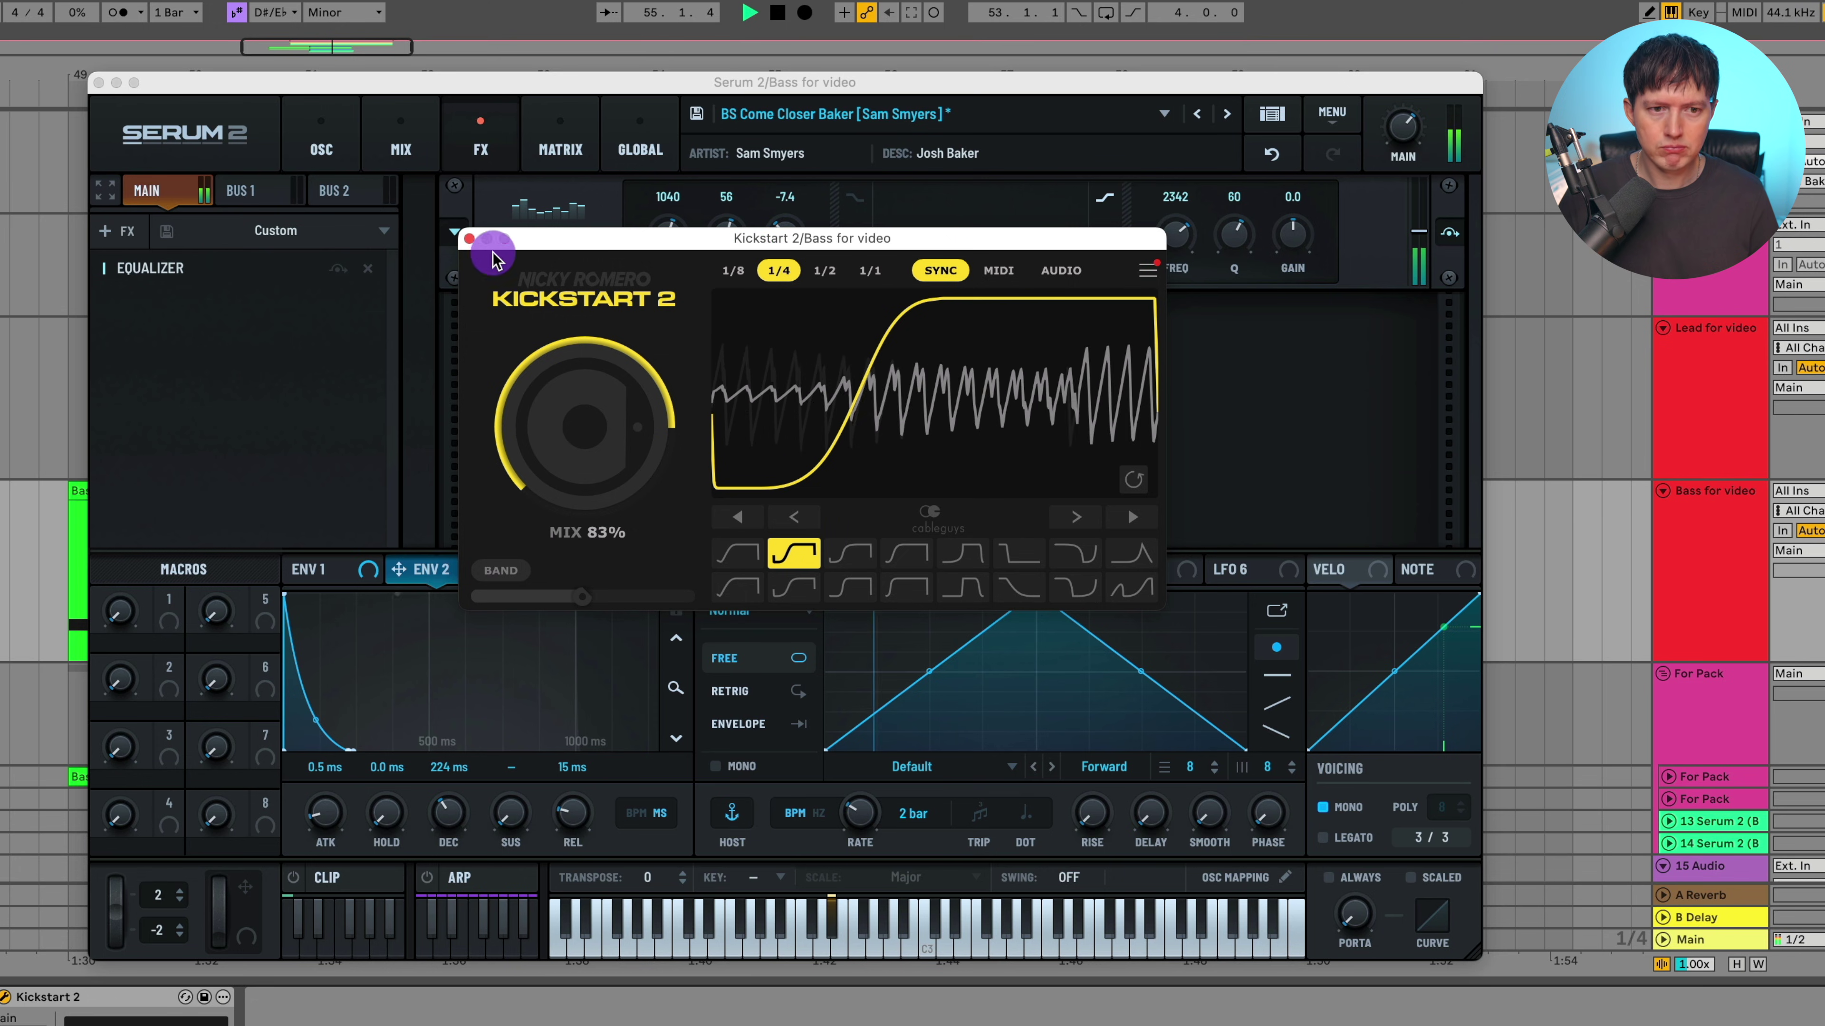
pyautogui.click(467, 237)
pyautogui.press('space')
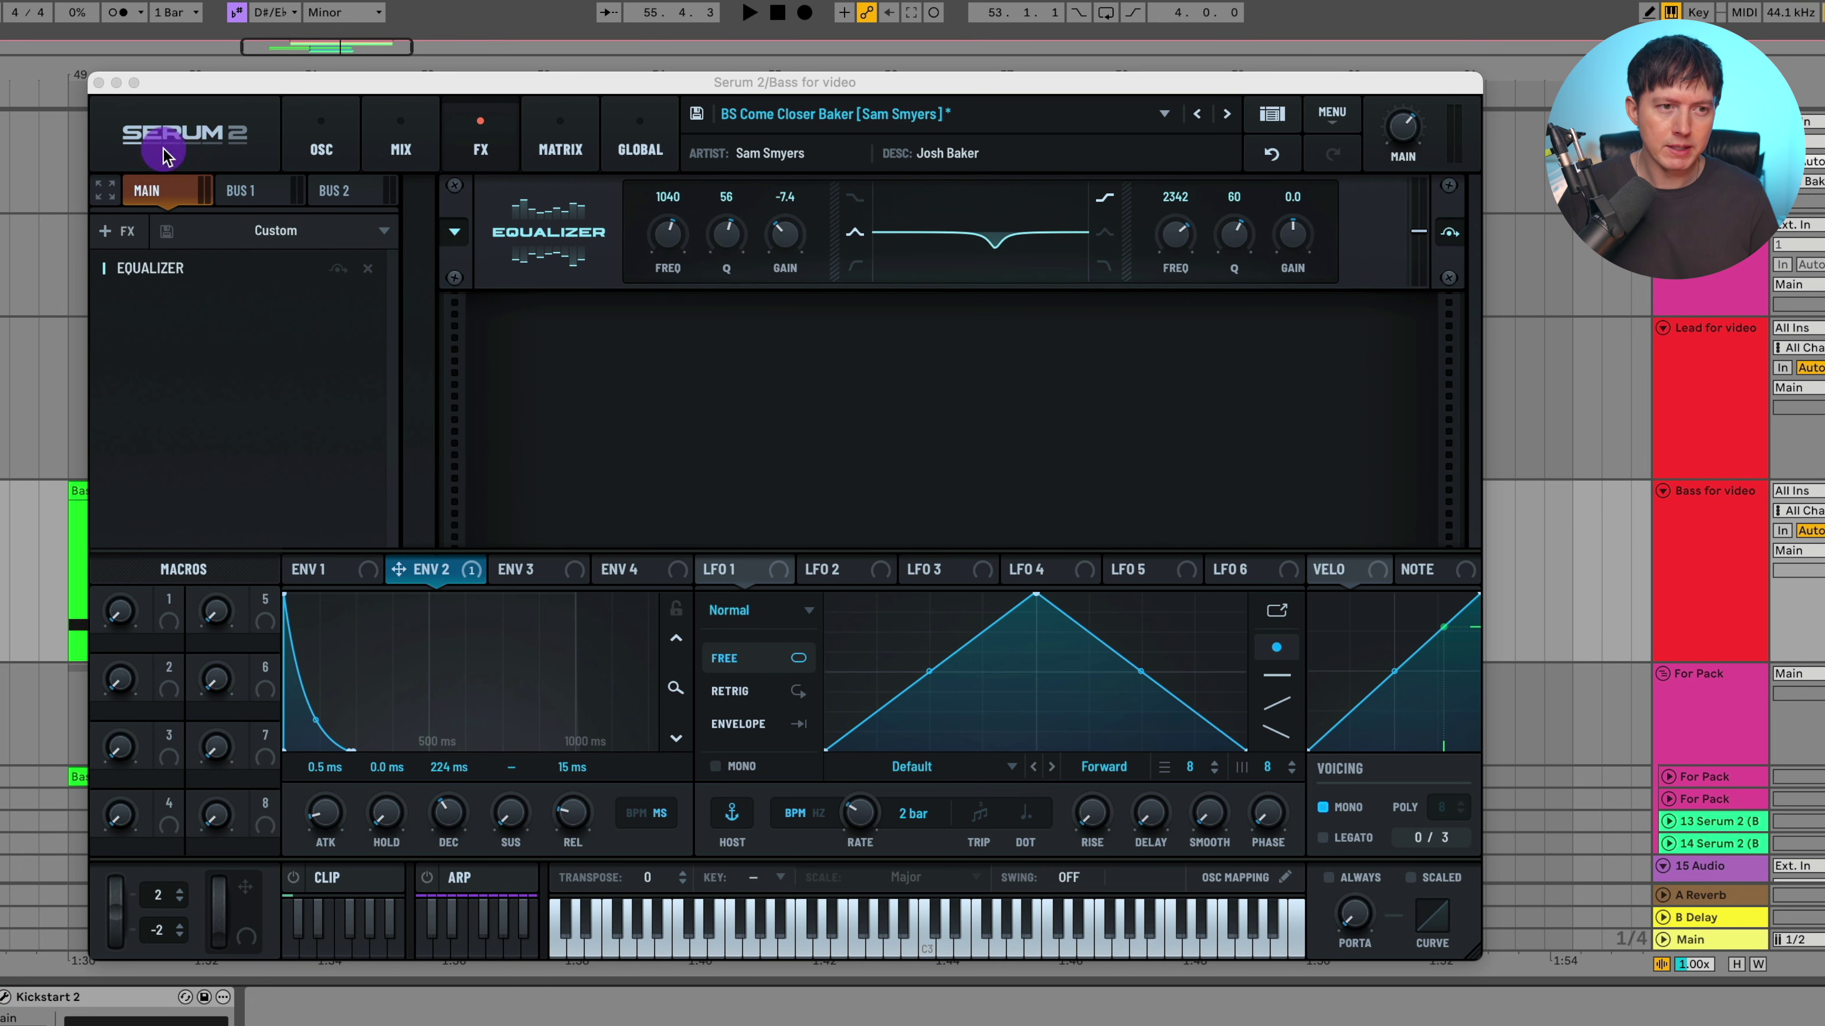
# Close the bass synth and open the oscillator page of Serum 2 on the Lead for video track
pyautogui.click(321, 149)
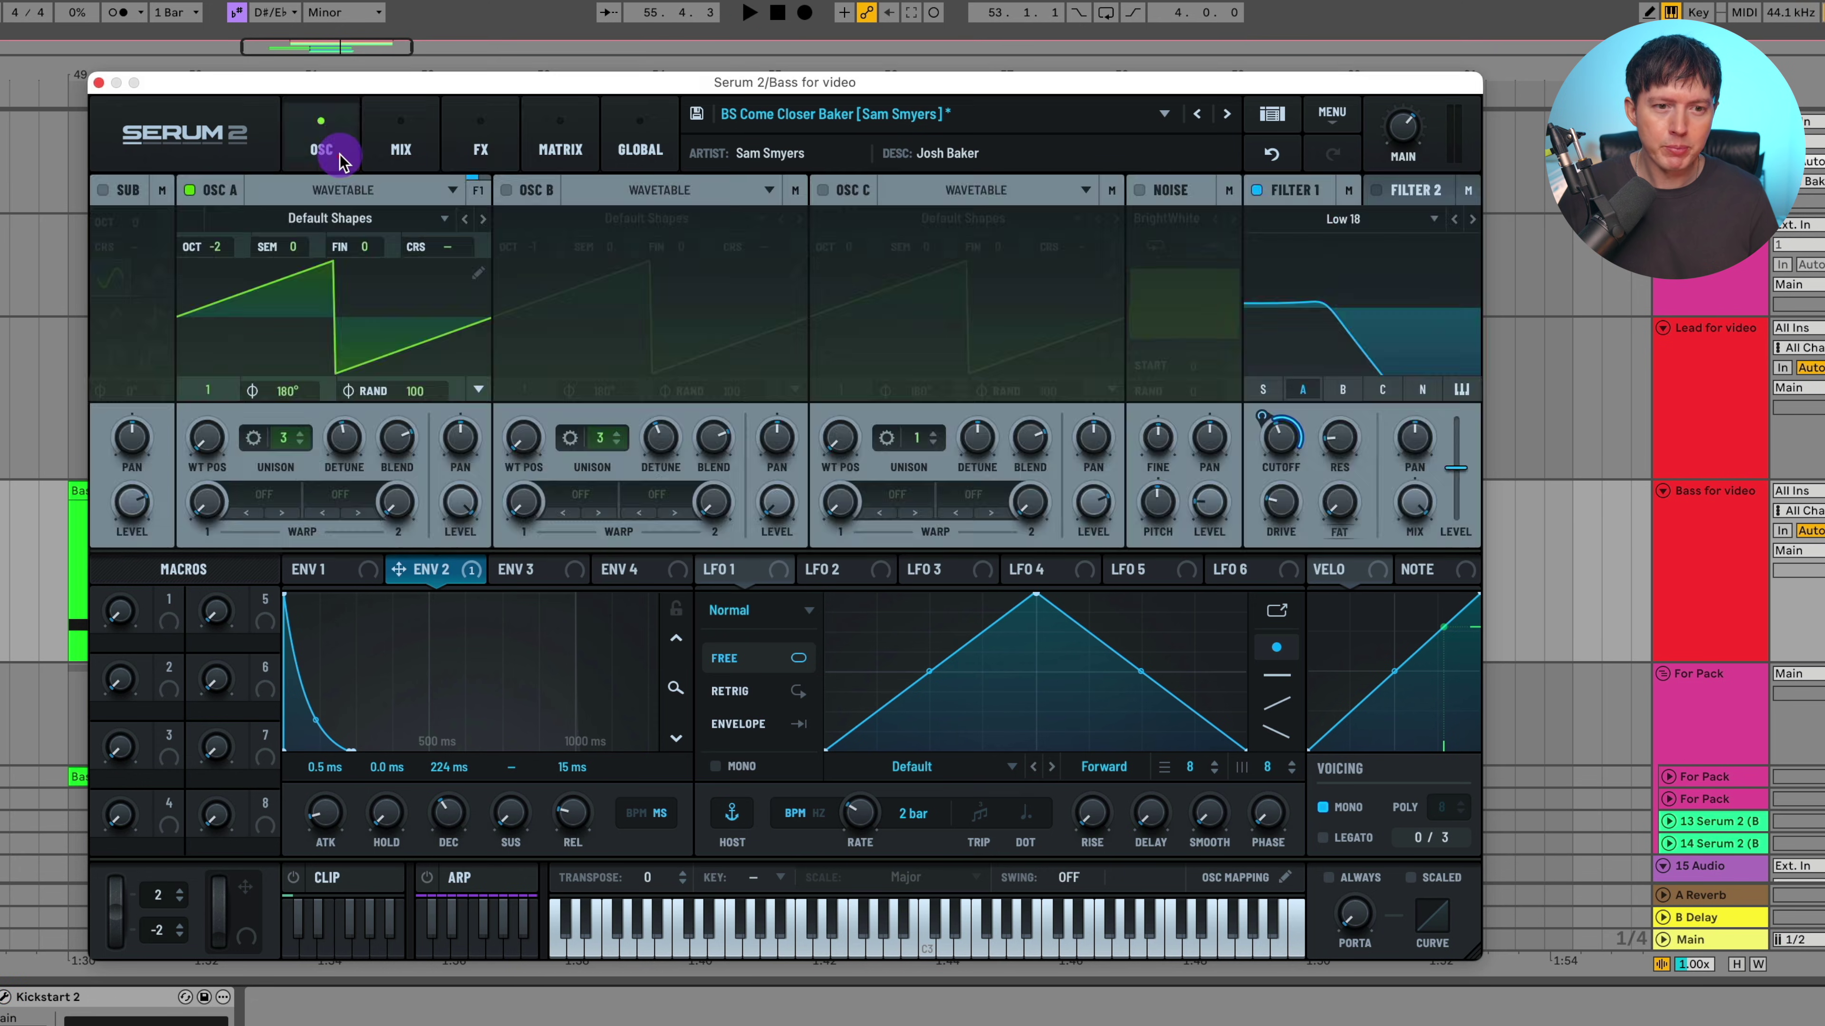
pyautogui.click(99, 82)
pyautogui.click(1735, 374)
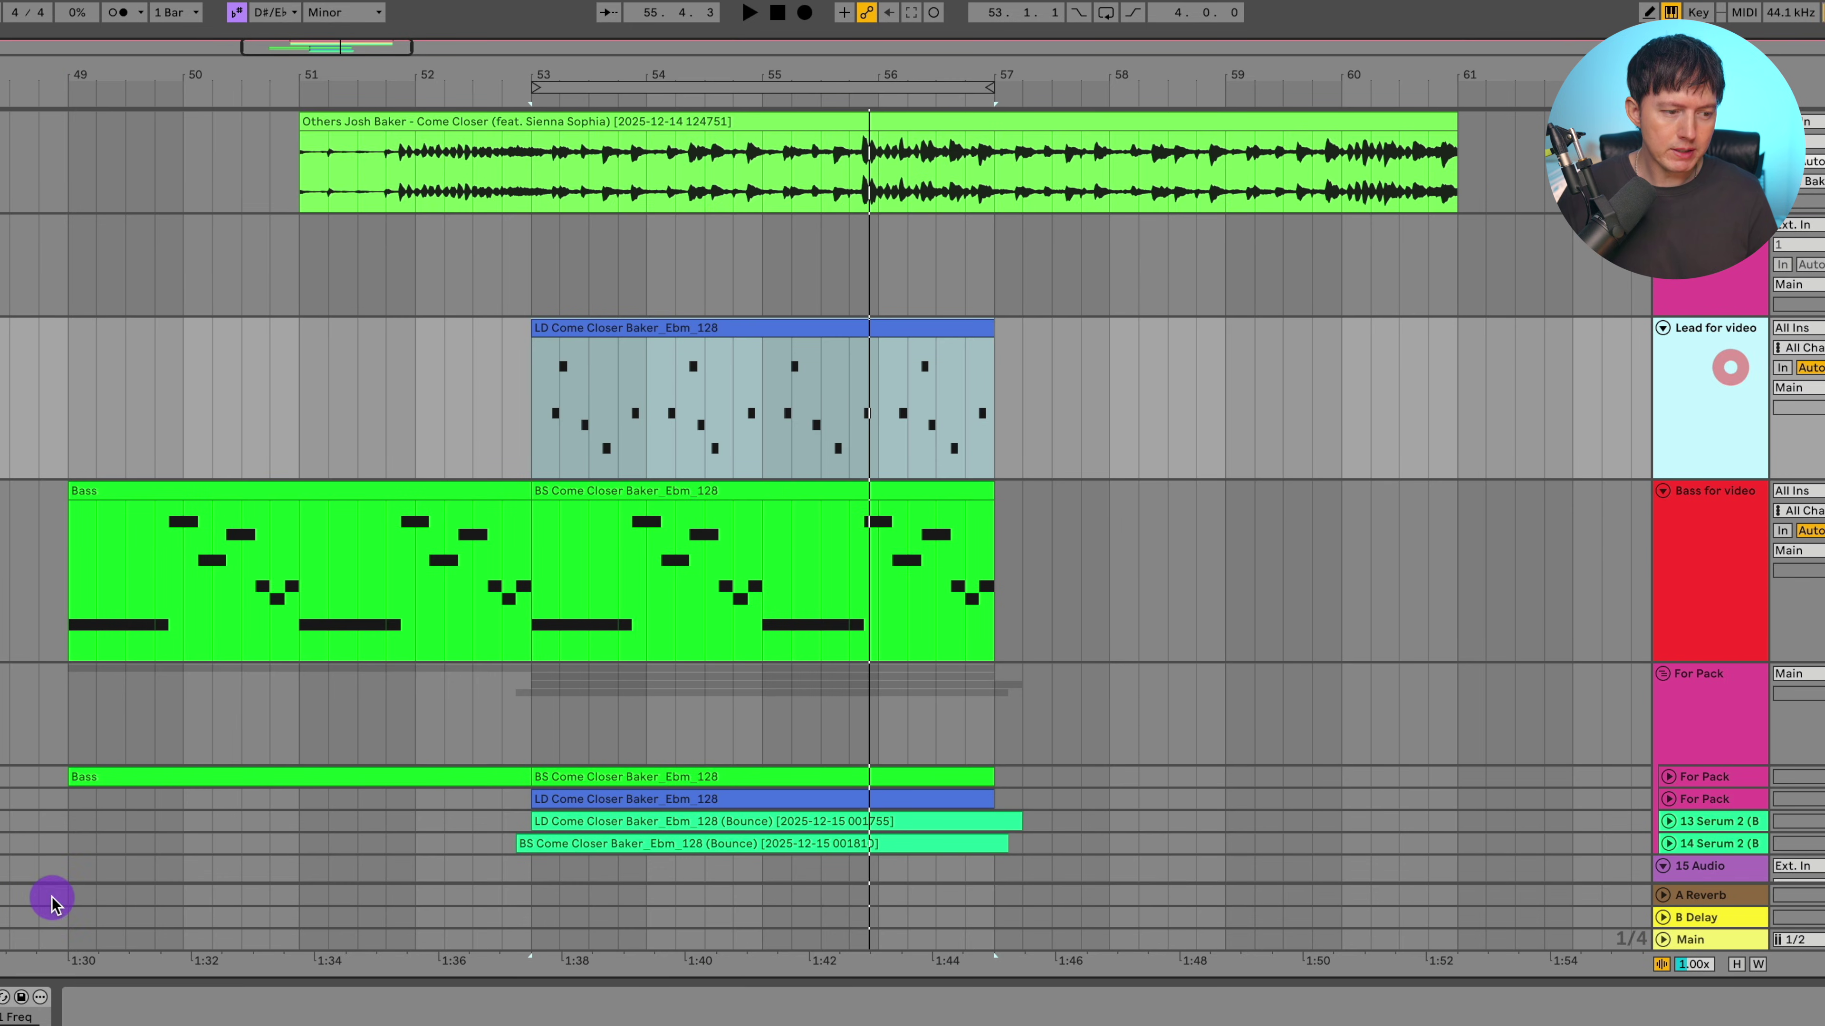
pyautogui.press('super+alt+p')
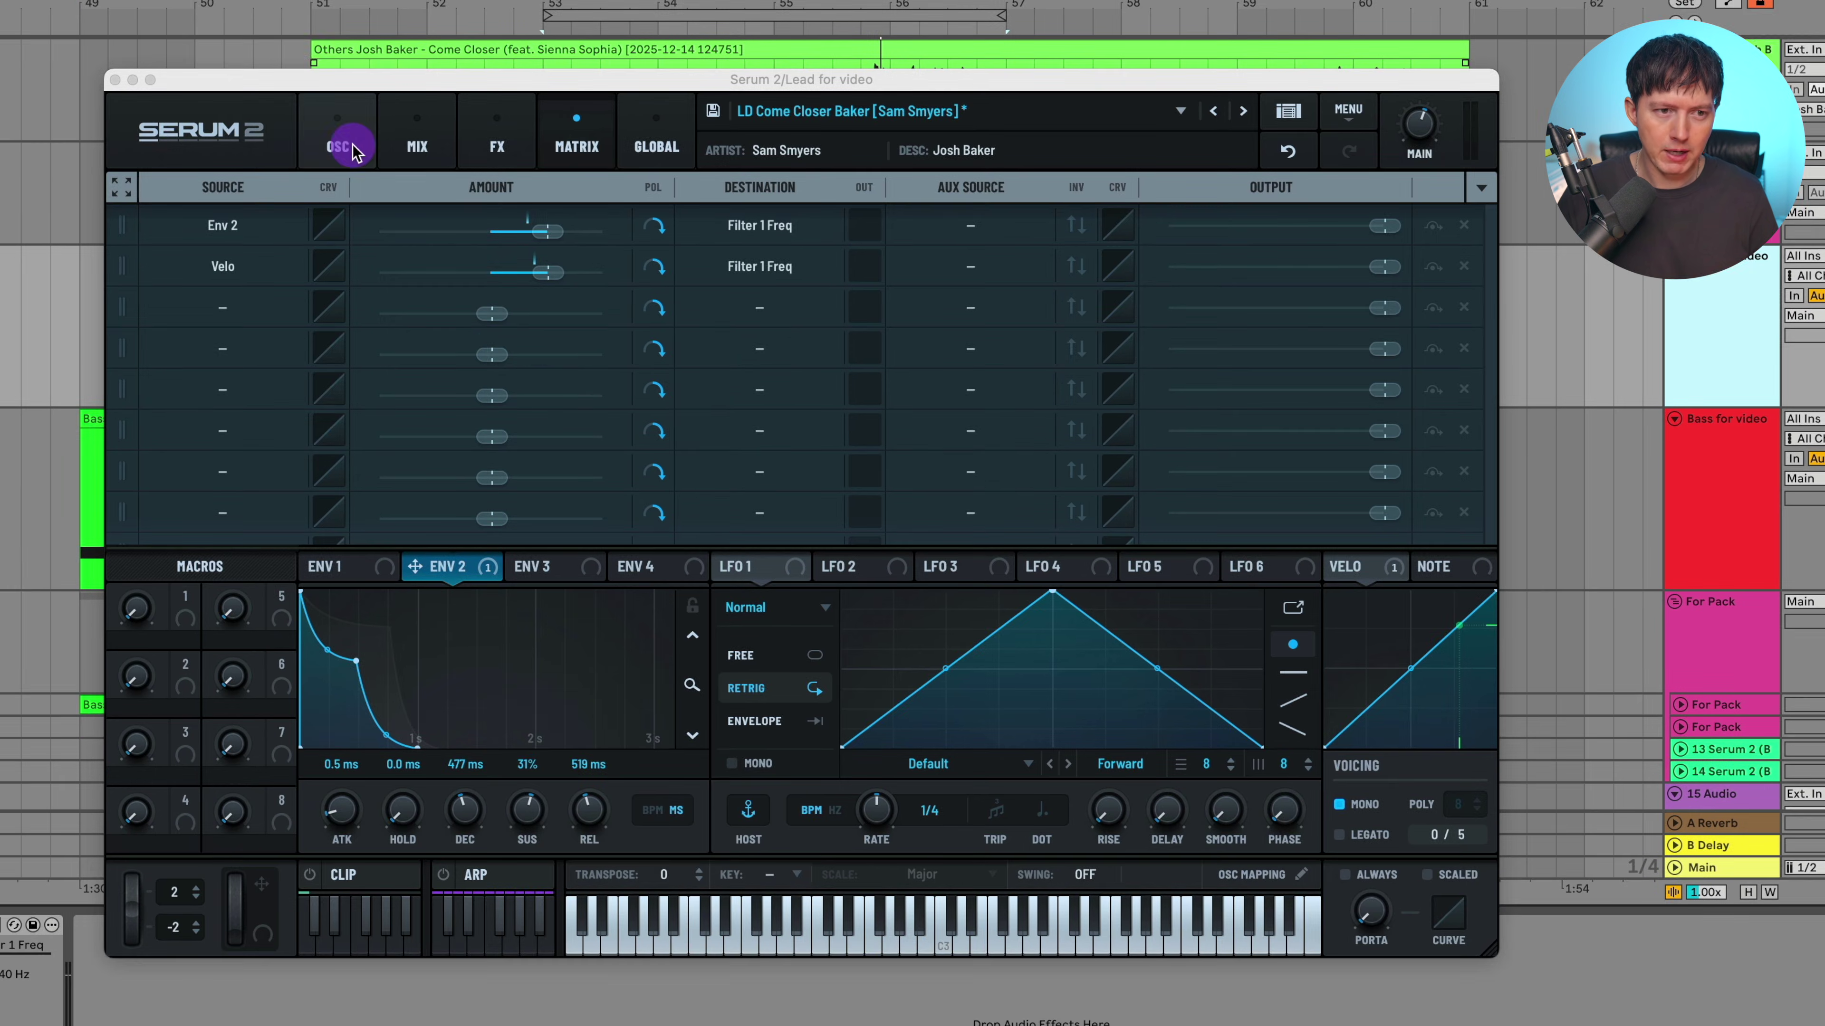
pyautogui.click(326, 218)
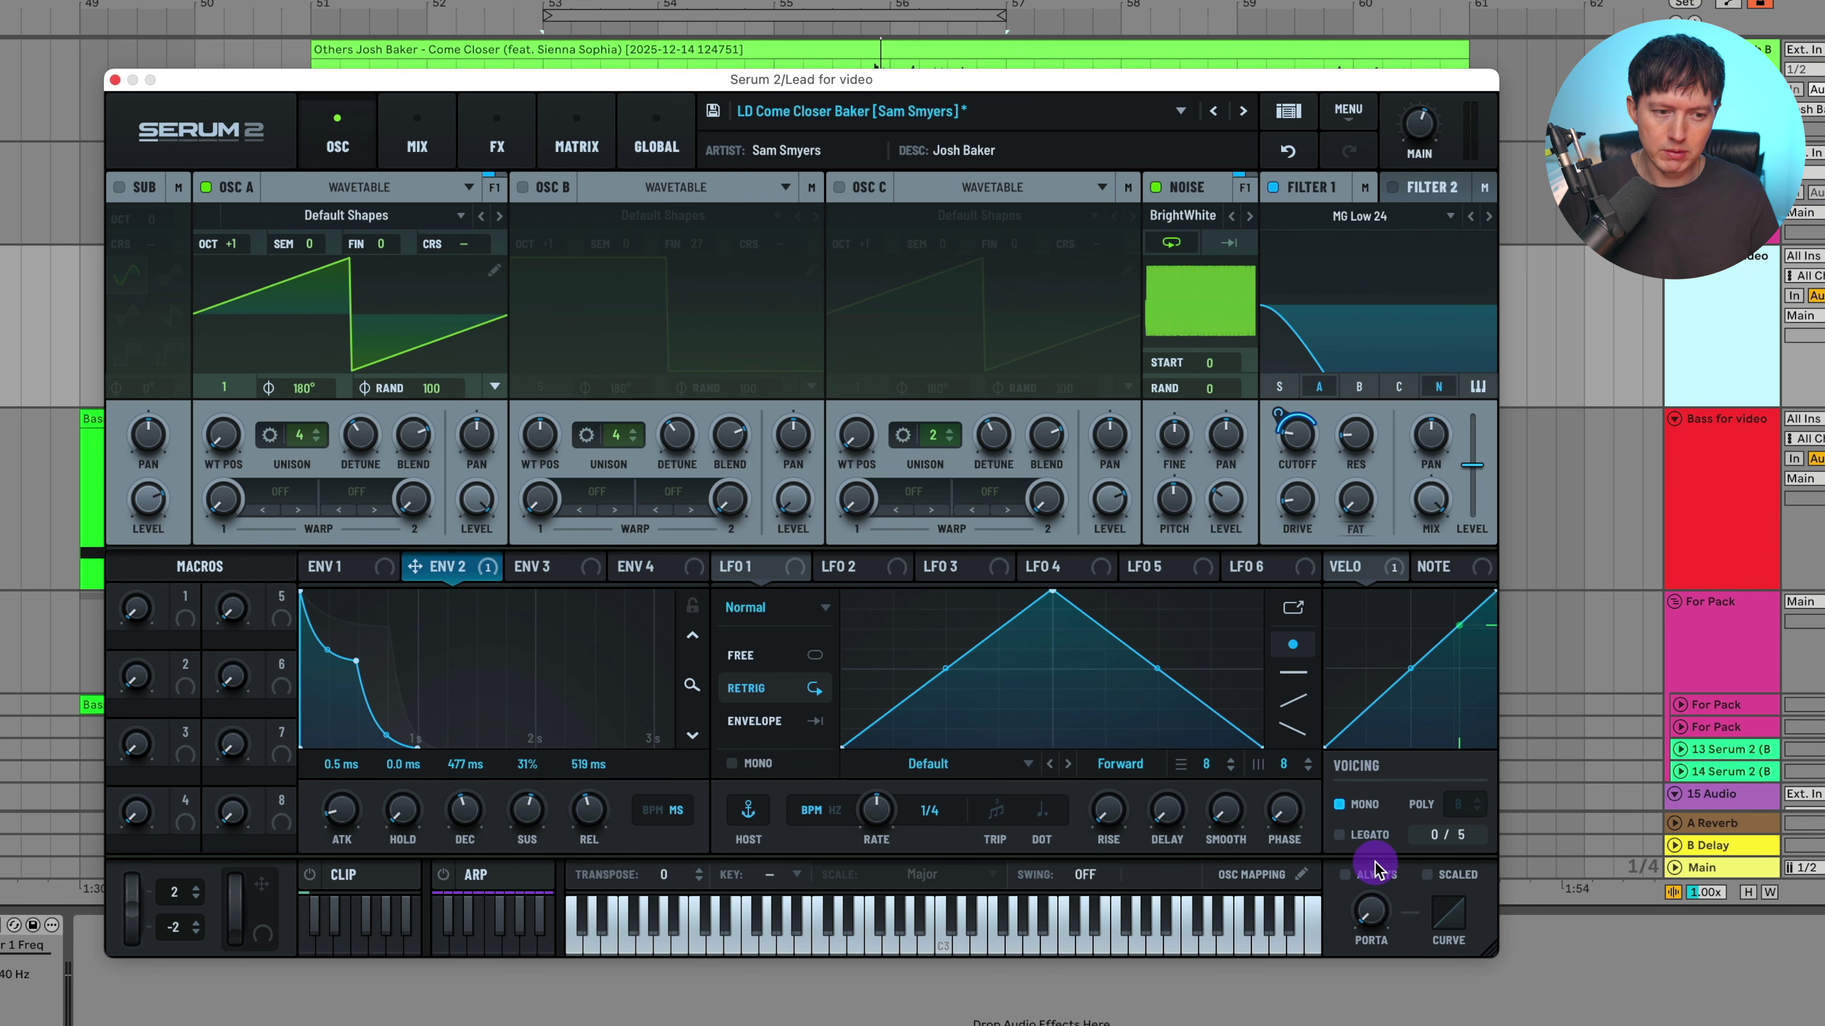
# Review the lead's envelope 1 and oscillator A unison settings, and turn off Filter 1
pyautogui.click(316, 567)
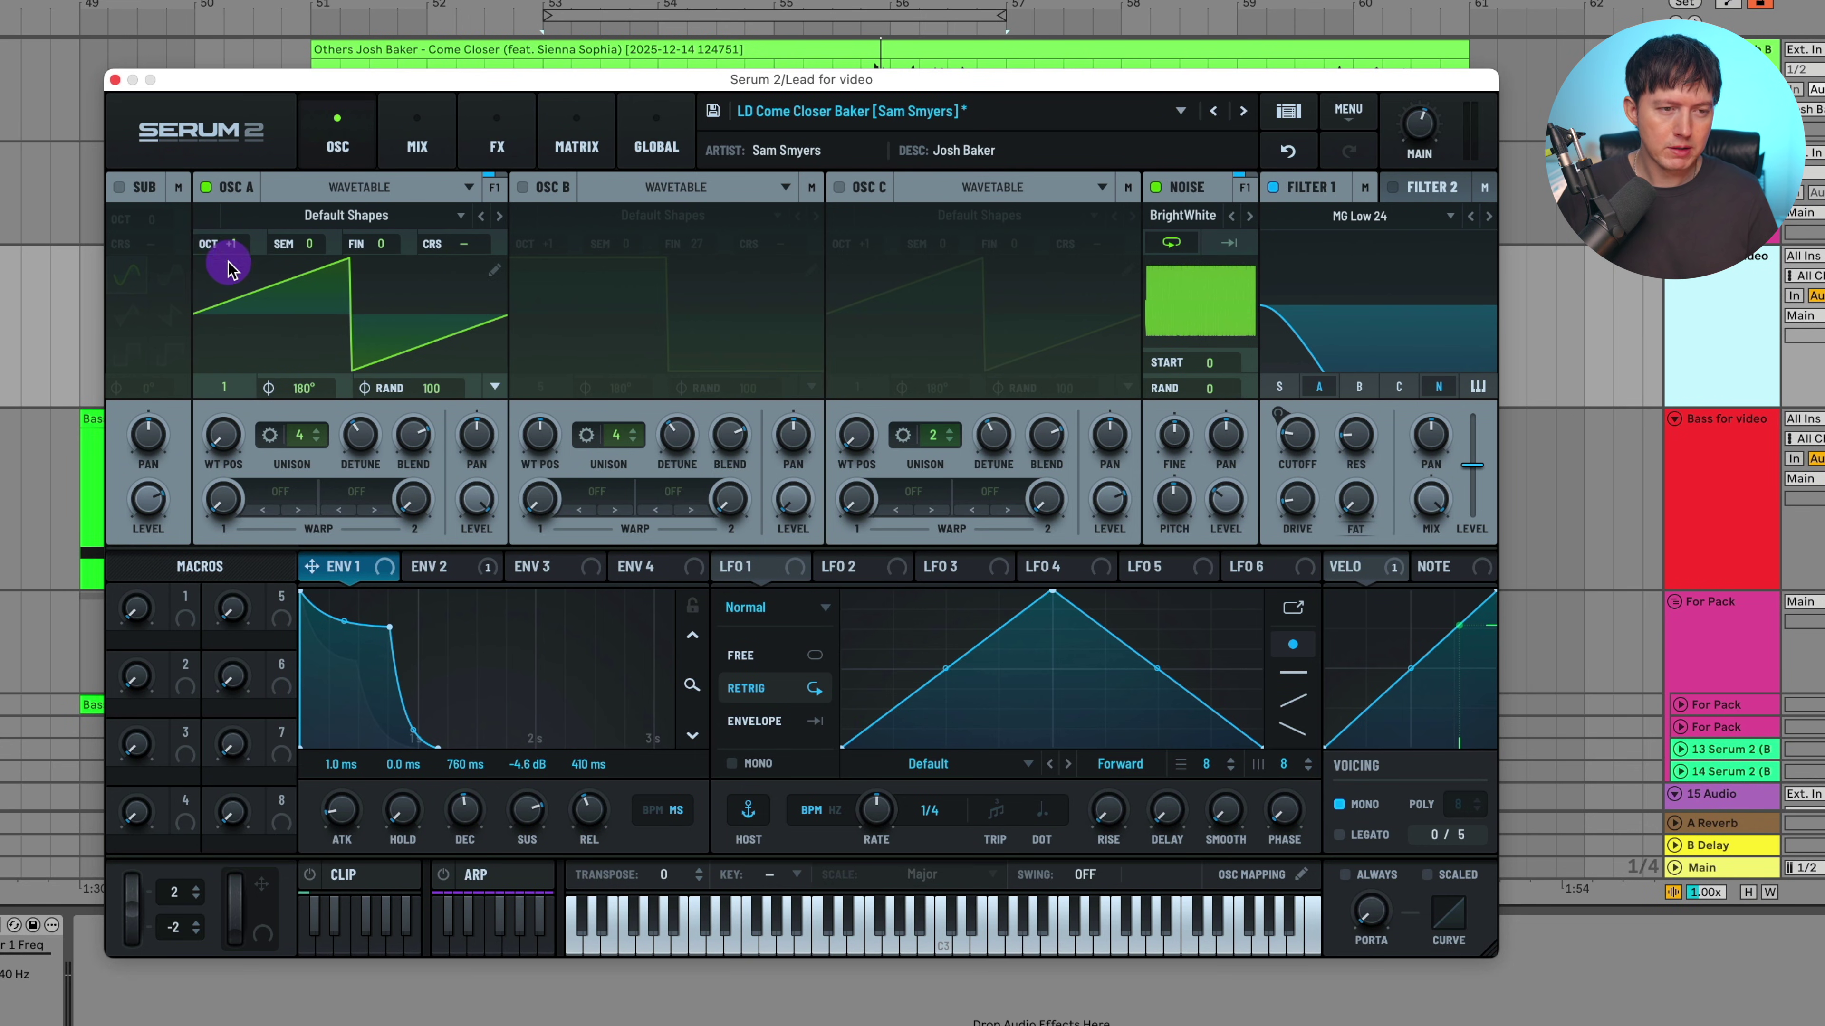
pyautogui.click(270, 436)
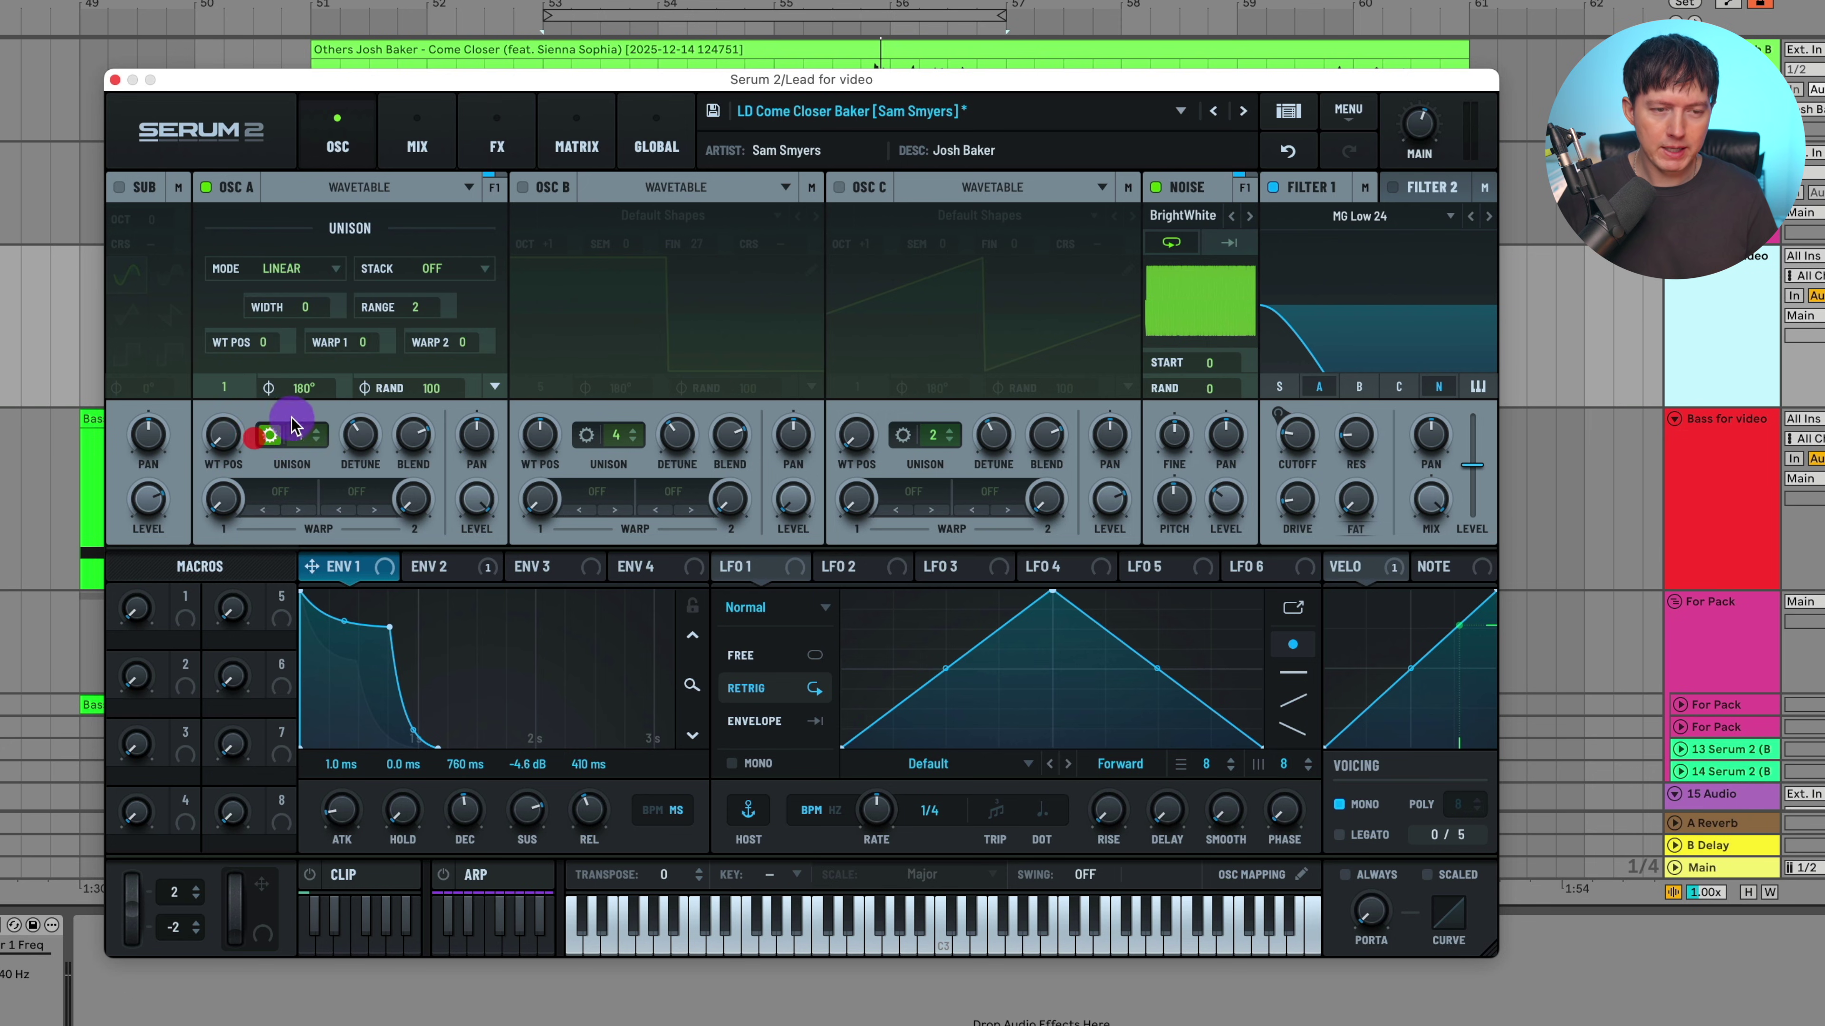
pyautogui.click(1272, 187)
pyautogui.click(270, 436)
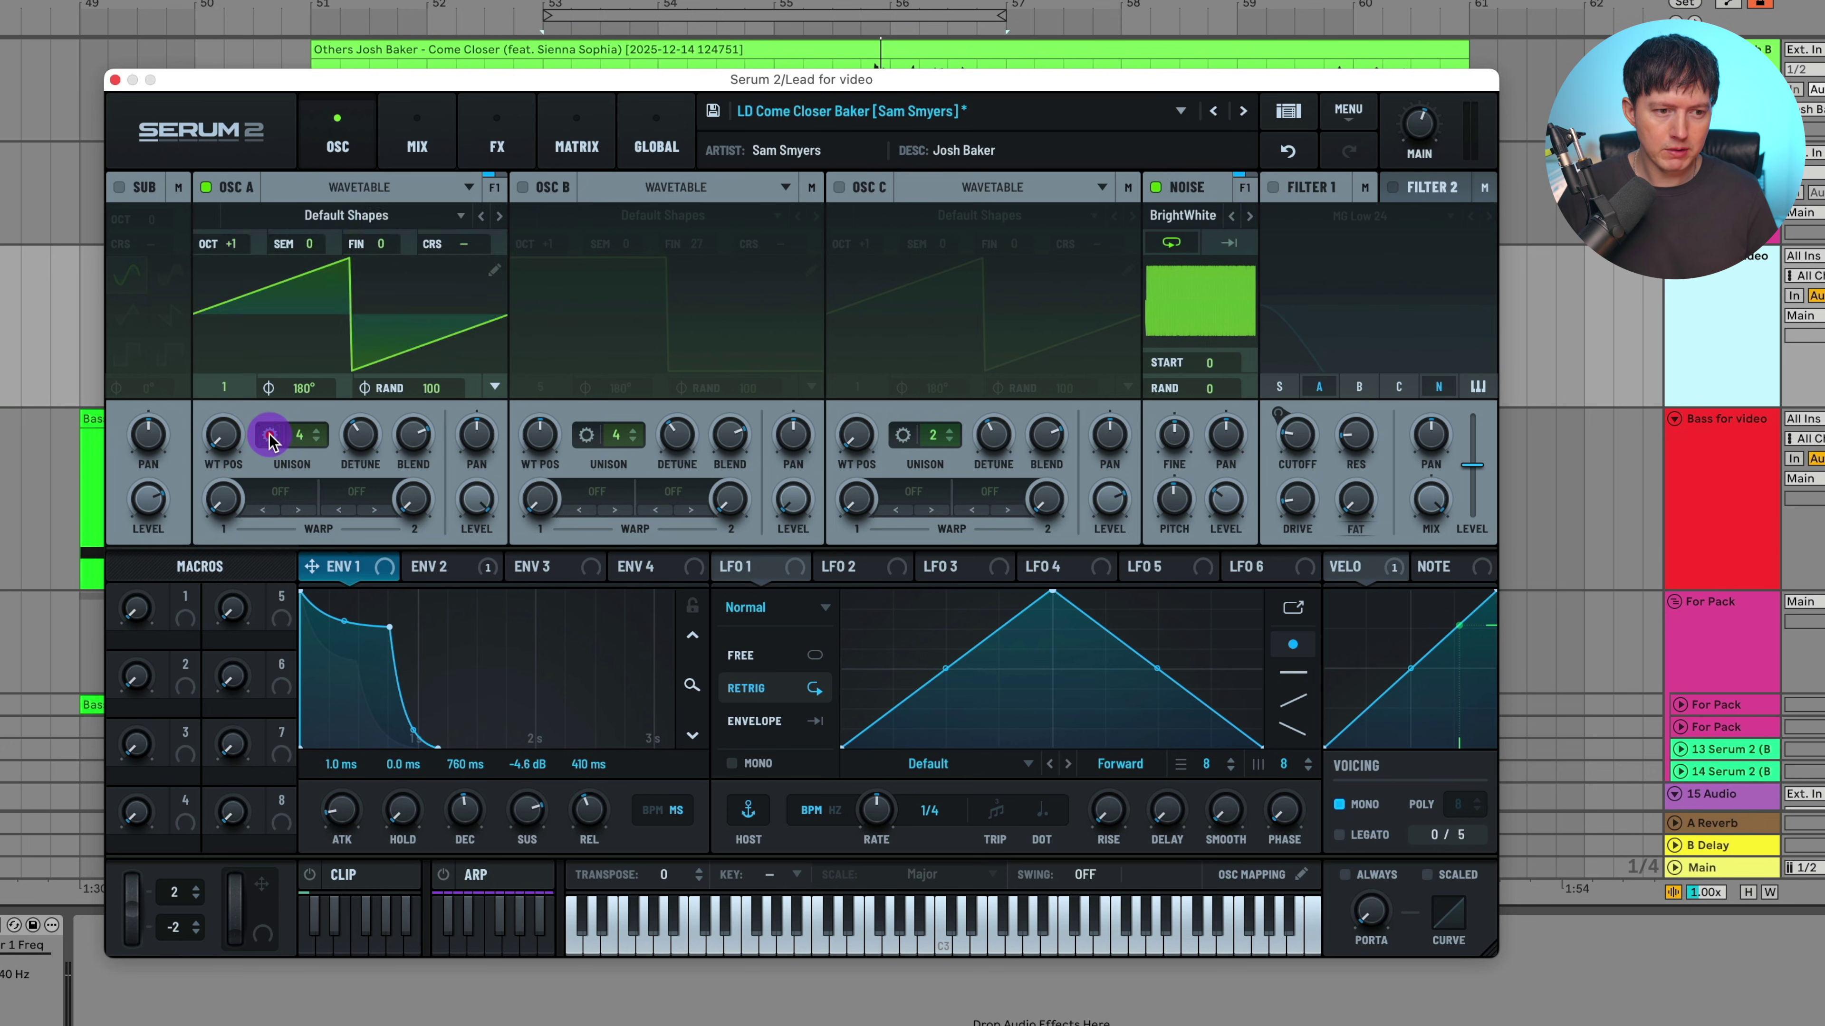
# Bypass the lead's reverb, delay, compressor and equalizer, and return to the oscillators
pyautogui.click(496, 140)
pyautogui.click(354, 371)
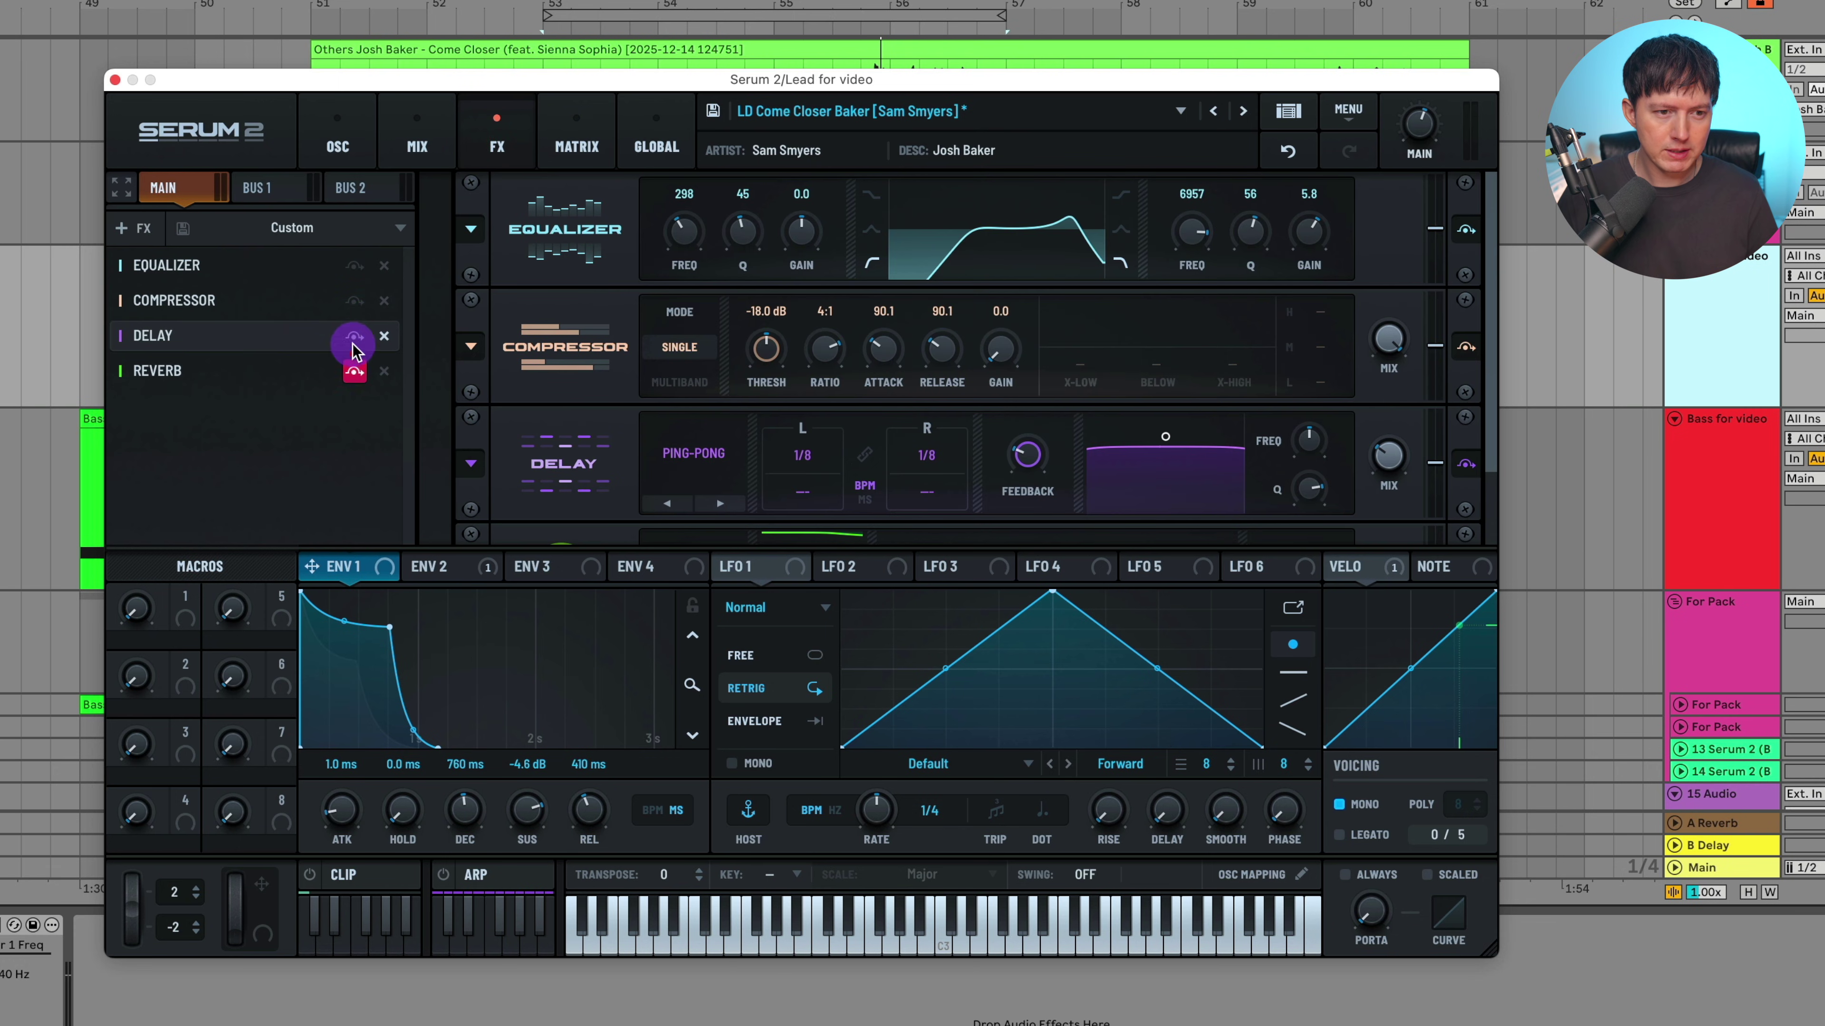
pyautogui.click(354, 337)
pyautogui.click(354, 302)
pyautogui.click(354, 266)
pyautogui.click(337, 142)
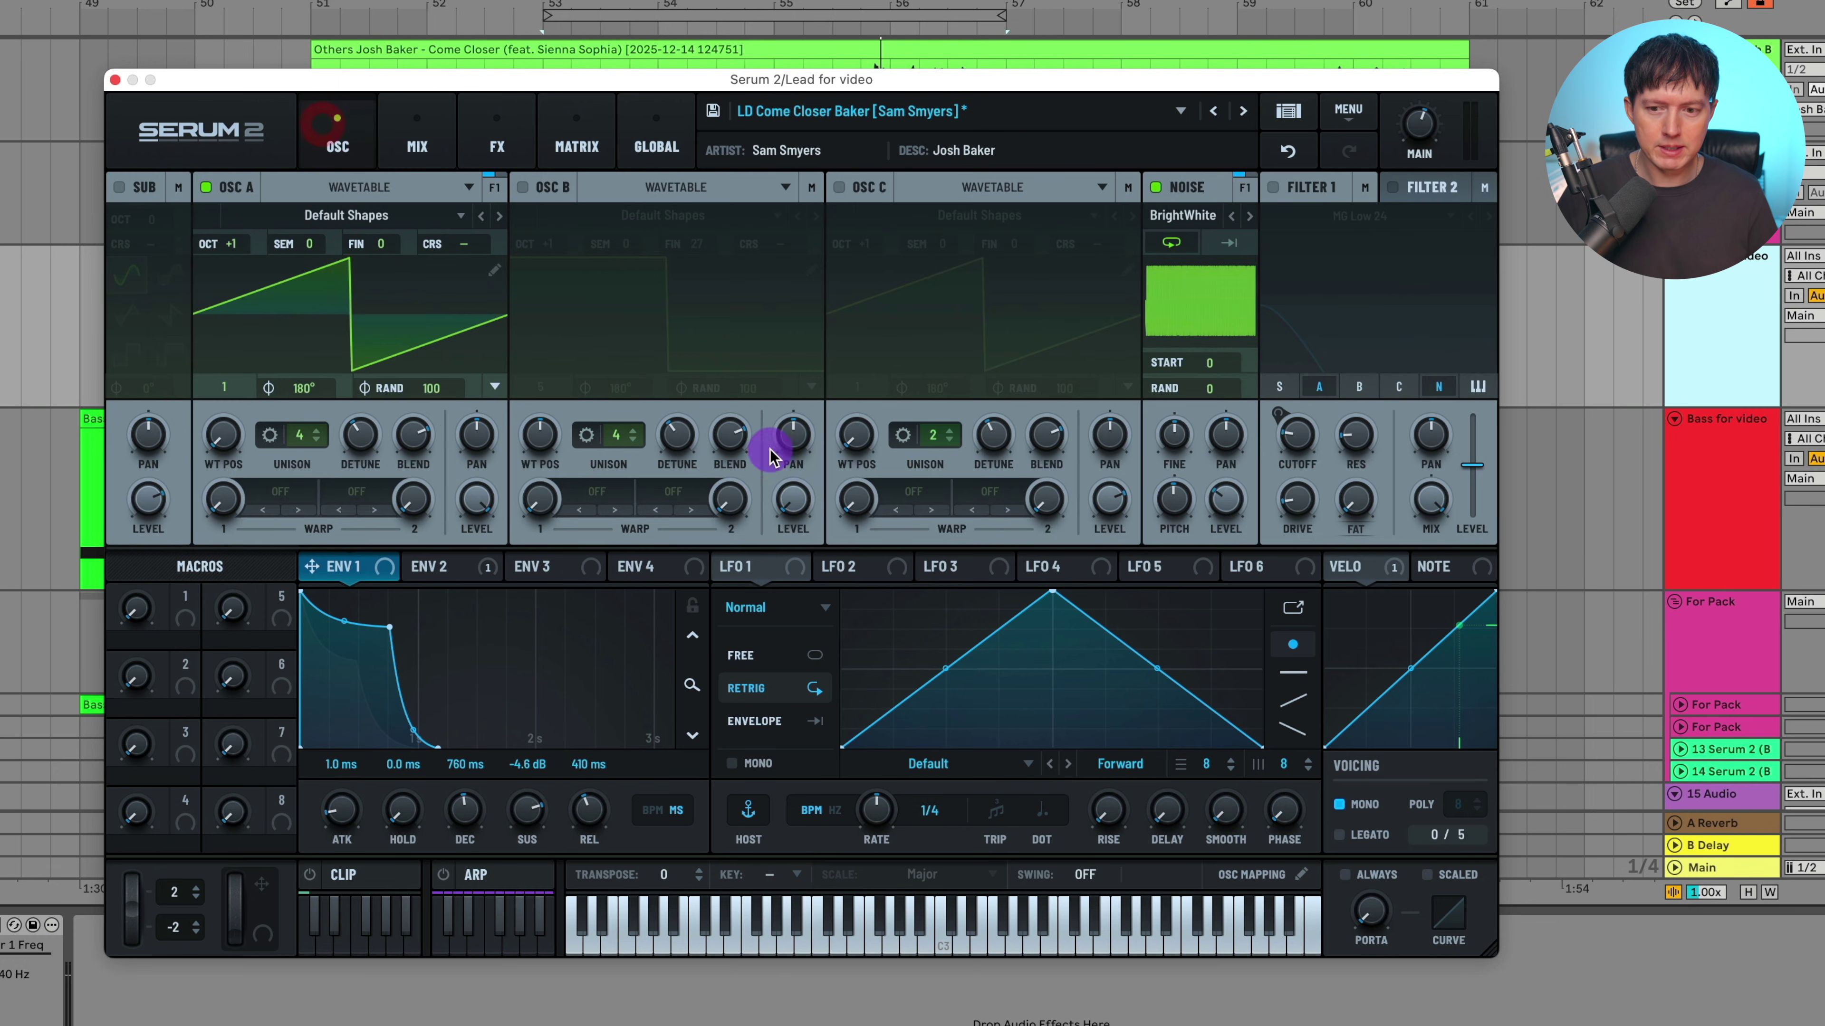
# Play the unprocessed lead and compare it with the BrightWhite noise off and on
pyautogui.press('space')
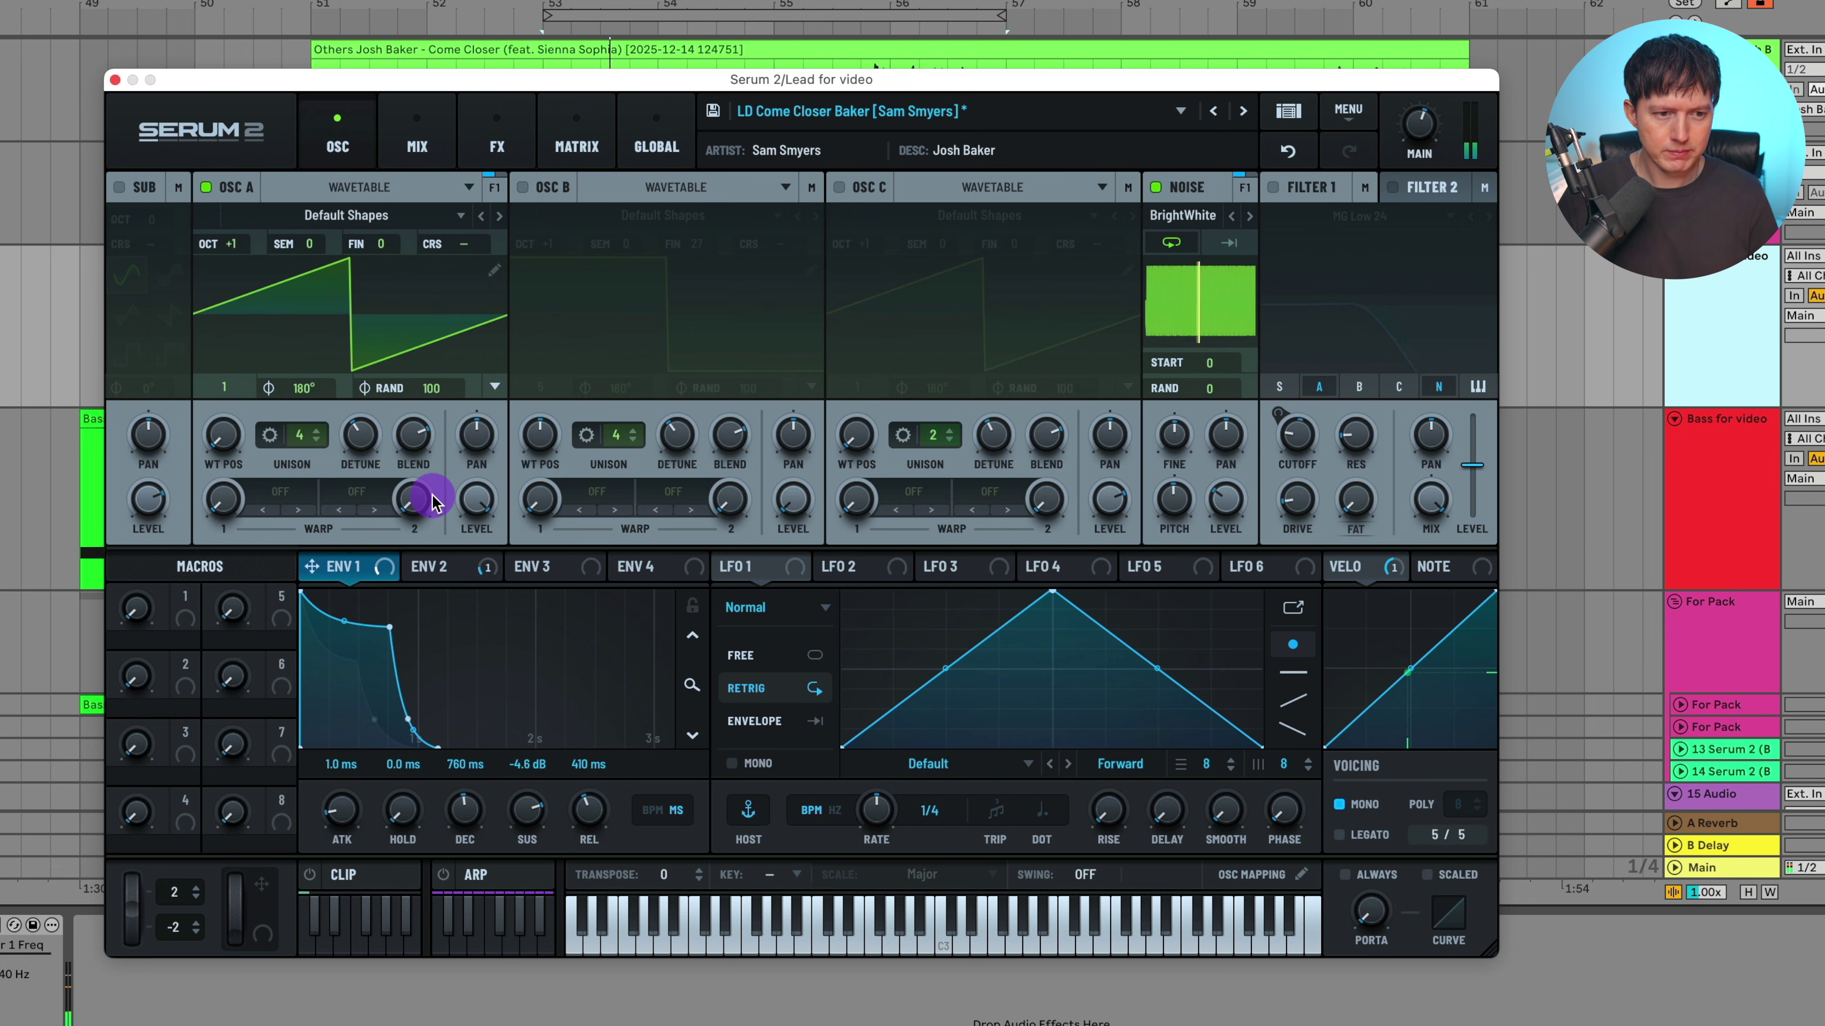
pyautogui.moveTo(433, 504); pyautogui.dragTo(437, 523)
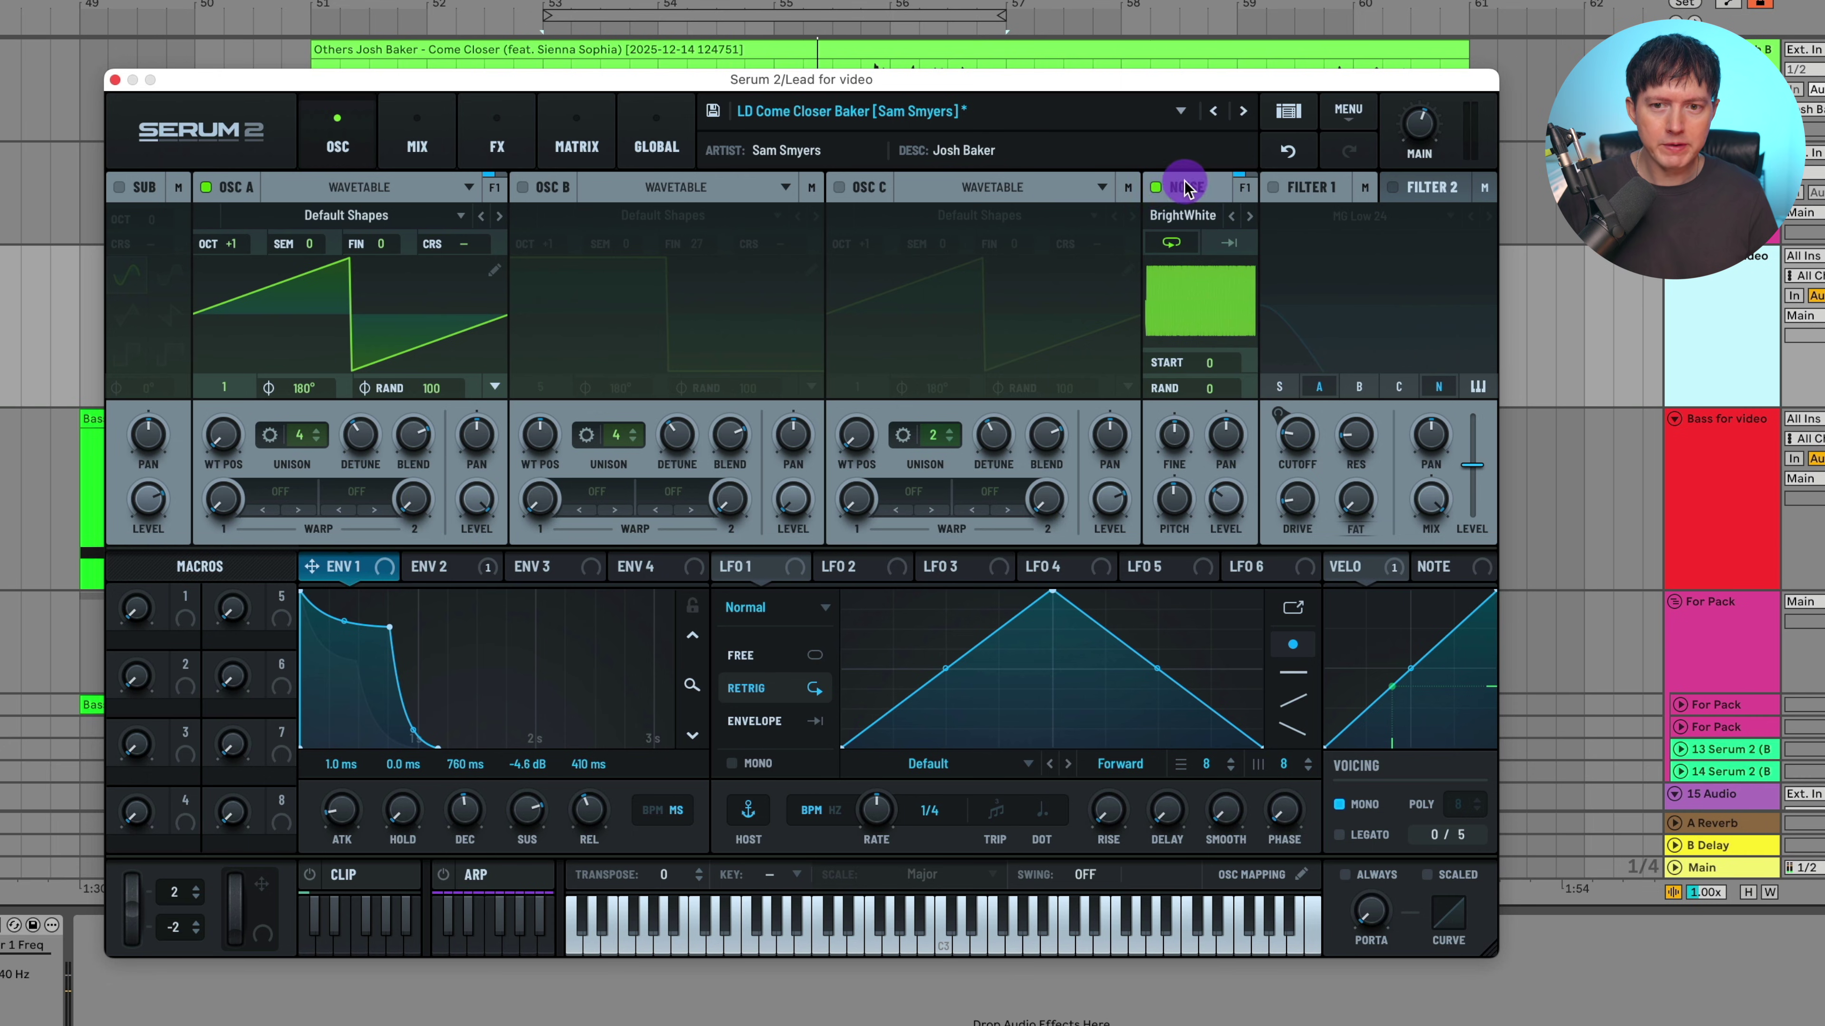
pyautogui.click(1154, 188)
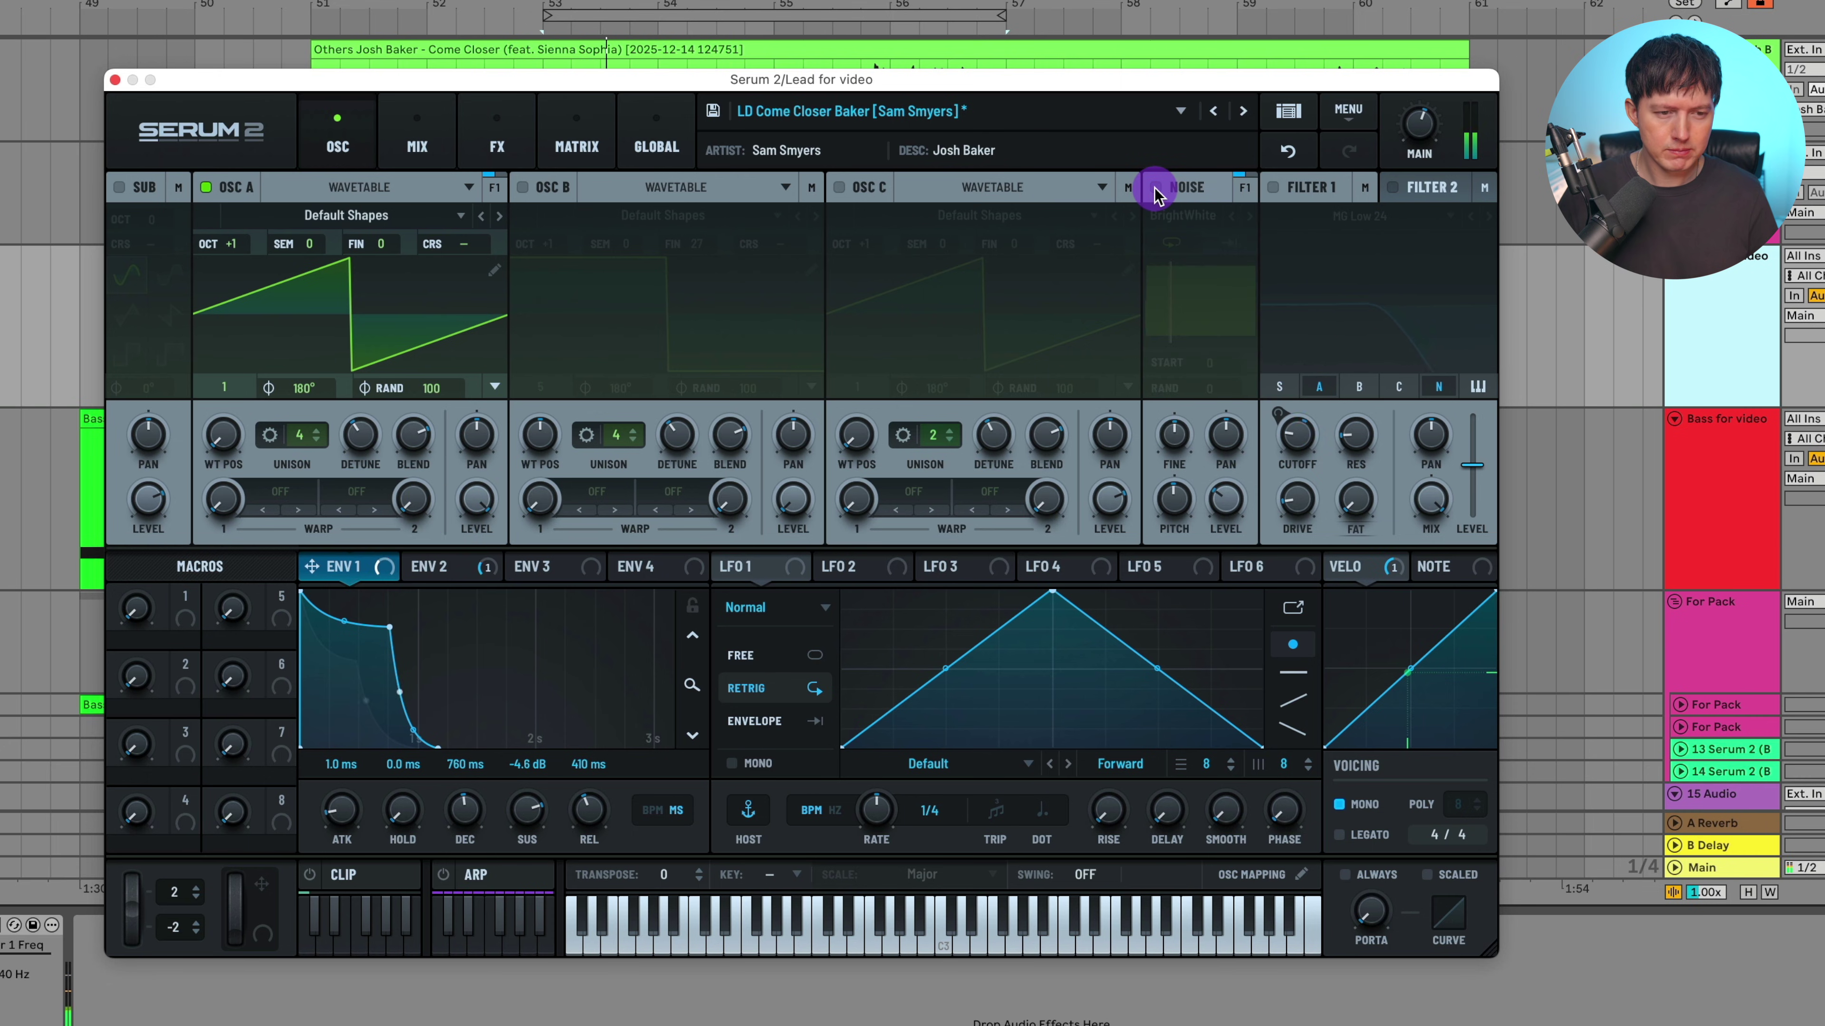
pyautogui.click(1154, 188)
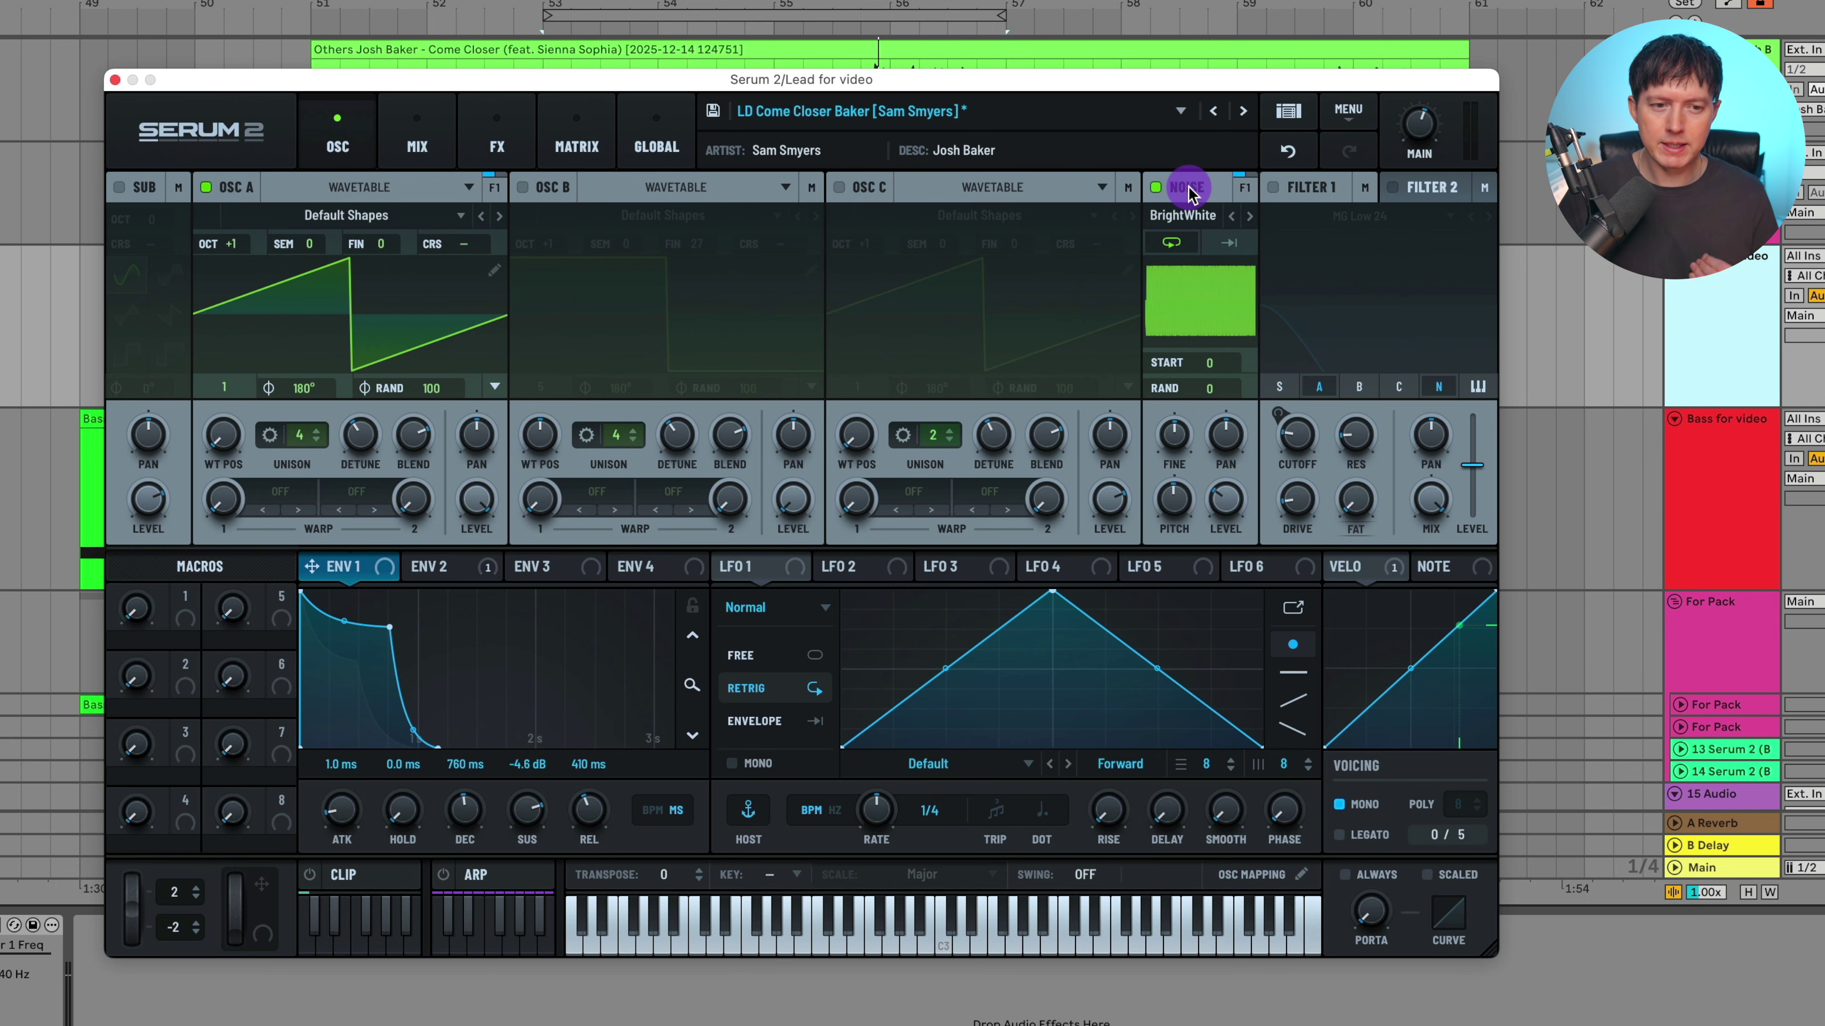
# Close the lead synth, open the LD Come Closer Baker clip's notes, and enlarge the velocity lane to examine the note velocities
pyautogui.click(117, 81)
pyautogui.doubleClick(640, 261)
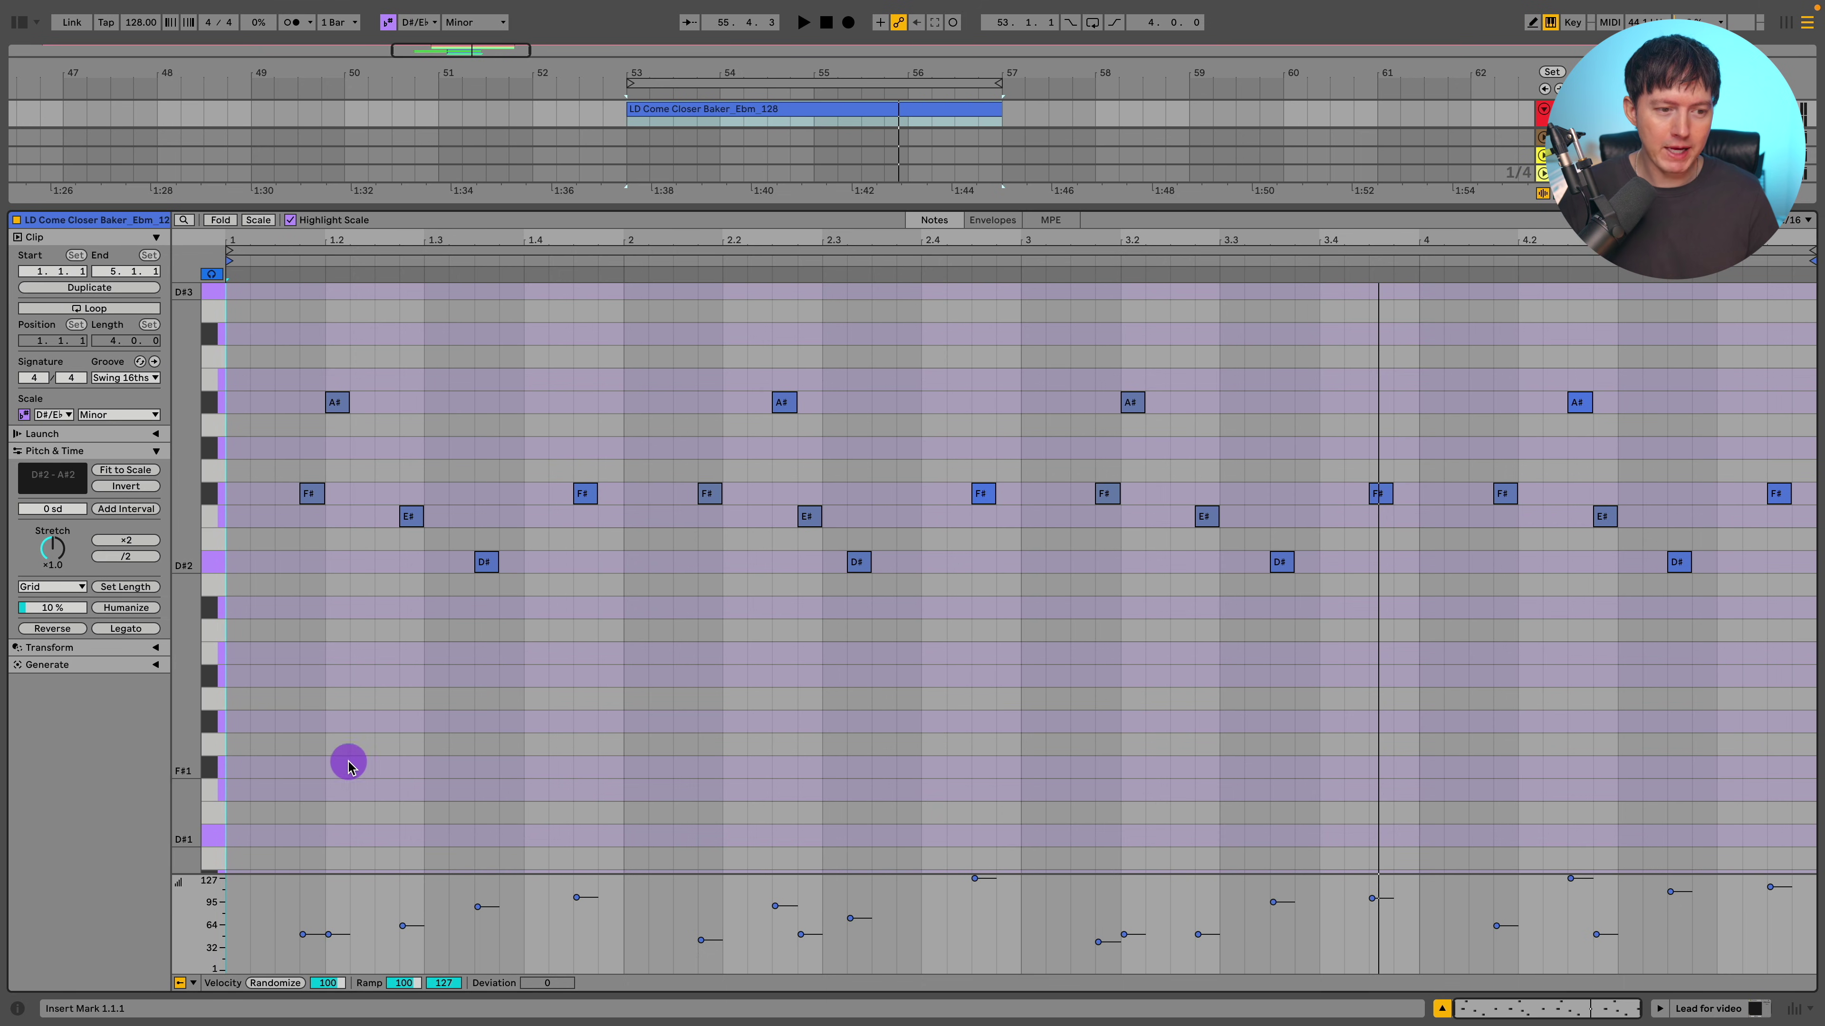
pyautogui.scroll(2, 362, 632)
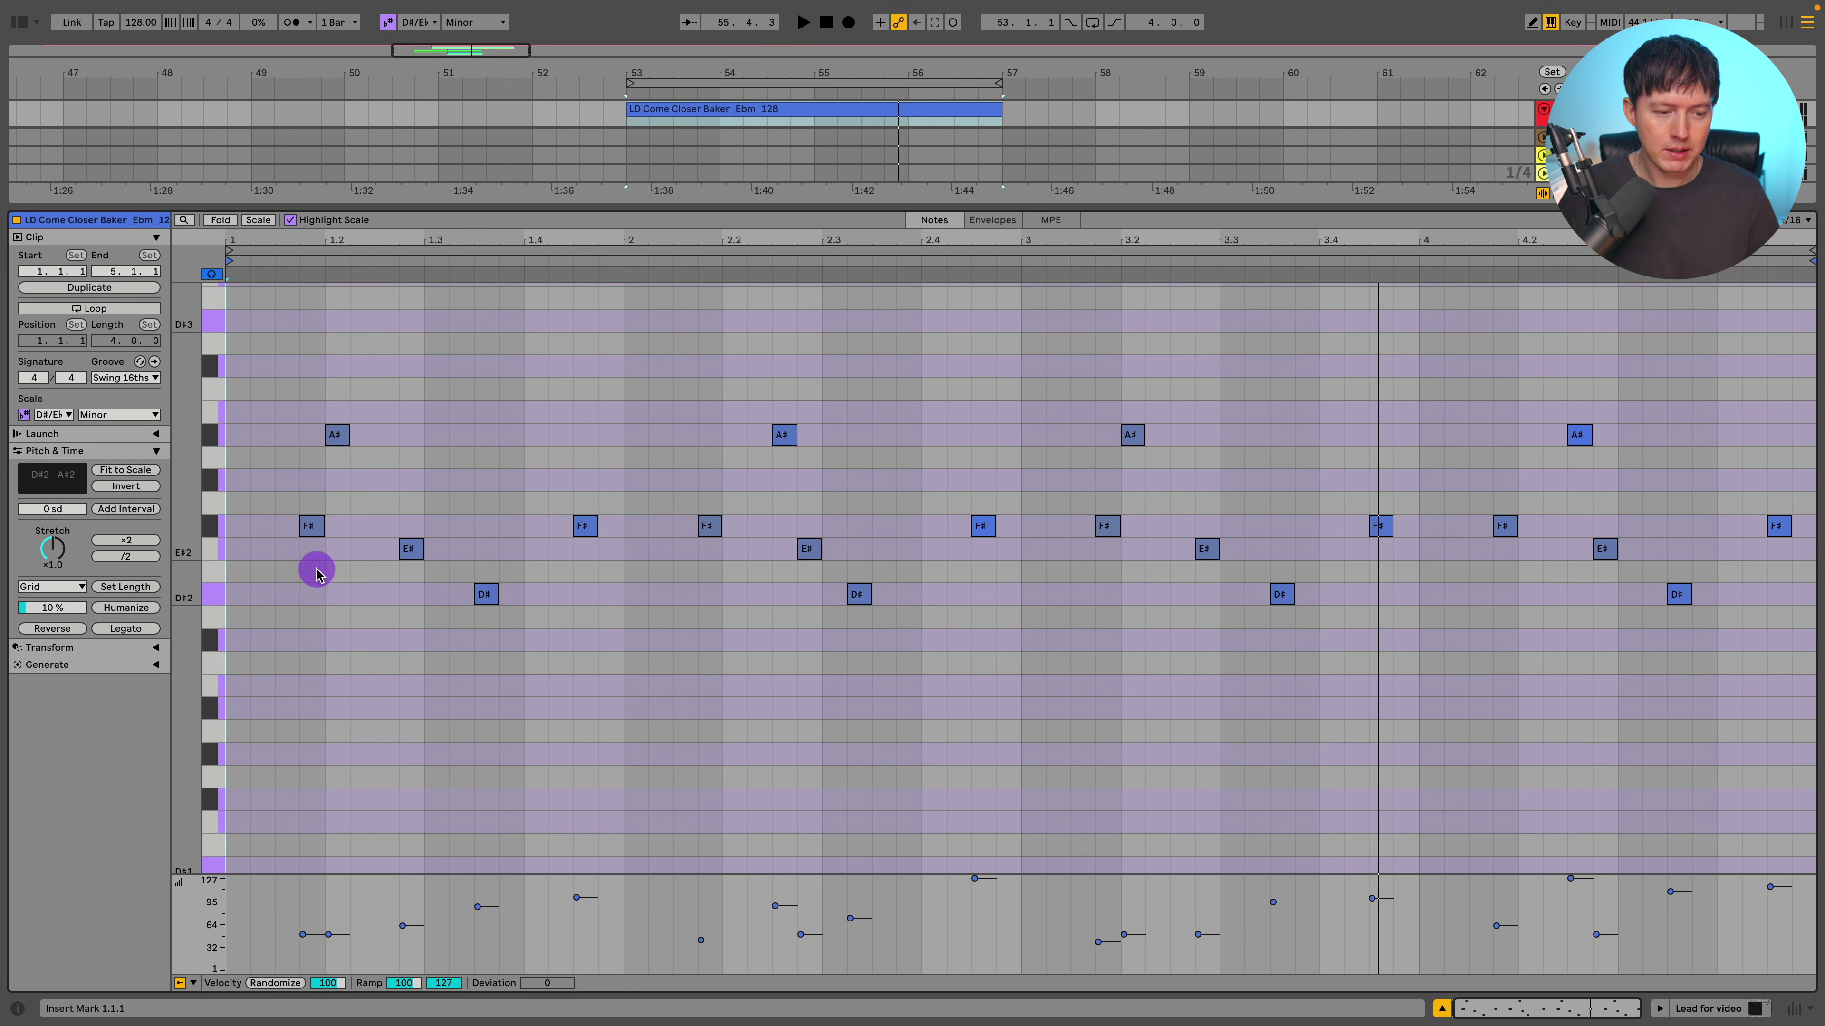
pyautogui.moveTo(379, 874); pyautogui.dragTo(383, 679)
pyautogui.click(582, 526)
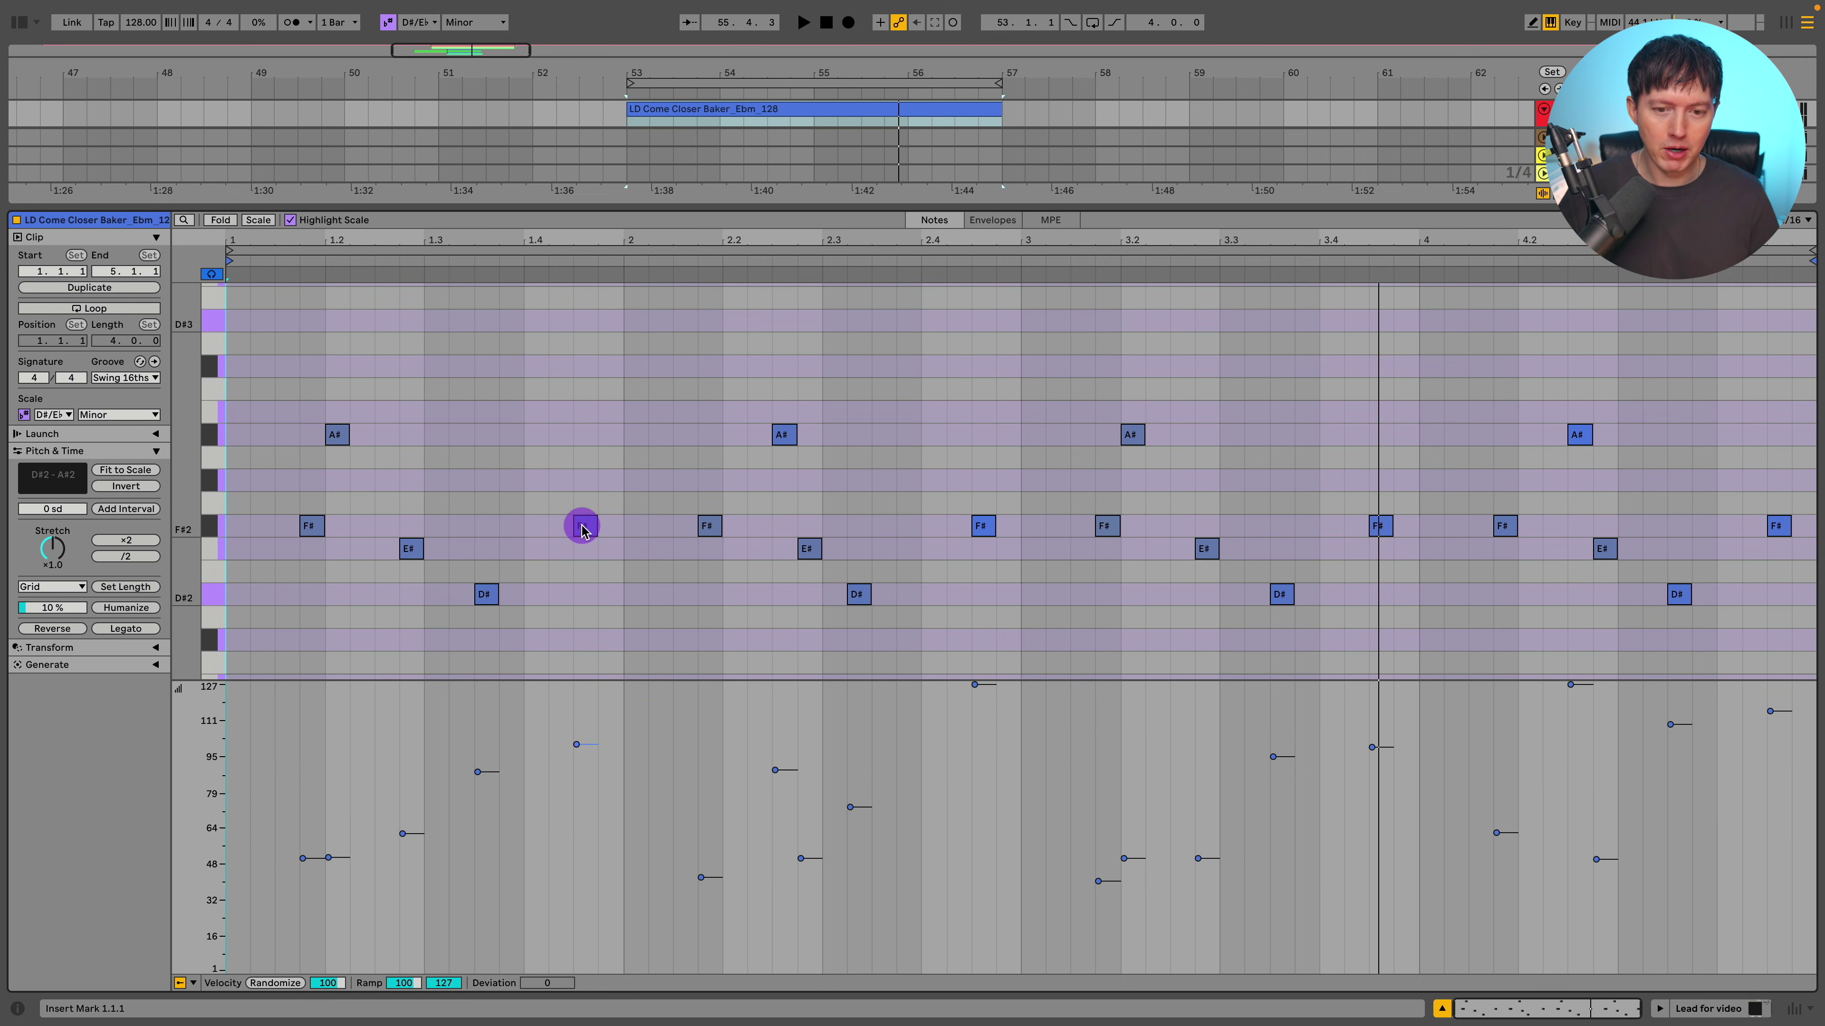
pyautogui.scroll(-1, 973, 620)
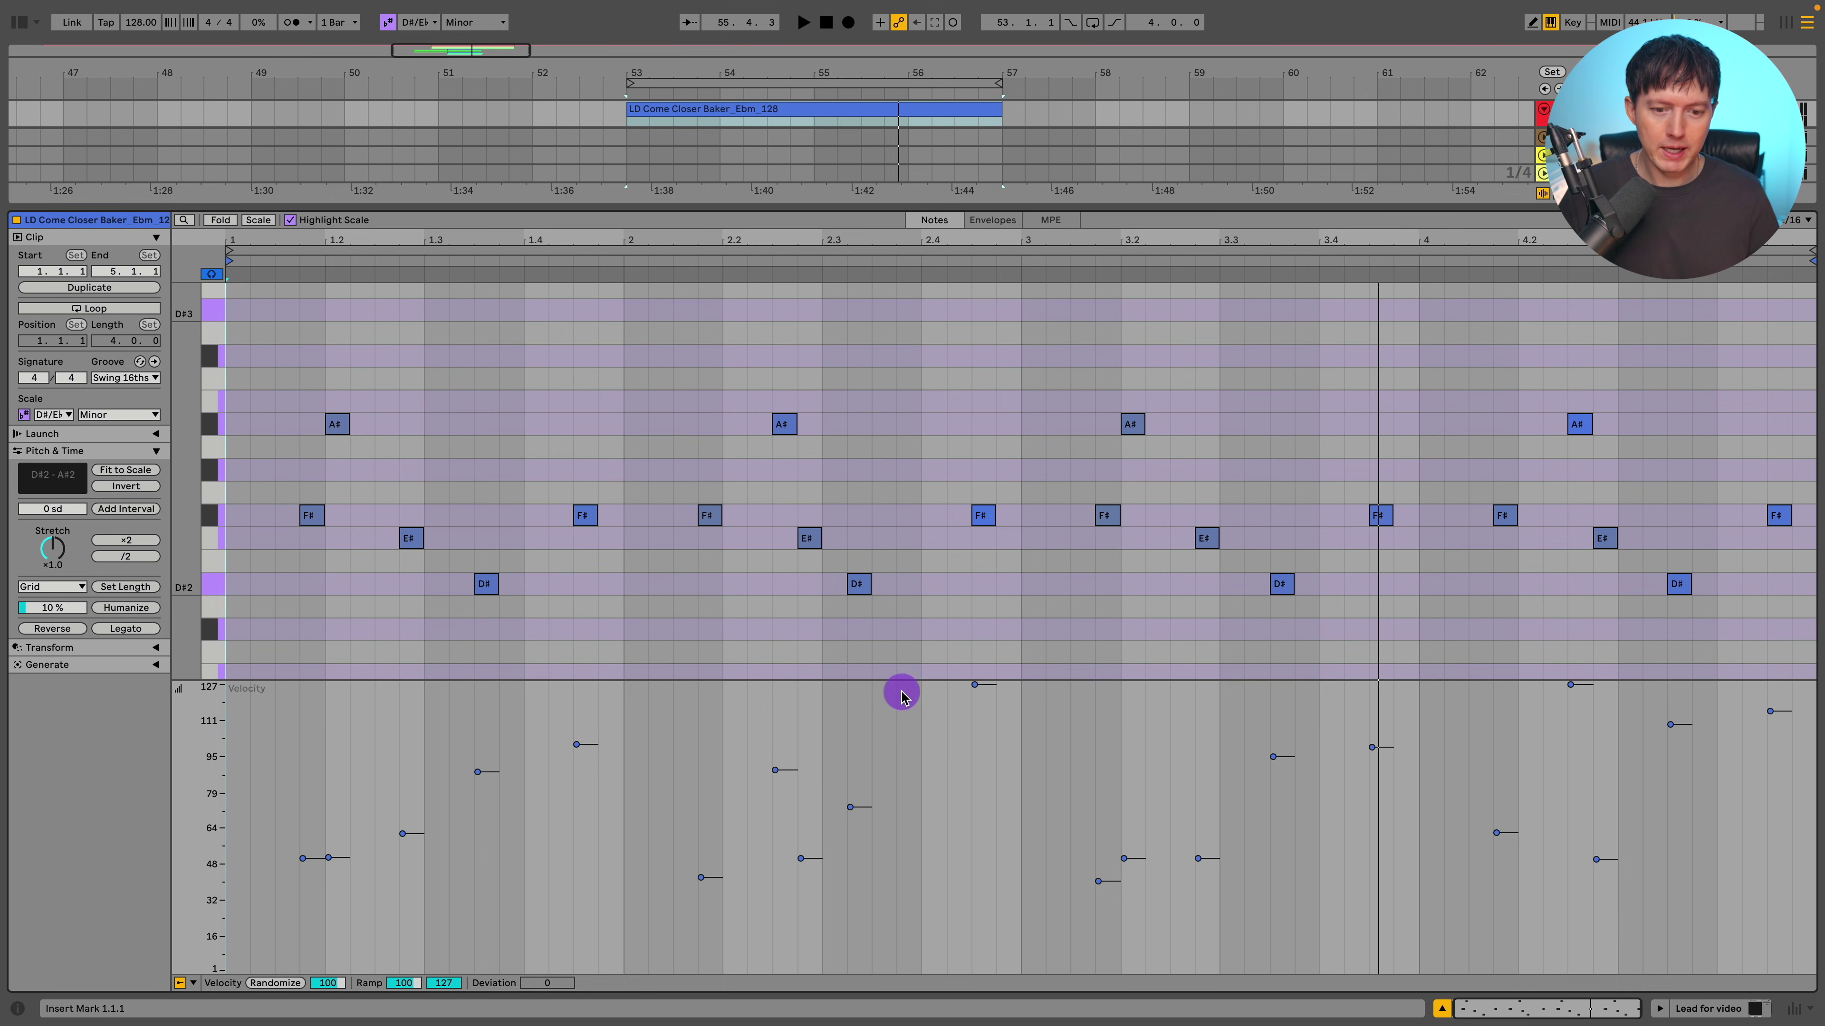
pyautogui.moveTo(906, 679); pyautogui.dragTo(907, 781)
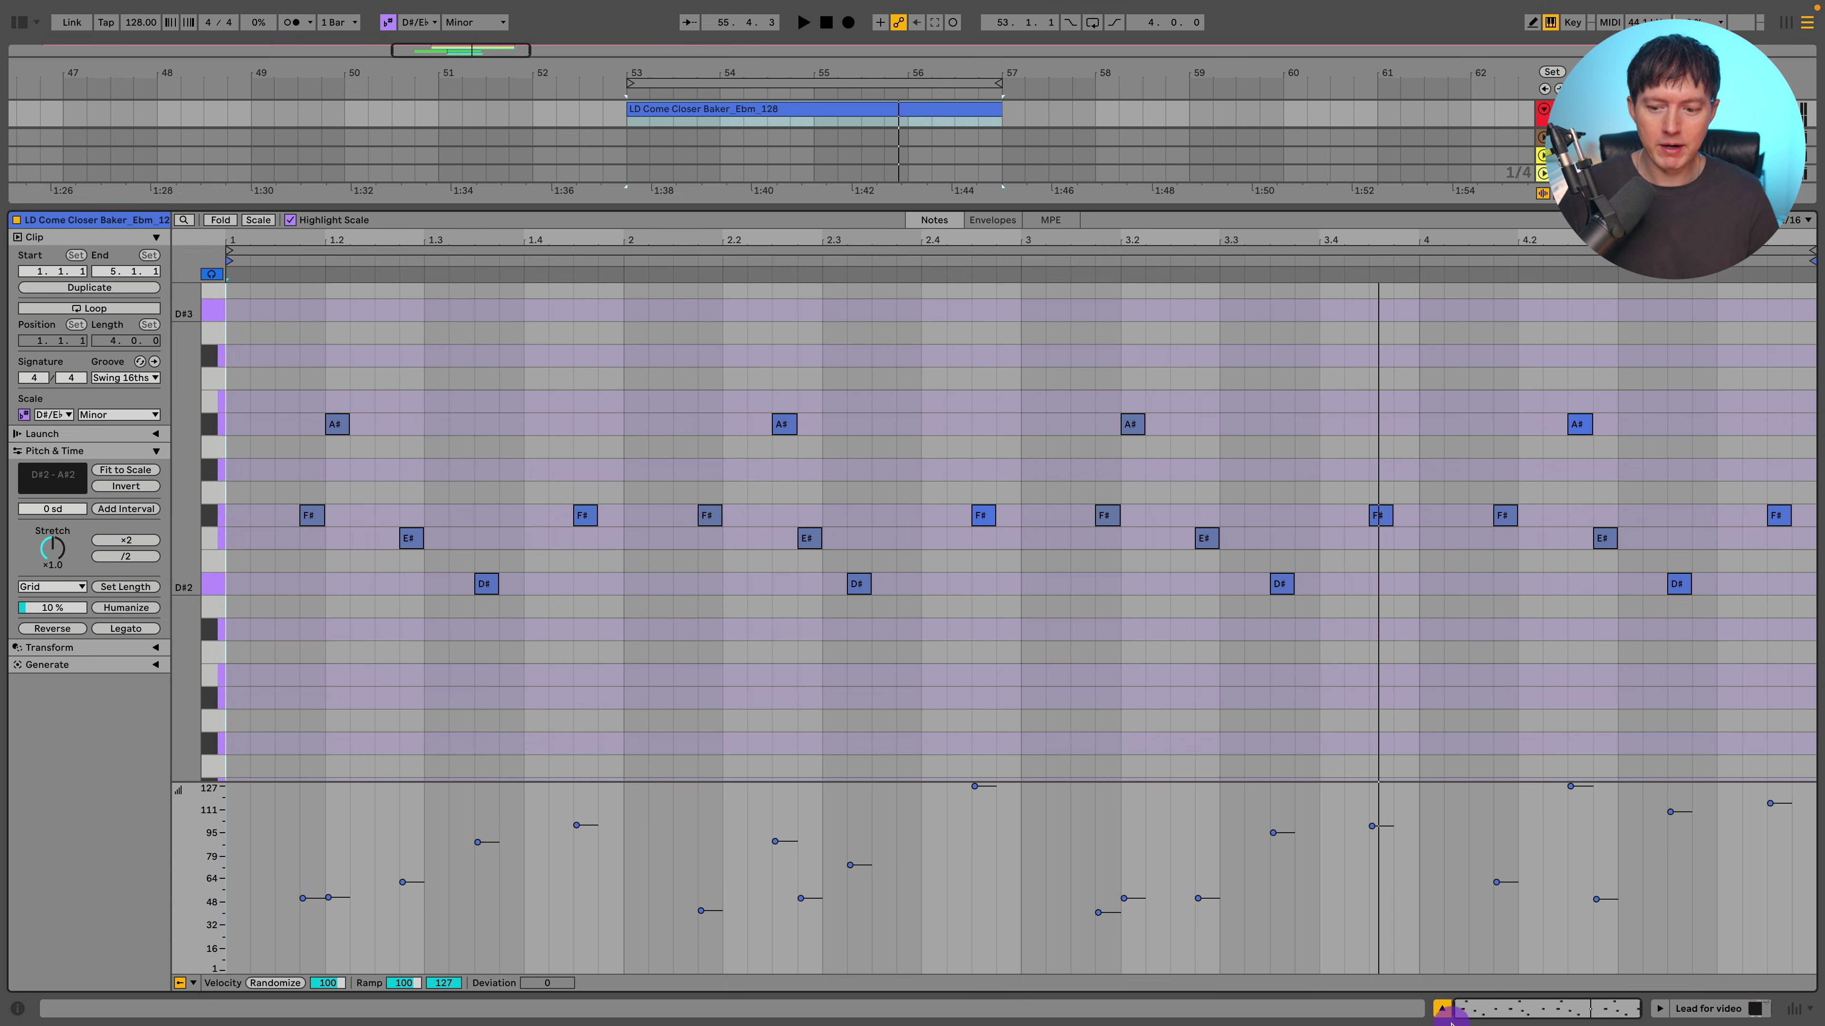
# Reopen Serum 2 on the Lead for video track with envelope 2 shown, turn on Filter 1, and play the filtered lead
pyautogui.click(1443, 1008)
pyautogui.click(1586, 310)
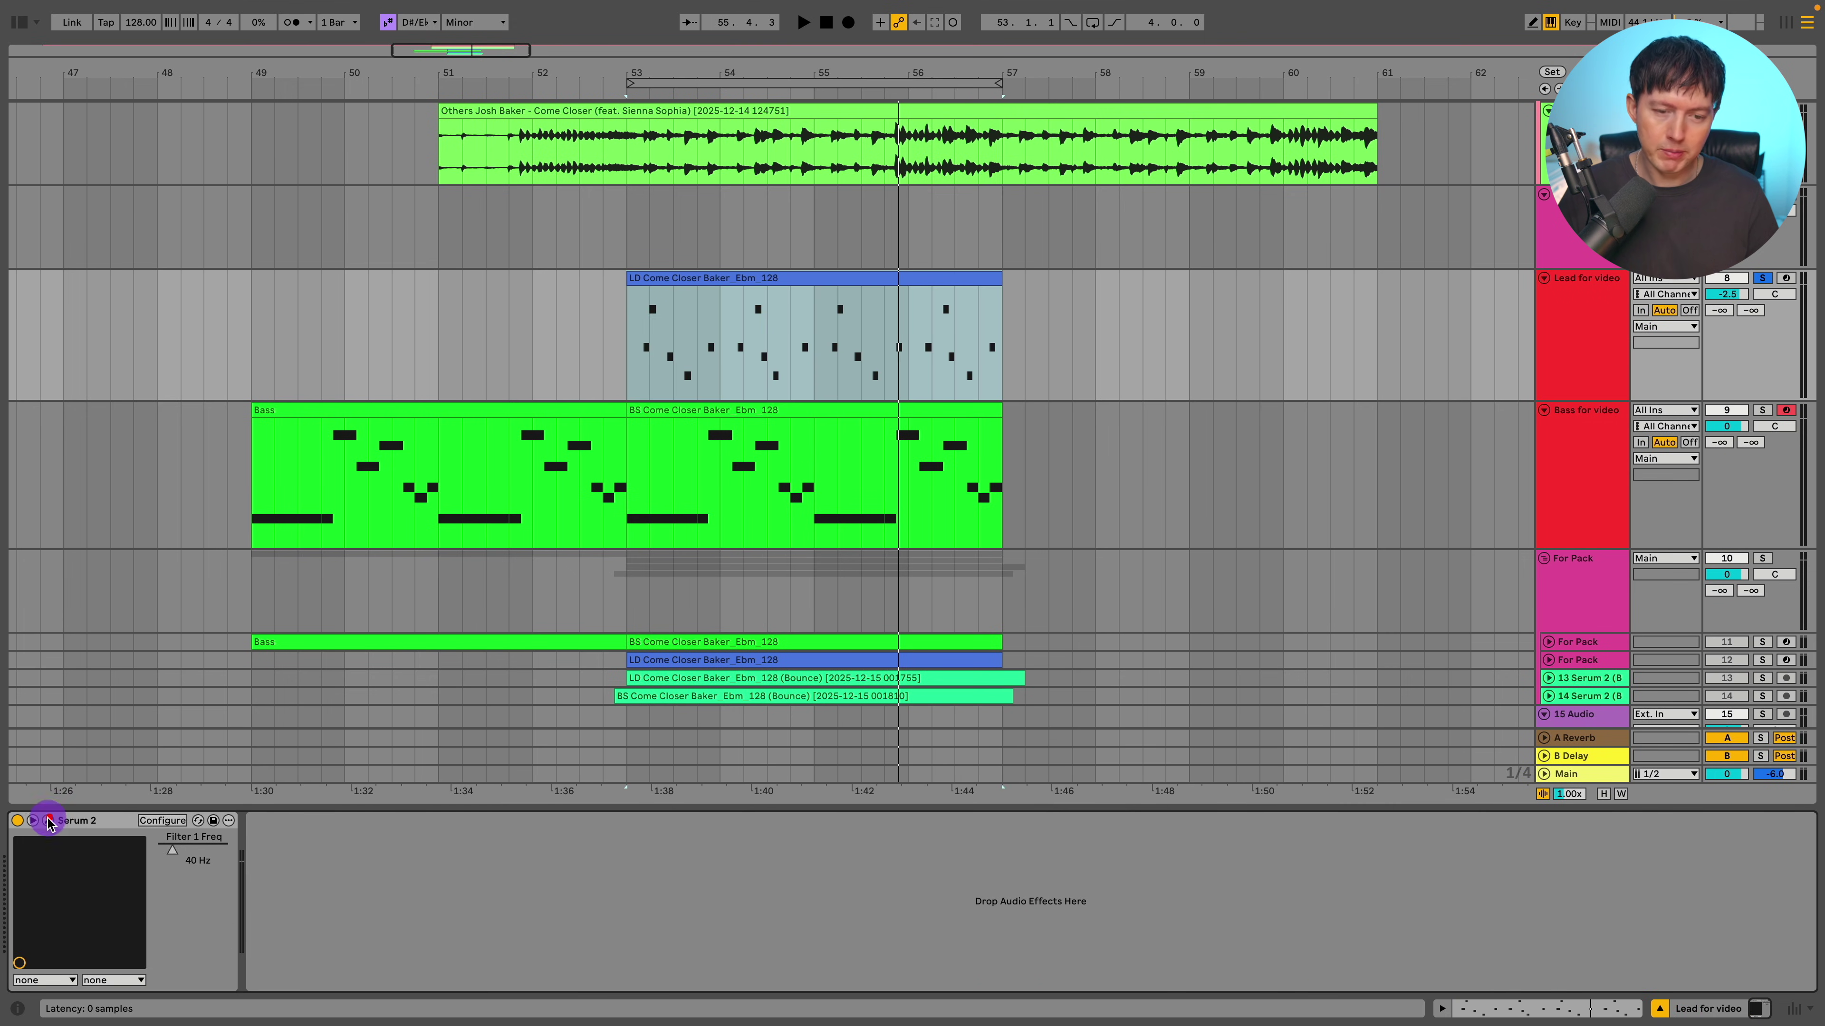
pyautogui.click(48, 820)
pyautogui.click(550, 529)
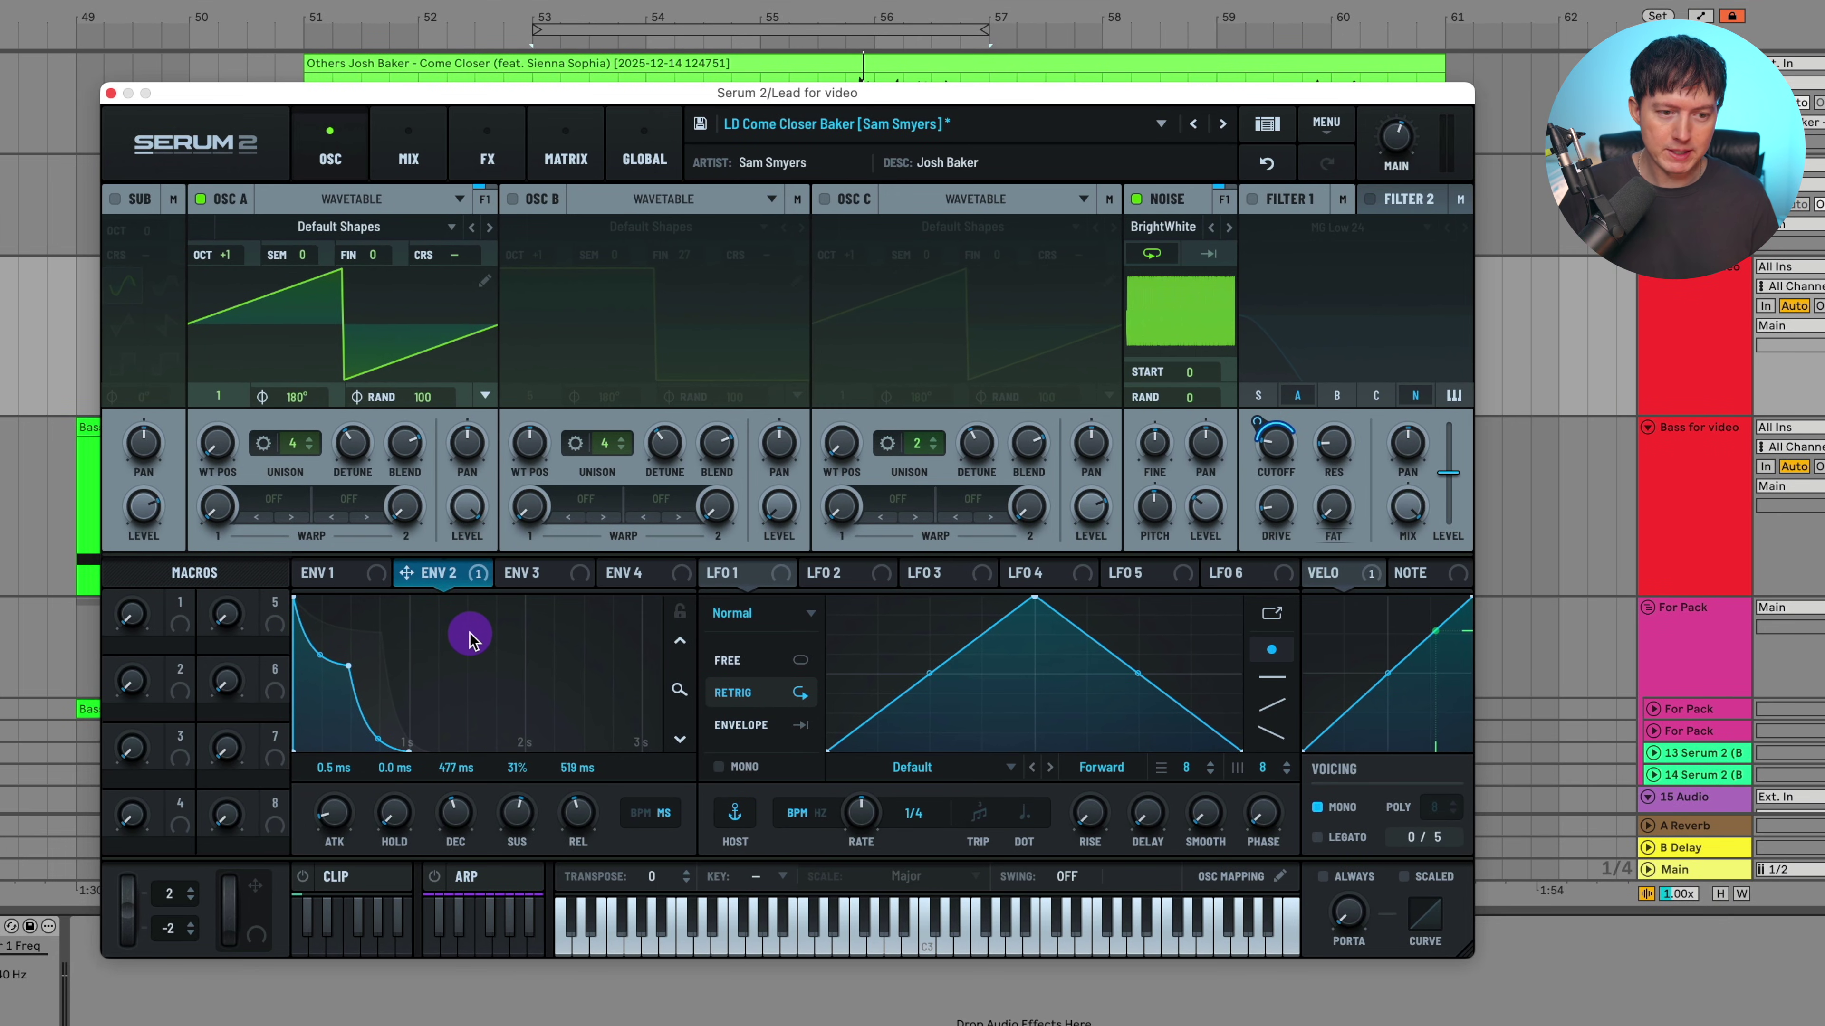
pyautogui.click(1258, 202)
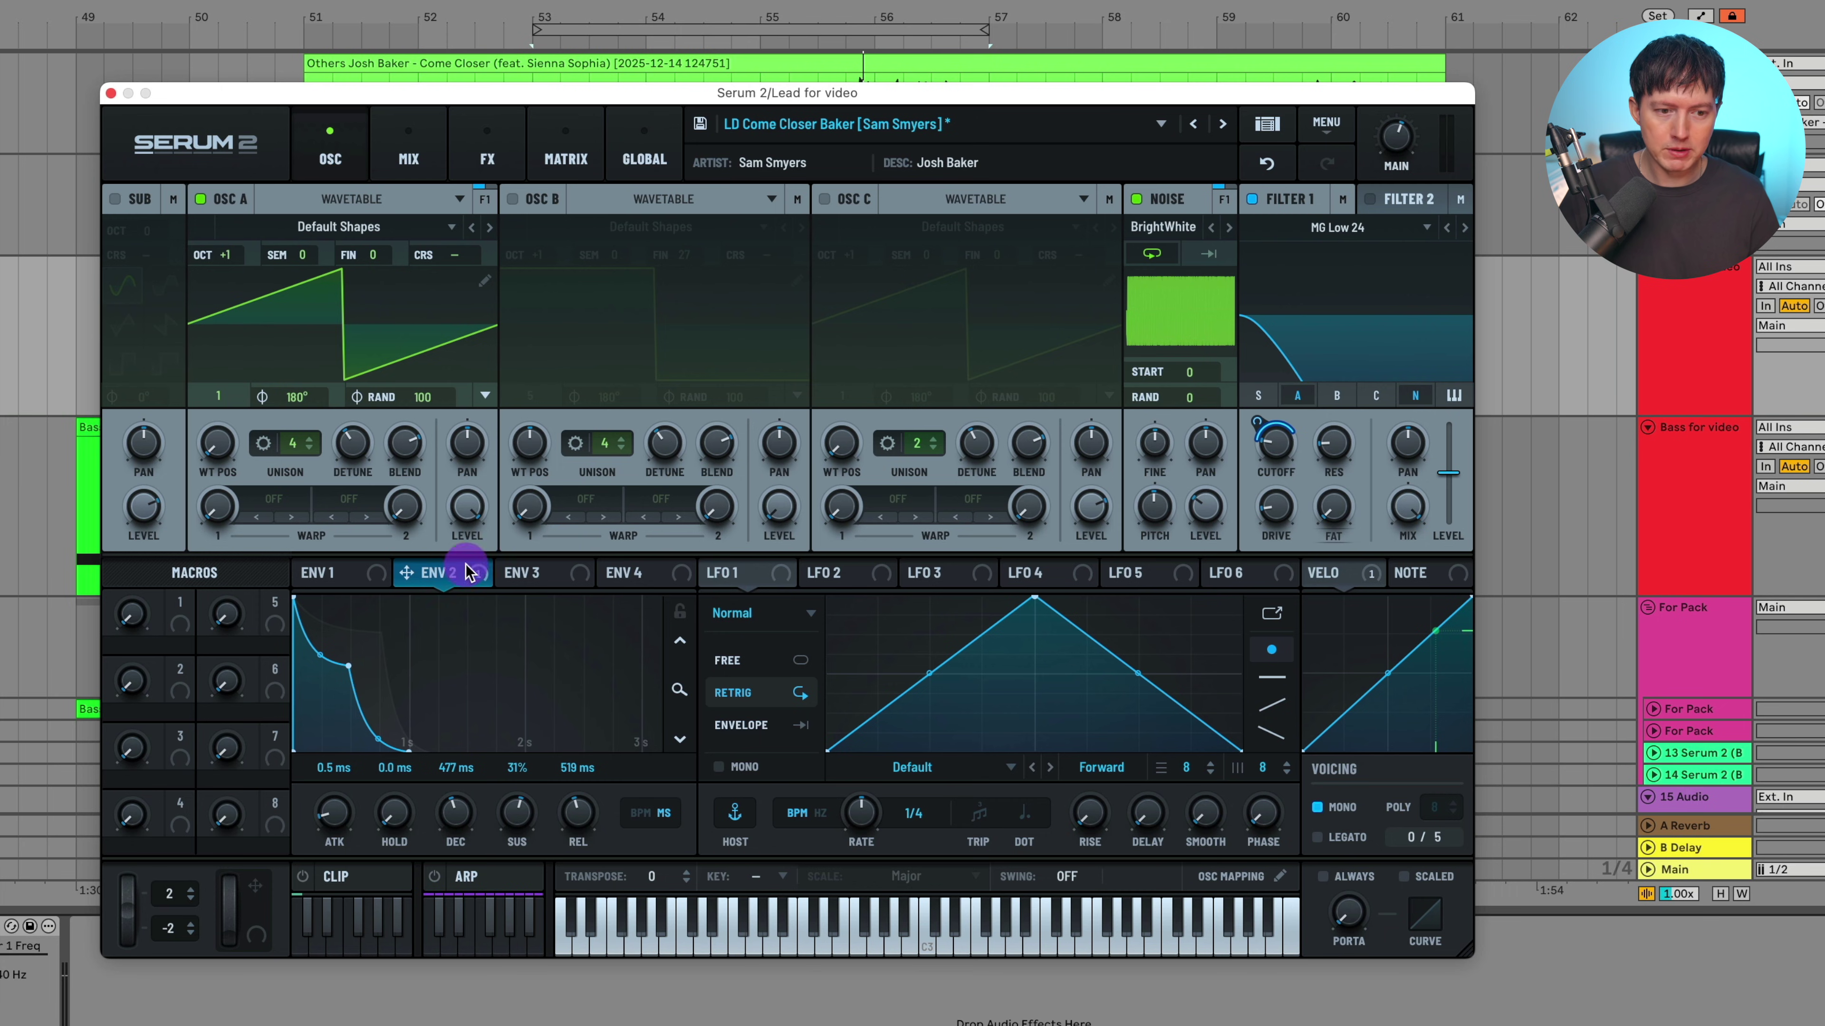
pyautogui.moveTo(465, 573); pyautogui.dragTo(1419, 397)
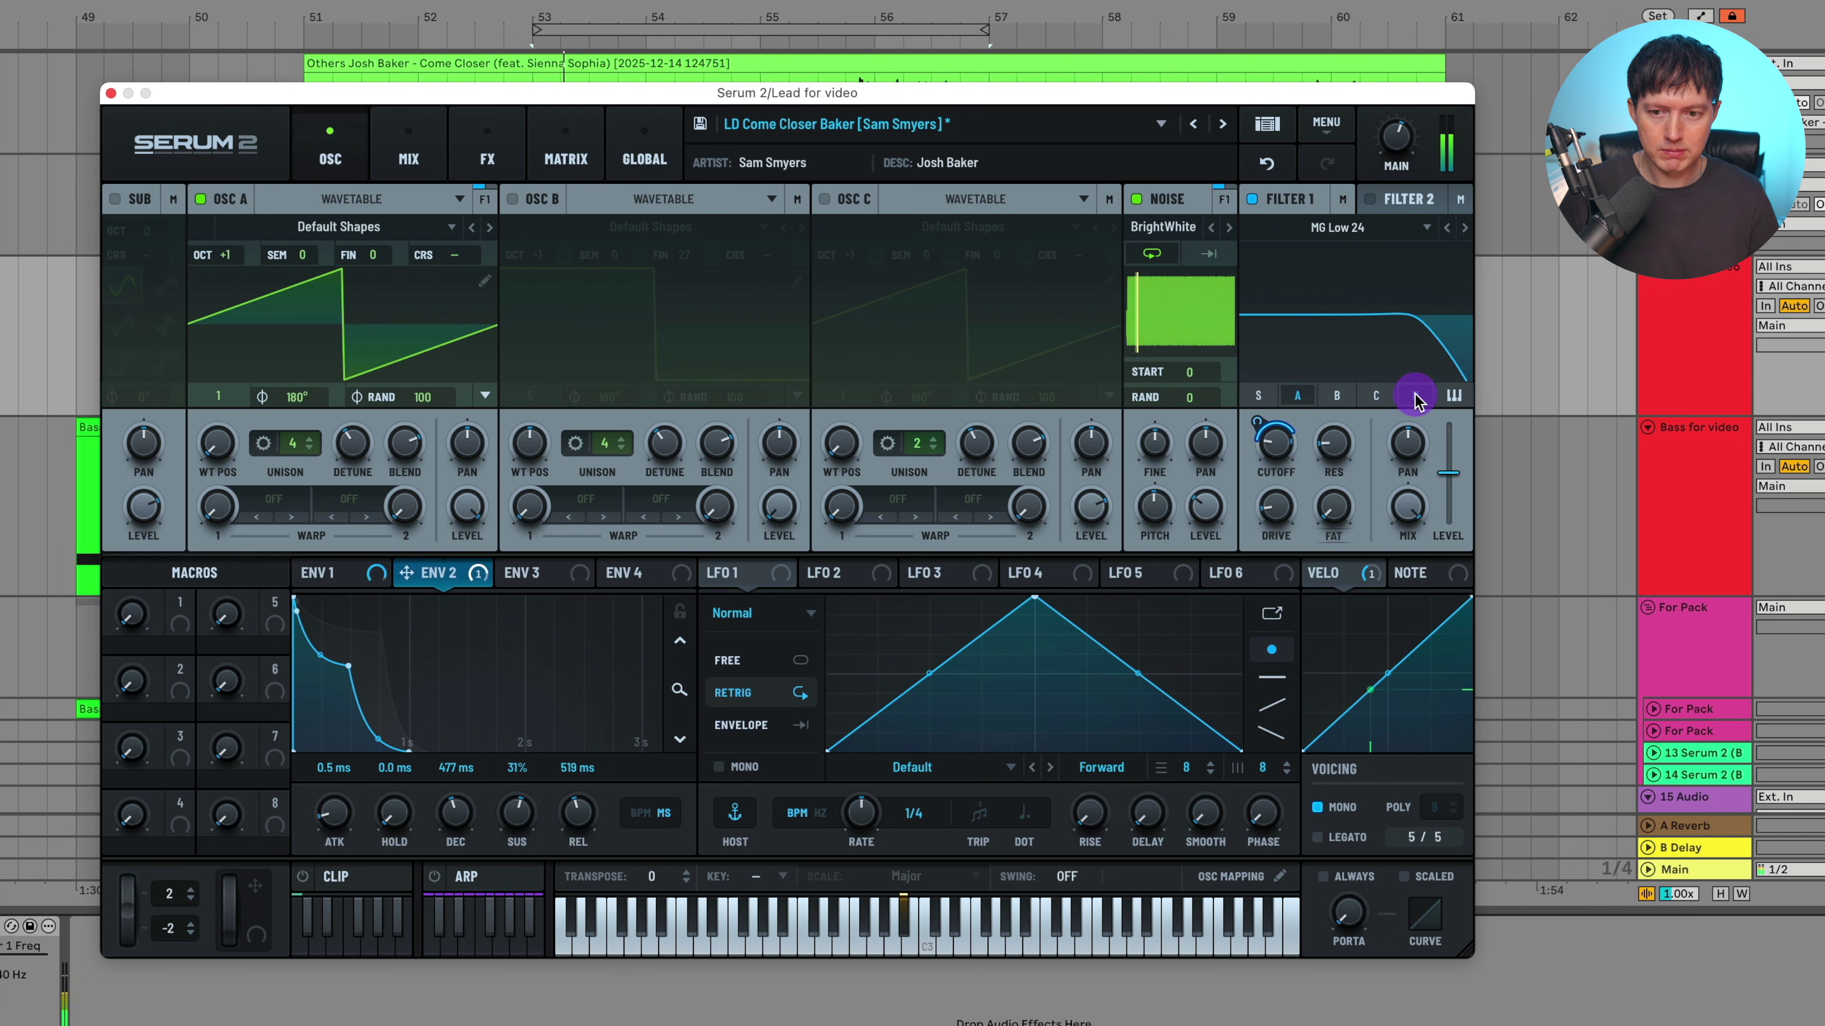
pyautogui.click(1415, 397)
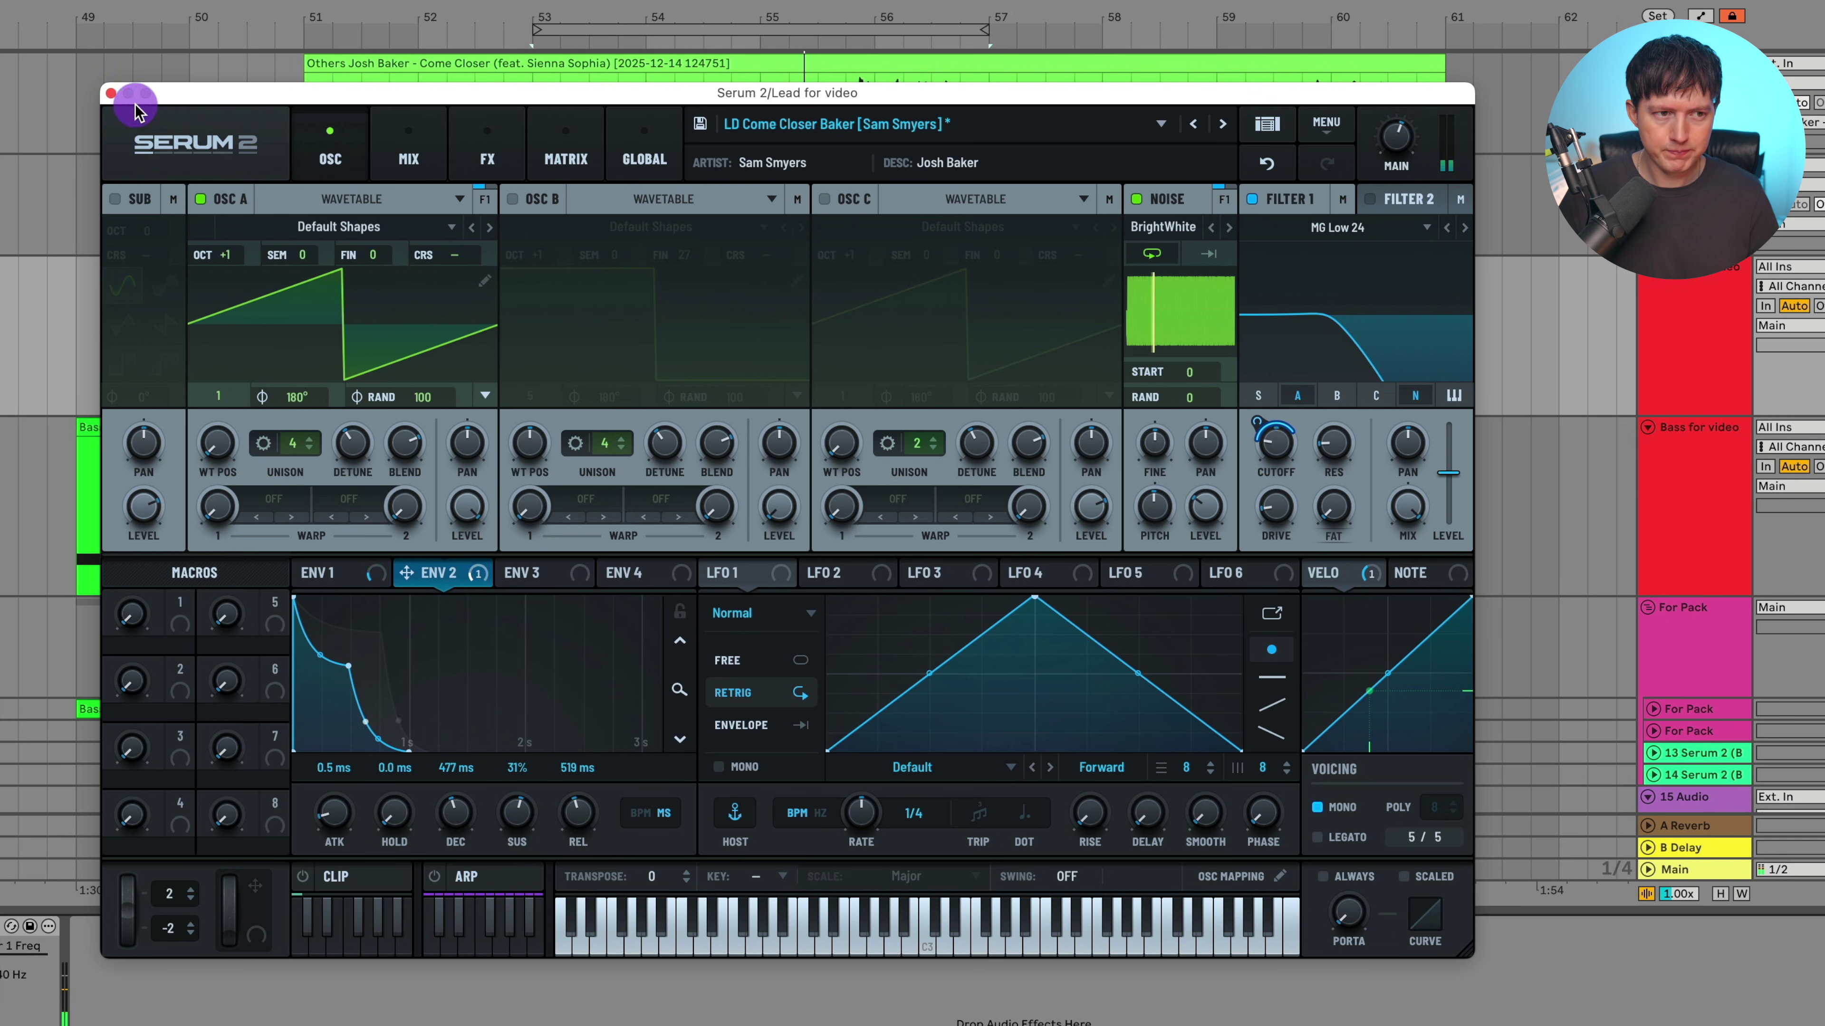
# Close the lead synth, play the lead clip while viewing its notes and velocities, and return to the arrangement
pyautogui.click(110, 94)
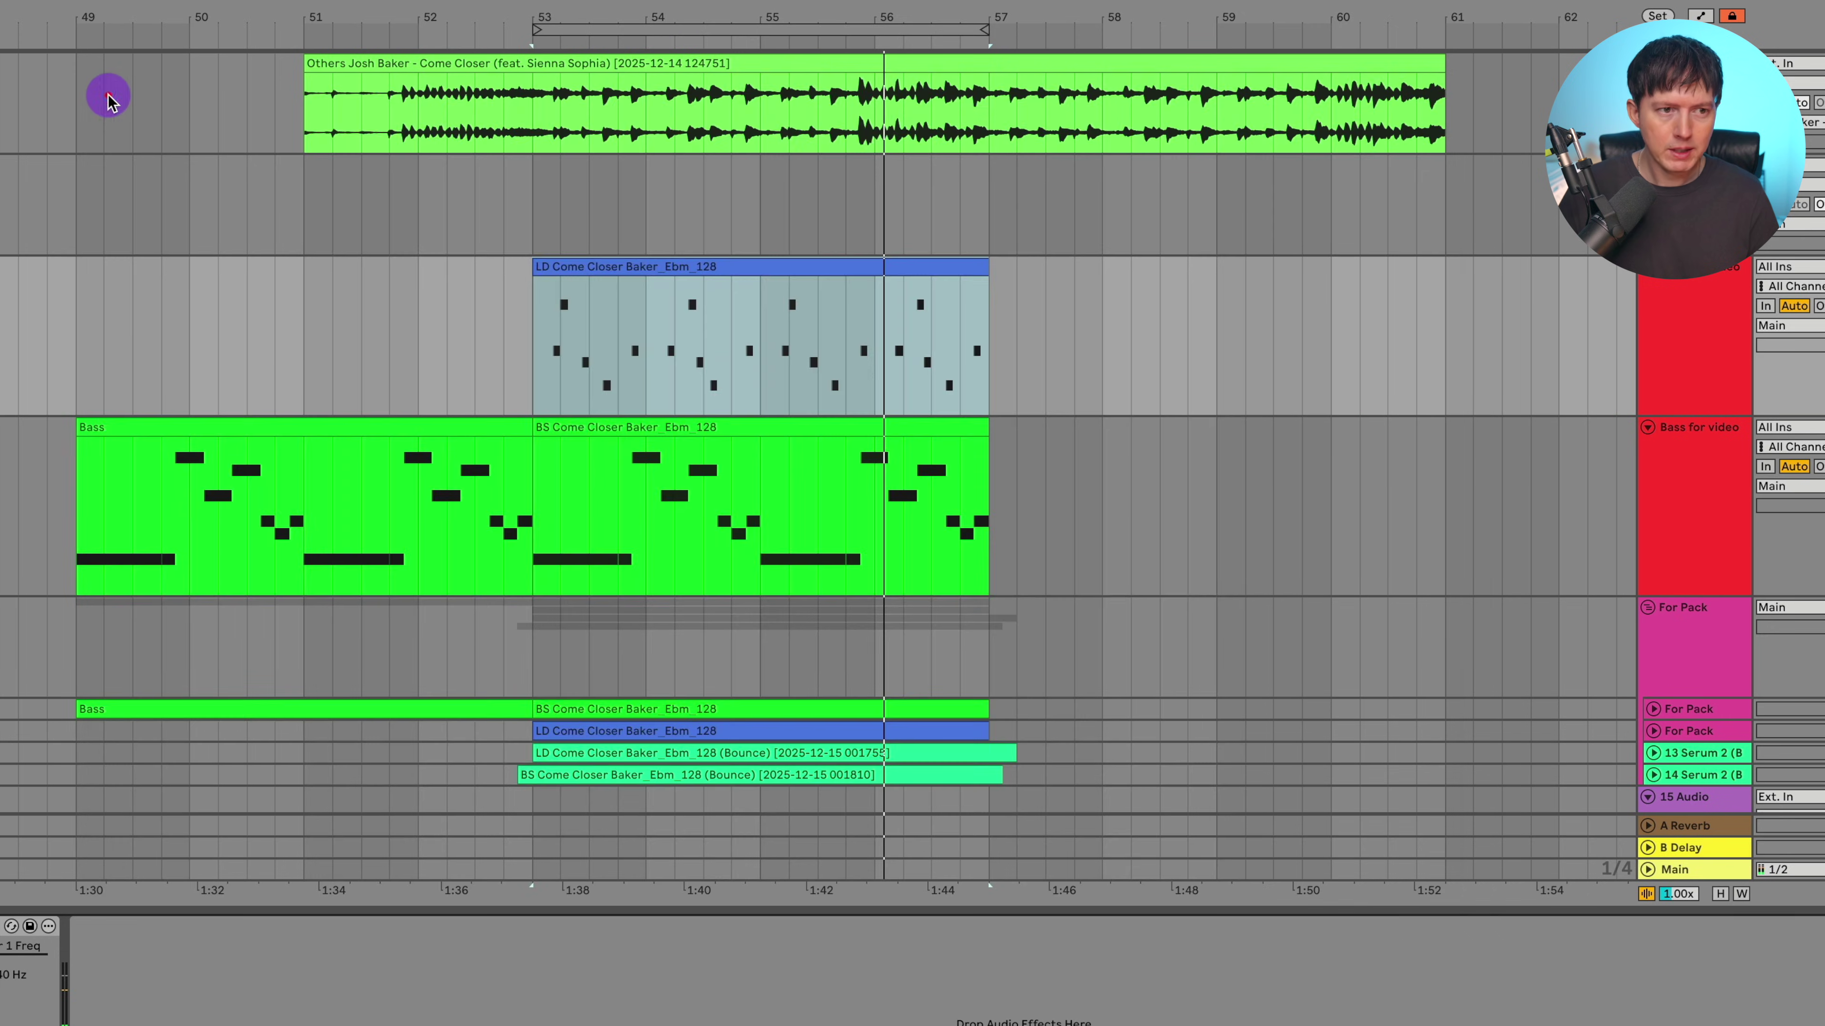
pyautogui.doubleClick(786, 268)
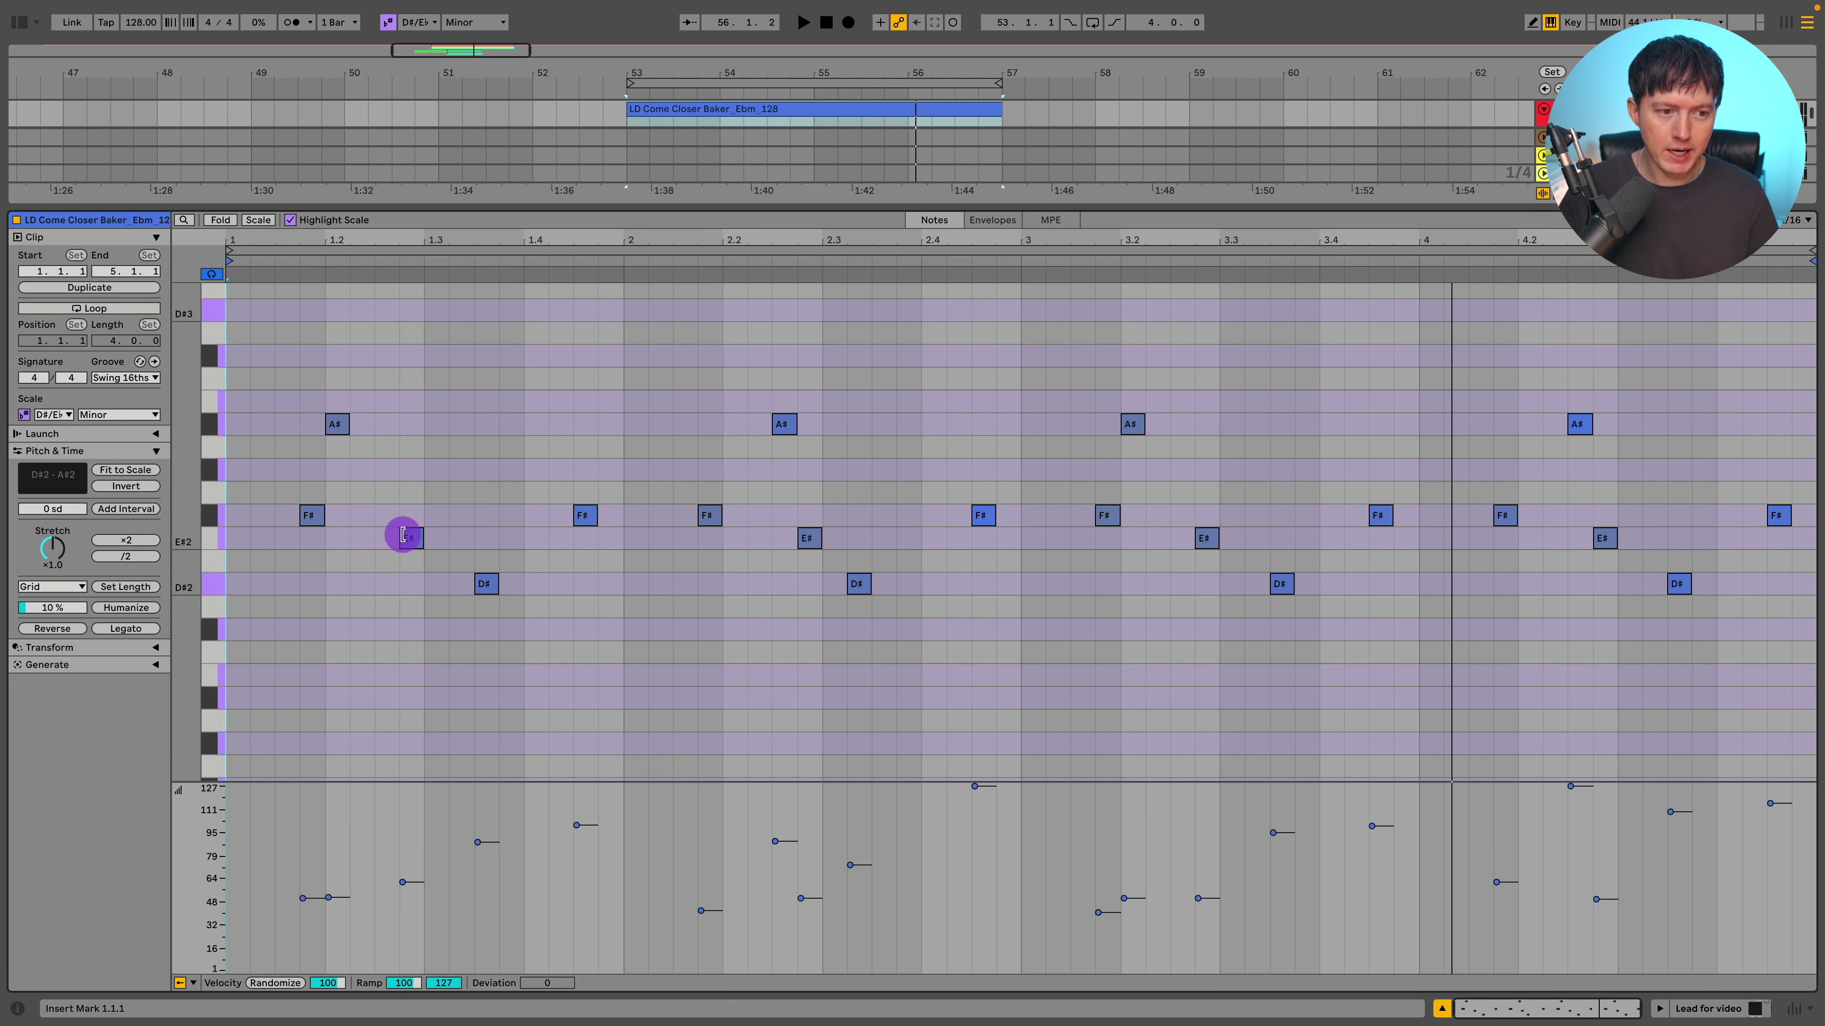
pyautogui.press('space')
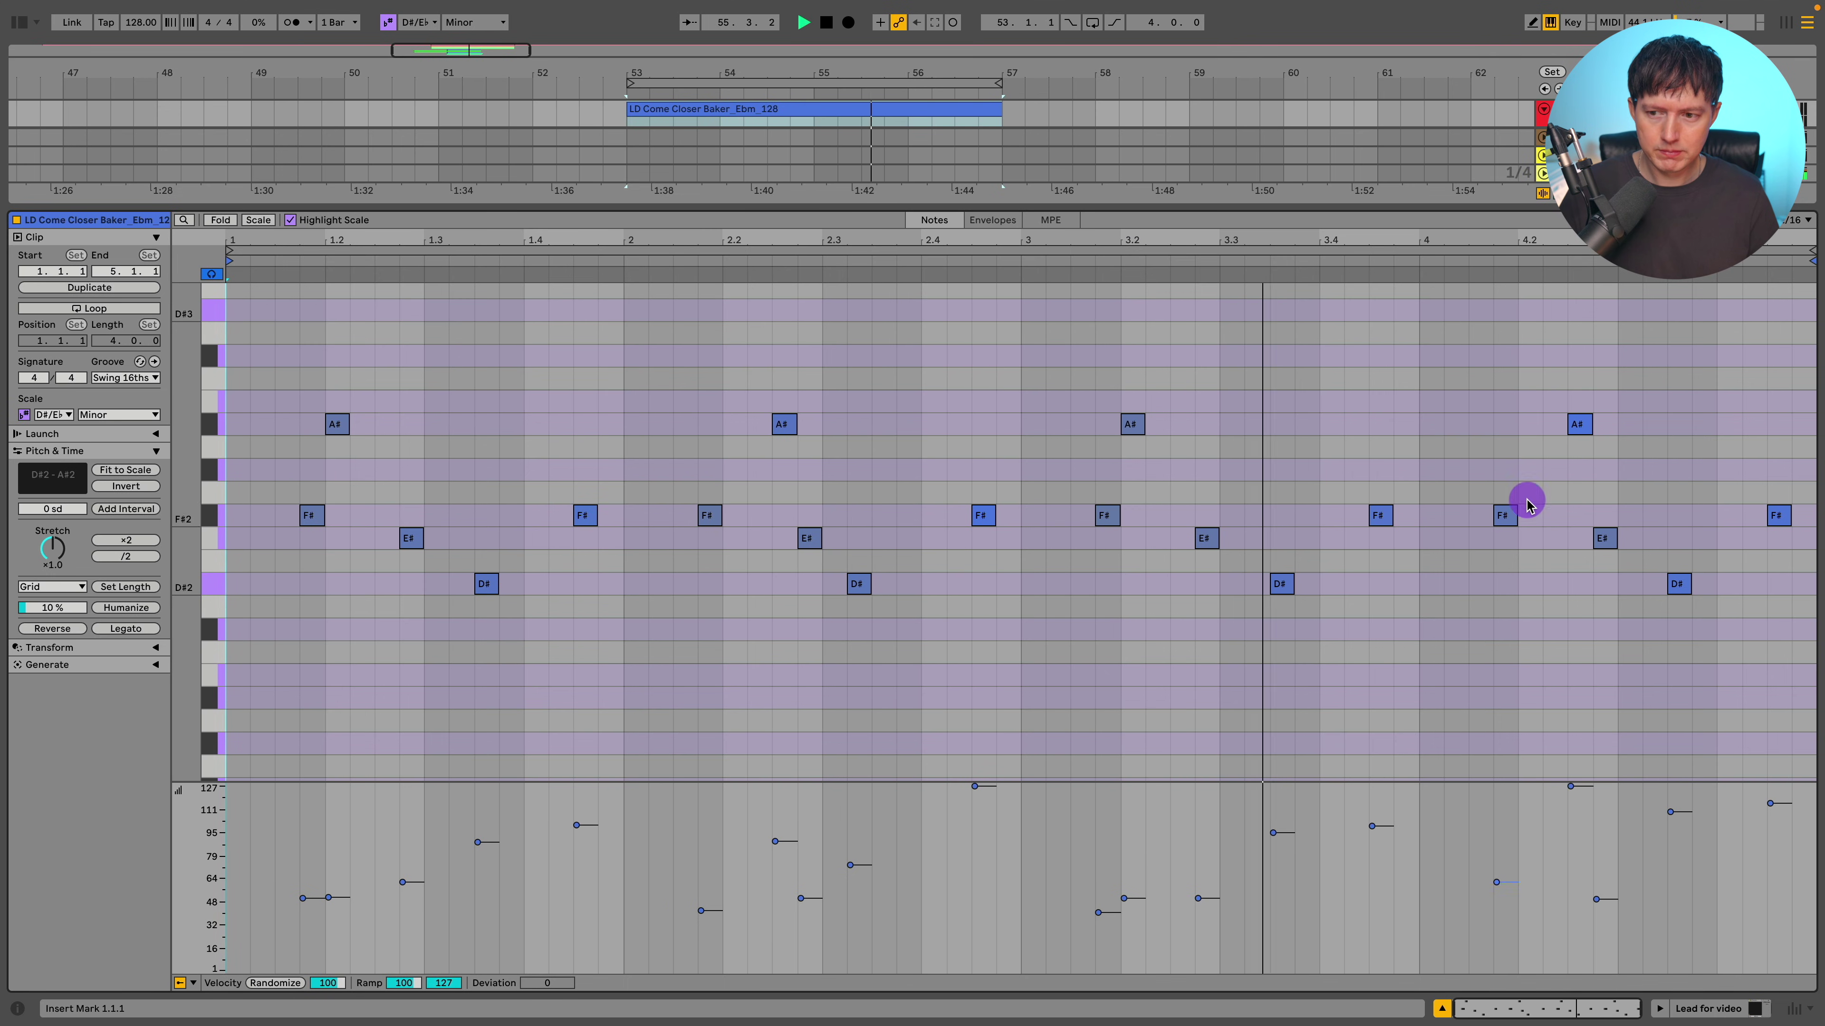
pyautogui.click(1441, 1008)
pyautogui.press('space')
# Reopen the lead's Serum 2 effects page, re-enable the equalizer and compressor, and play the lead
pyautogui.click(1637, 373)
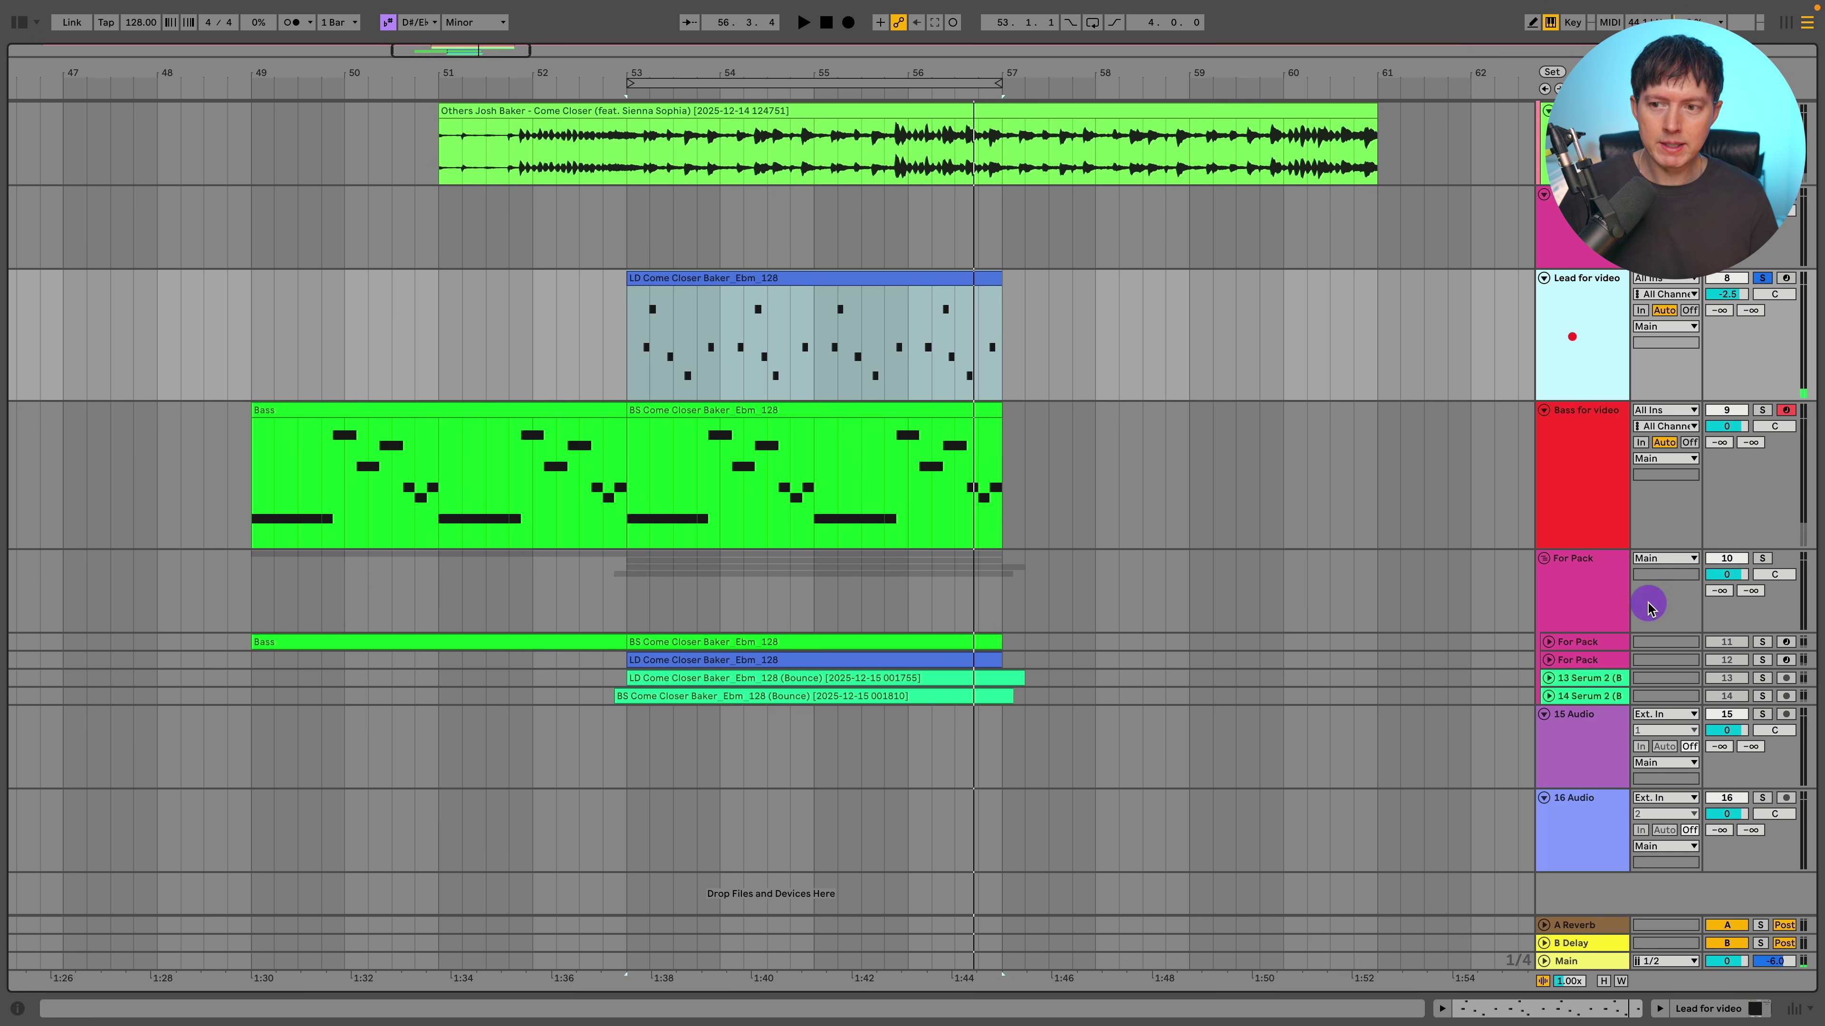
pyautogui.doubleClick(1572, 336)
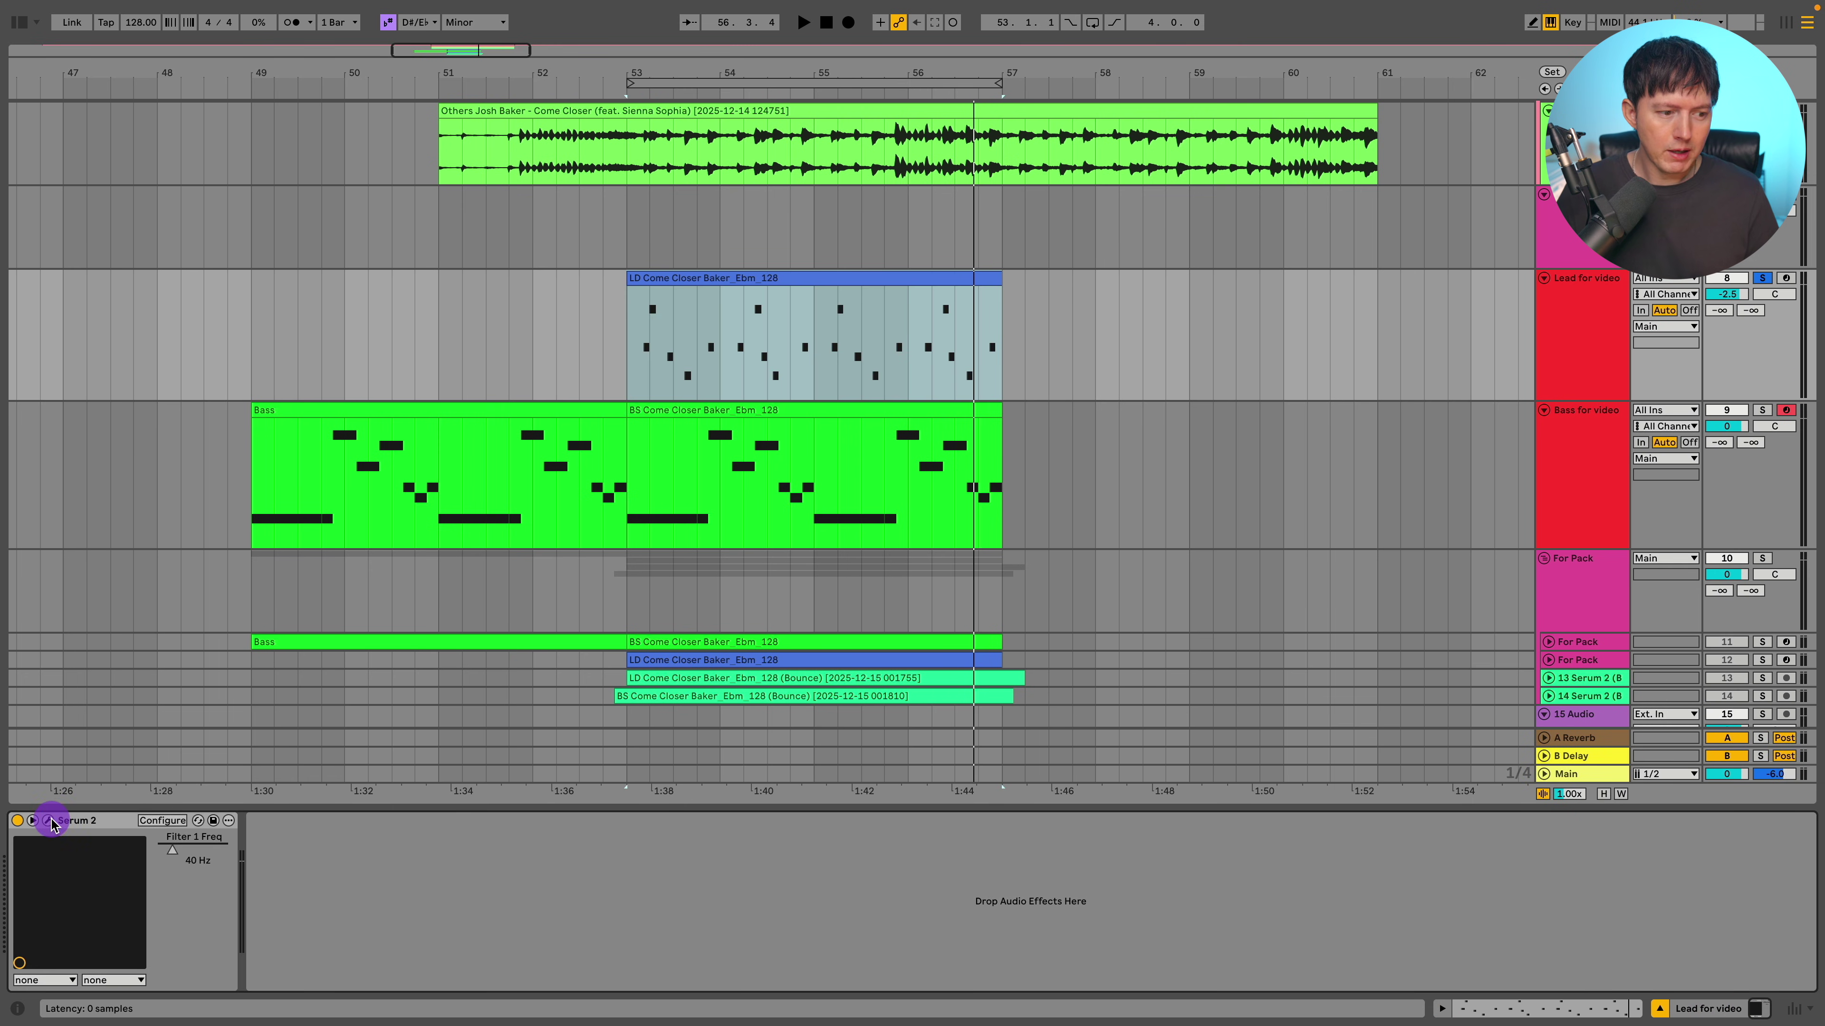
pyautogui.click(49, 820)
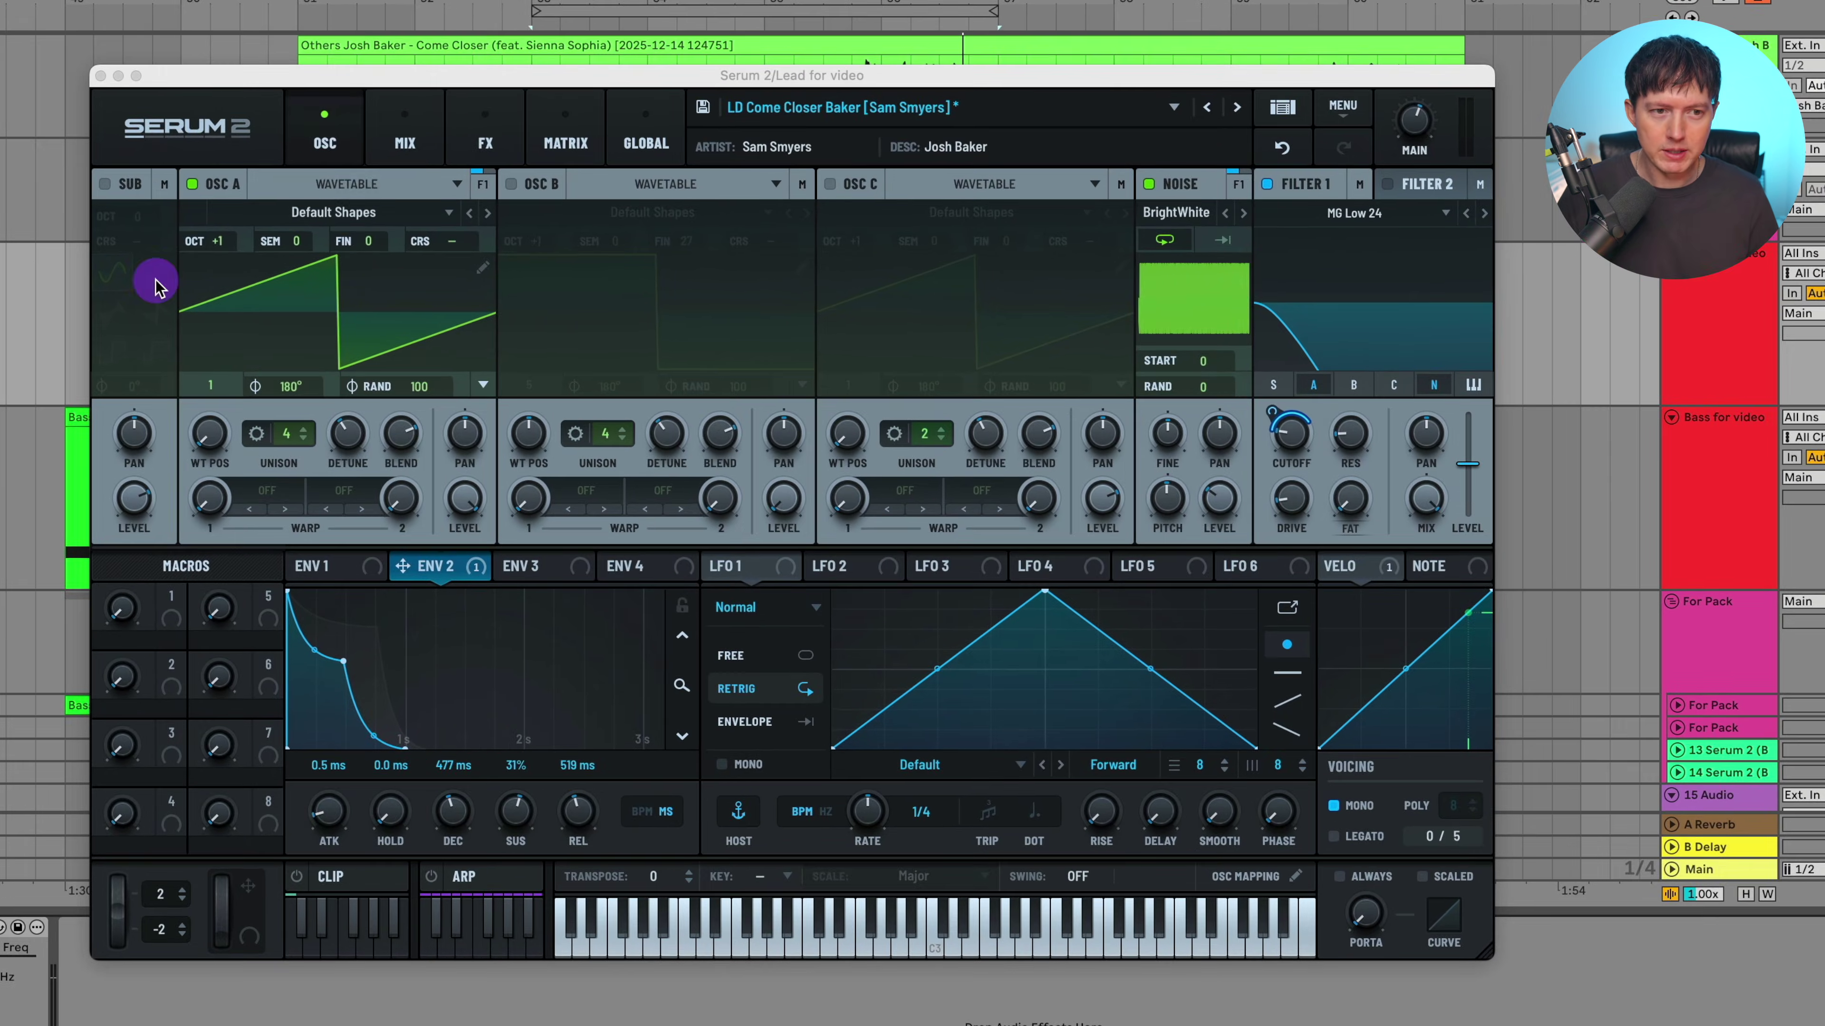
pyautogui.click(403, 157)
pyautogui.click(464, 147)
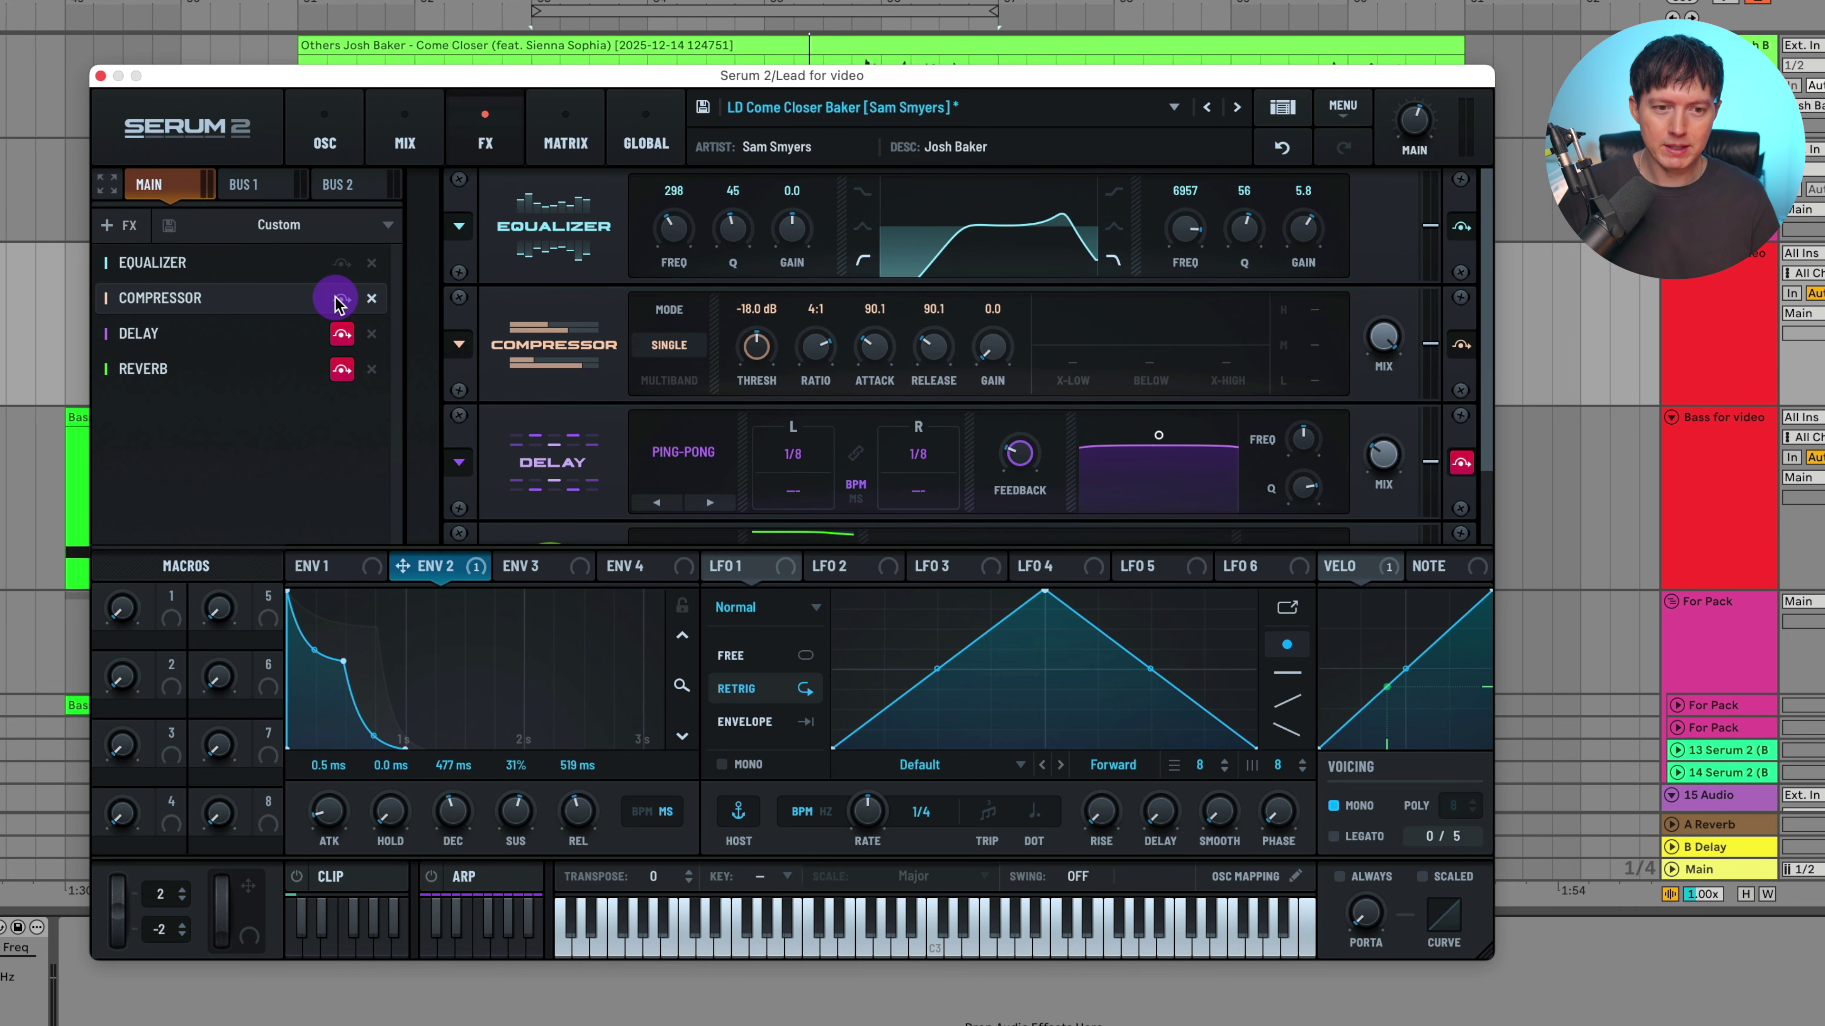
pyautogui.click(510, 348)
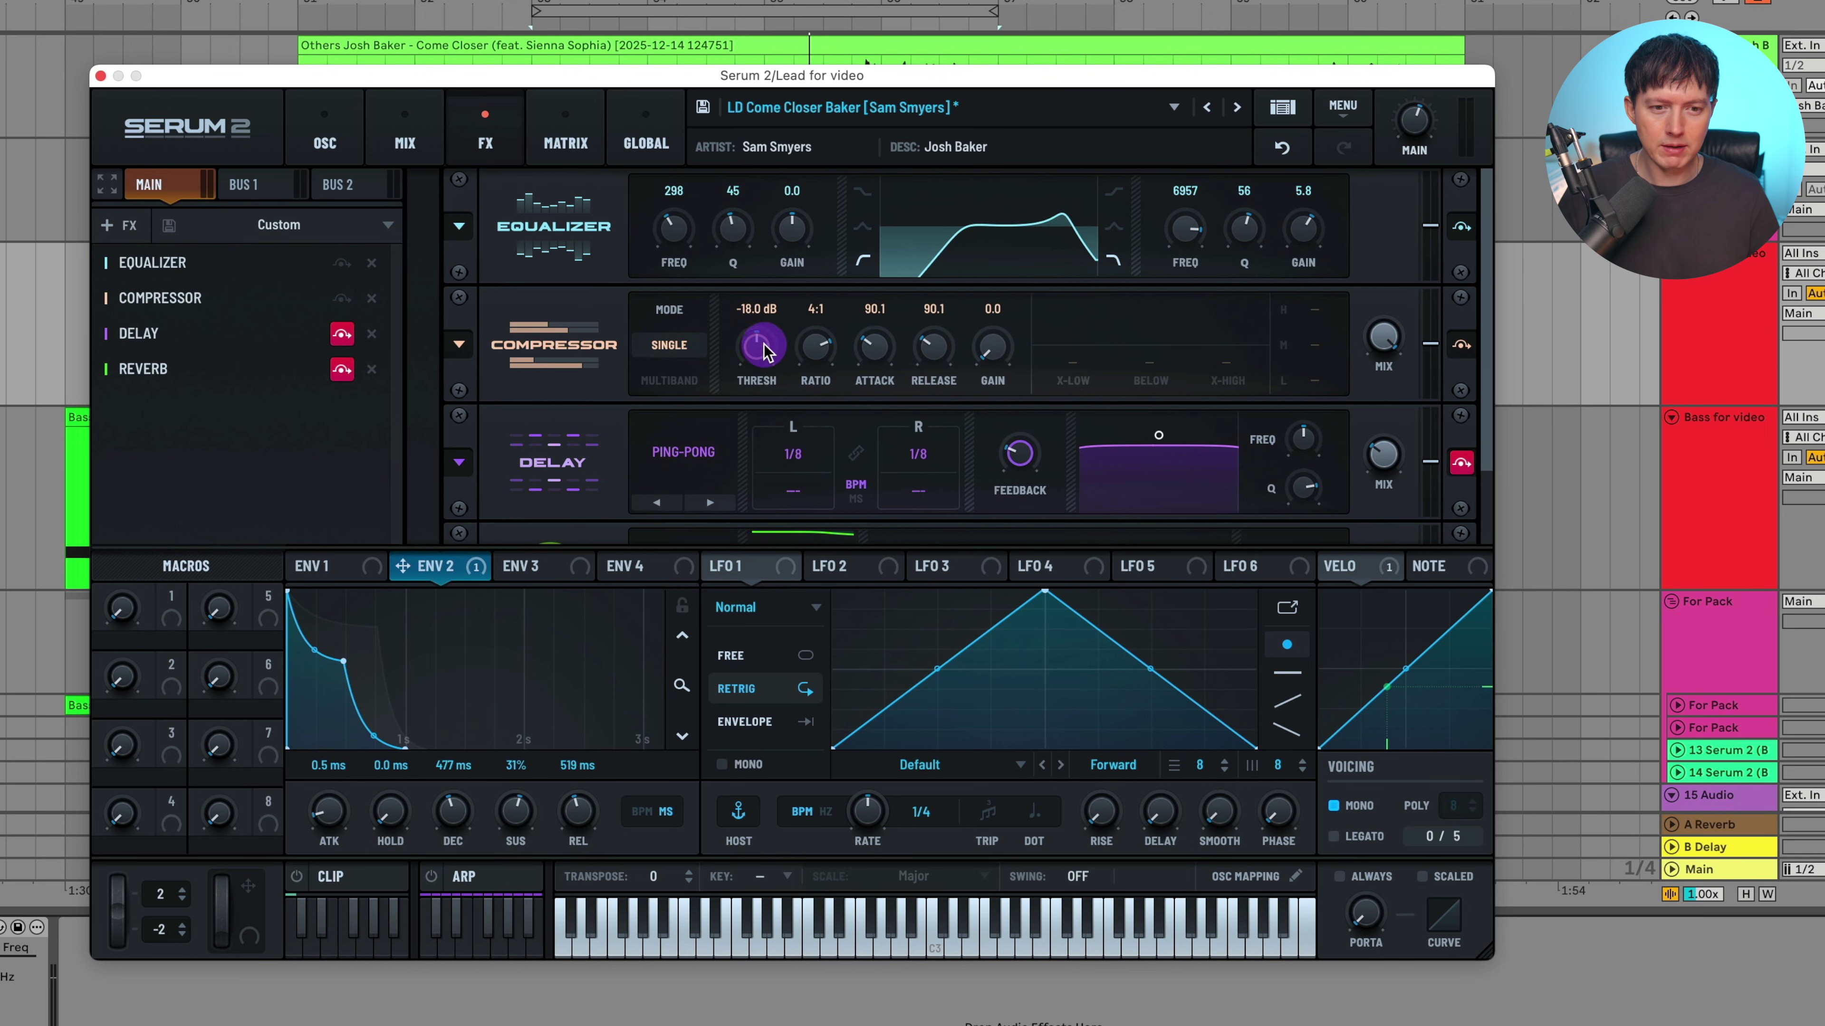
pyautogui.press('space')
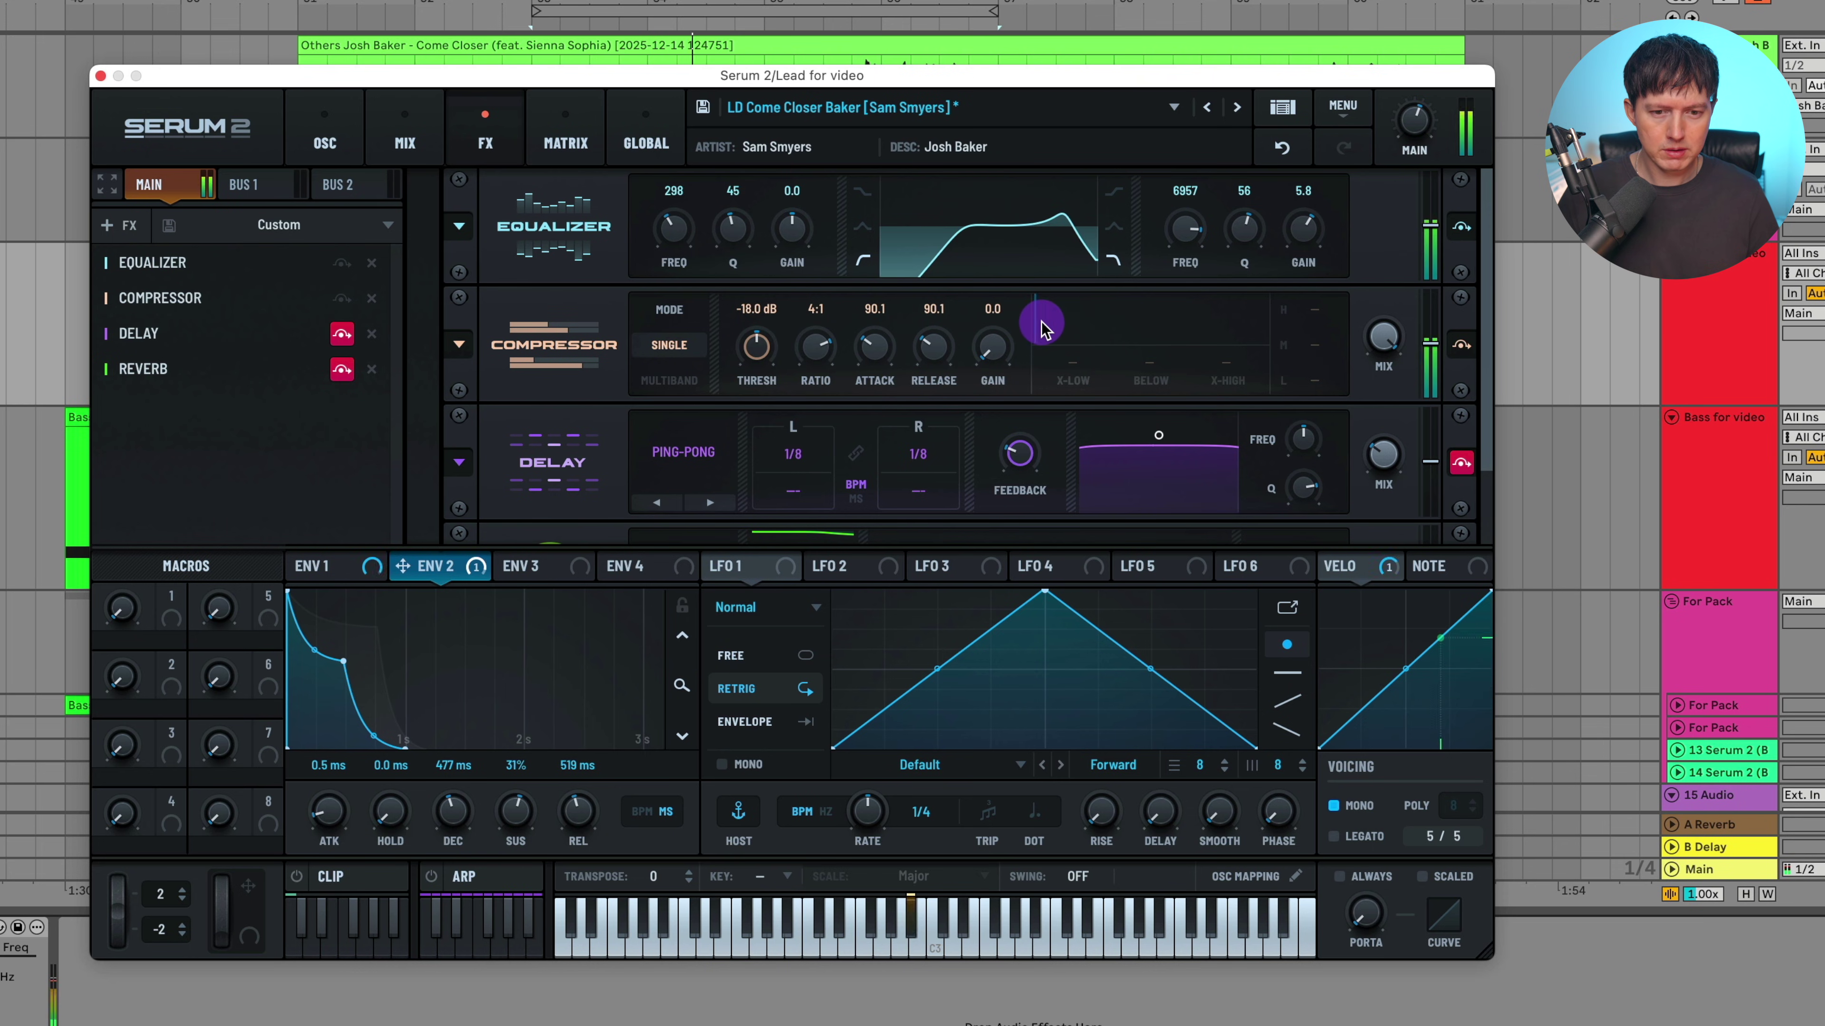
# Re-enable the lead's ping-pong delay and hall reverb, listening to each one during playback
pyautogui.click(339, 334)
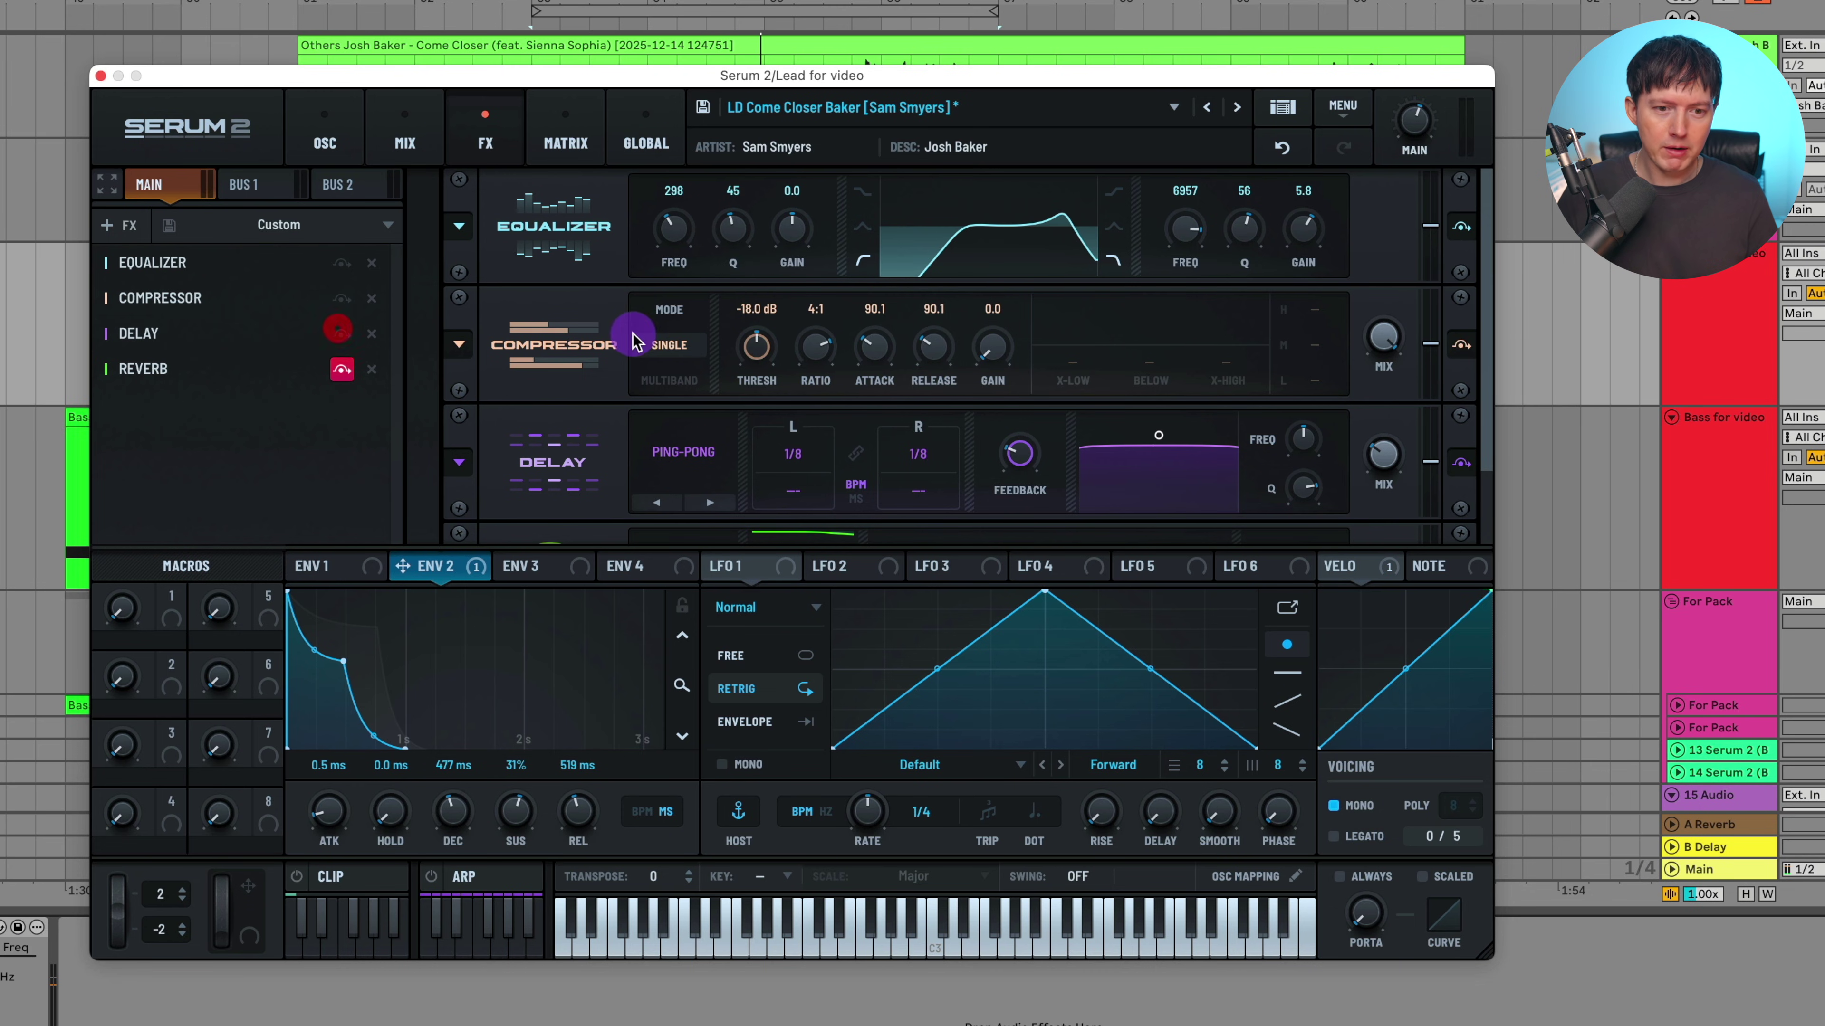
pyautogui.scroll(-2, 604, 352)
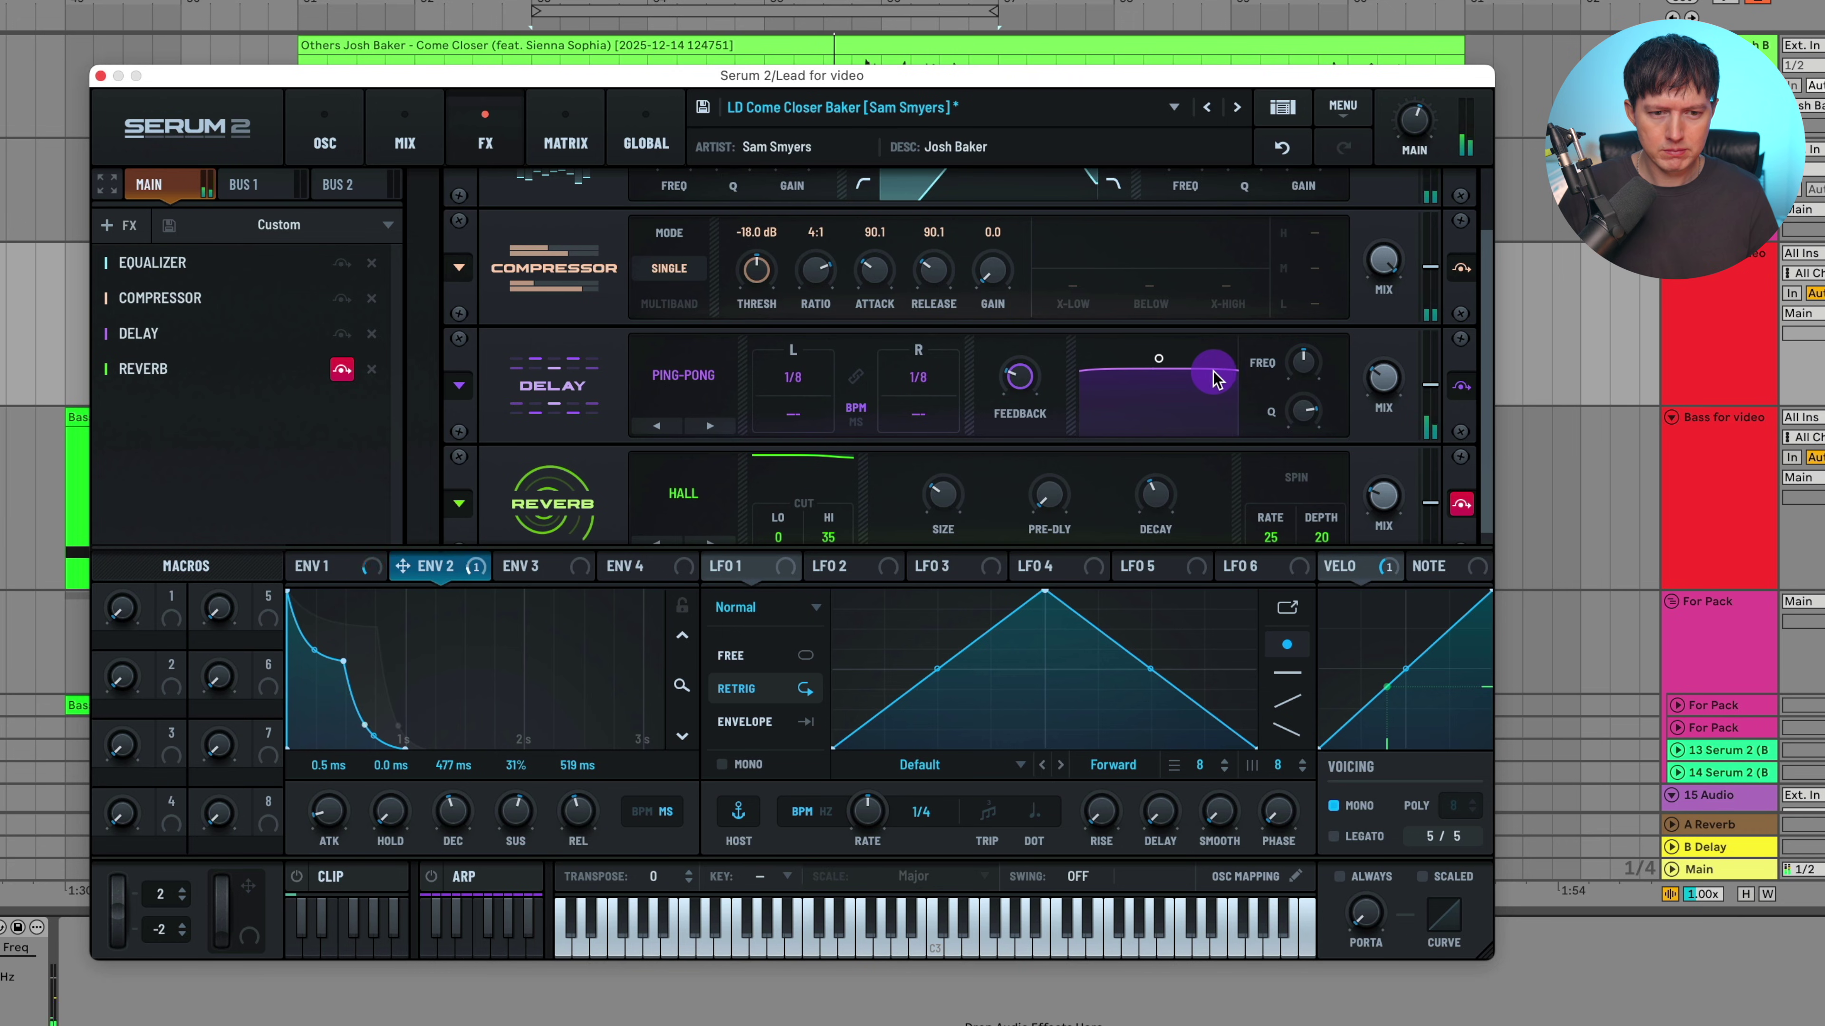
pyautogui.scroll(-1, 550, 360)
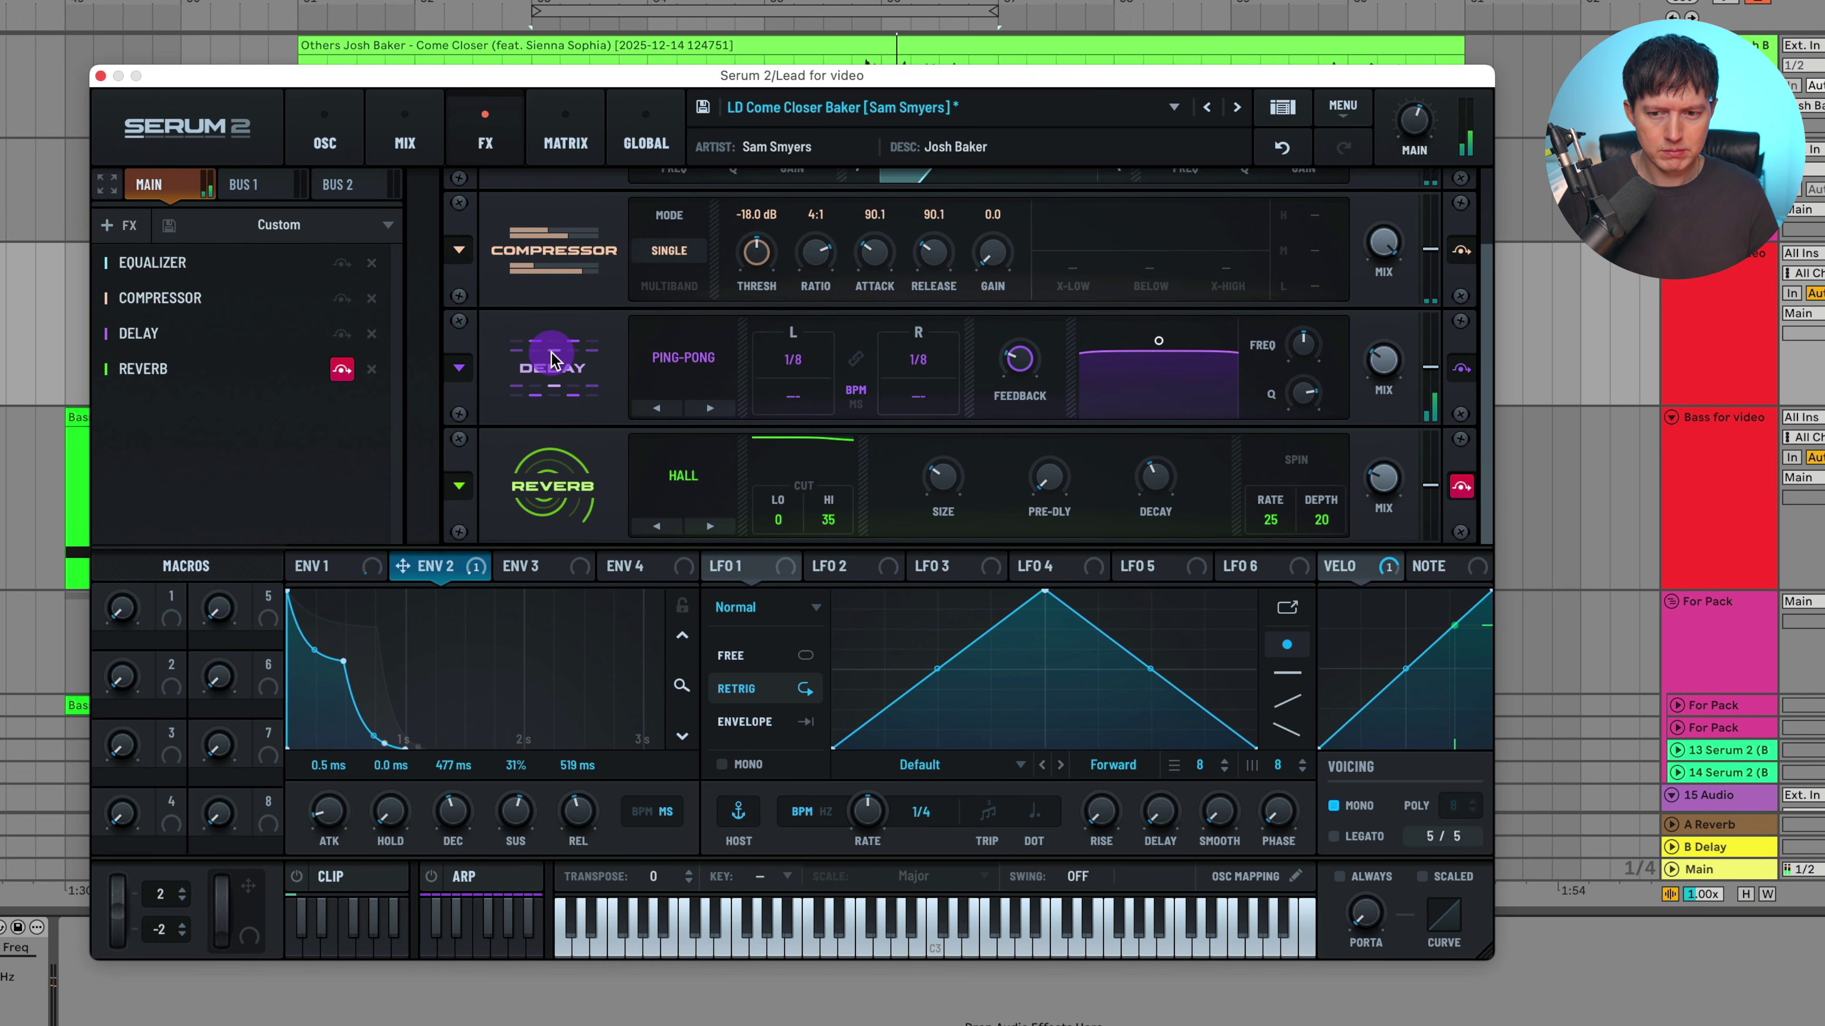
pyautogui.click(343, 369)
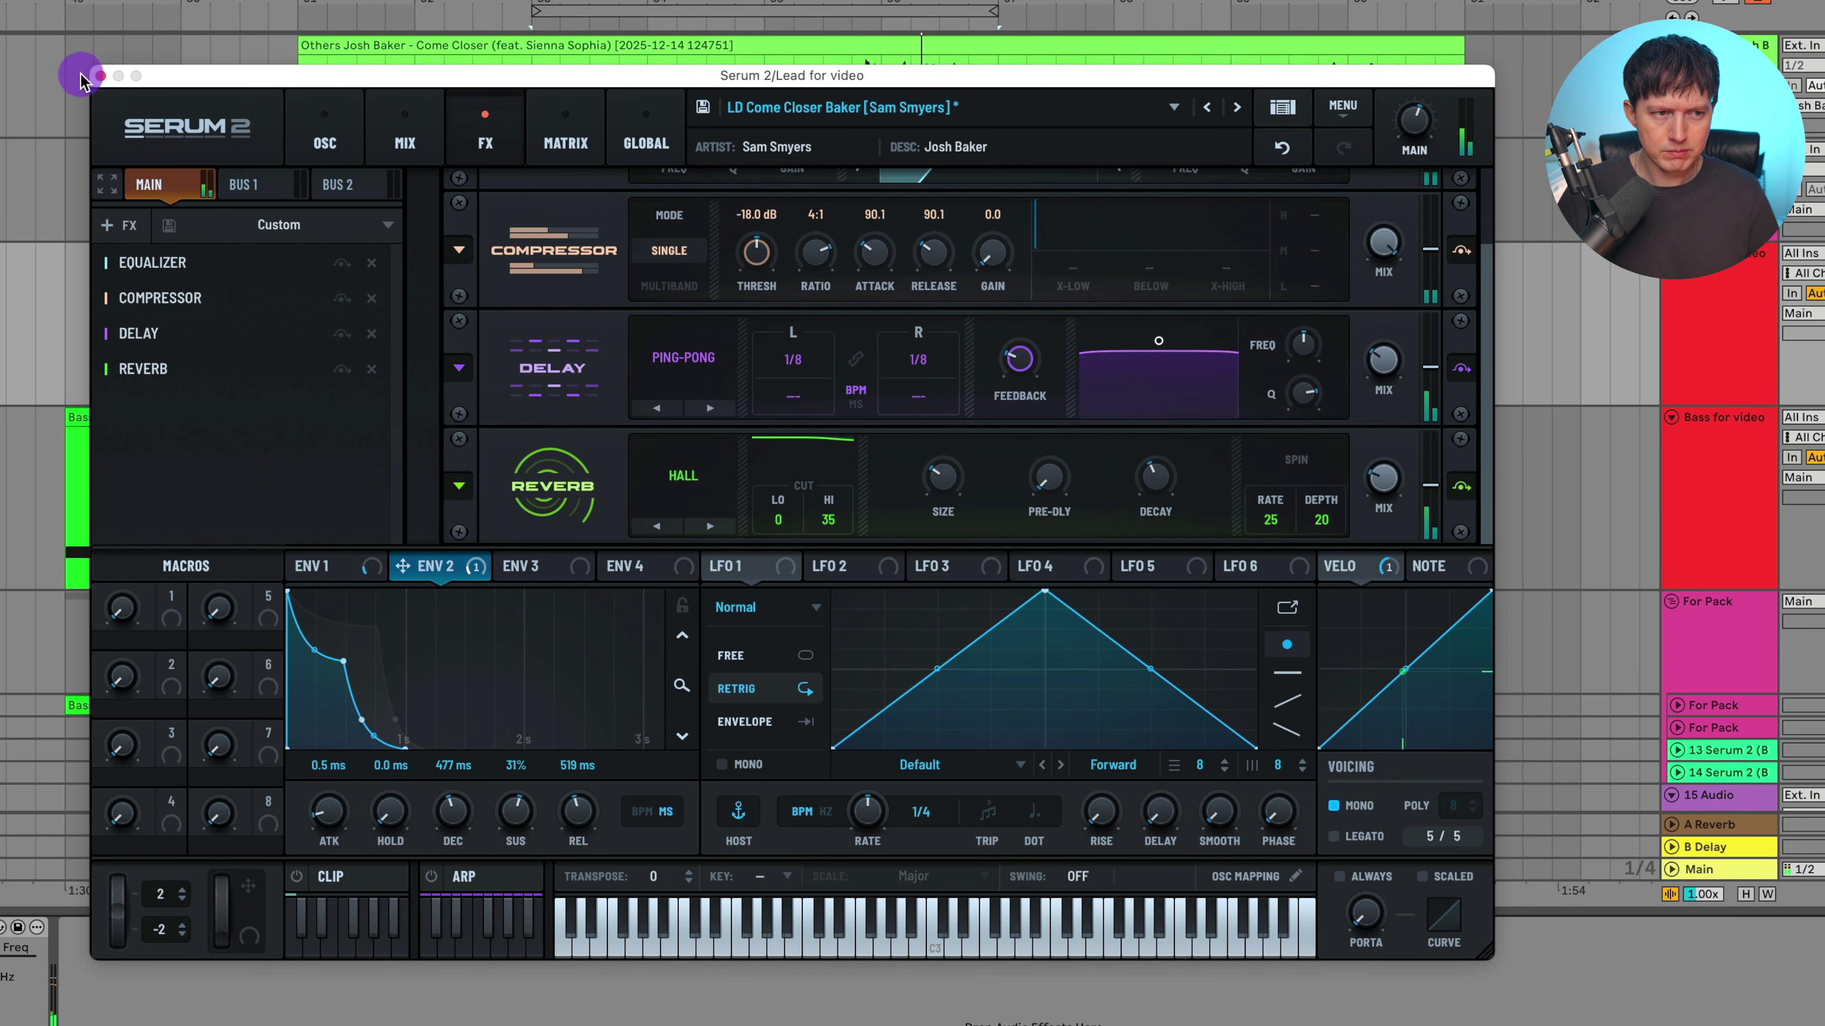
# Close the lead synth and play the lead and bass clips, switching the selection between the two tracks
pyautogui.click(101, 76)
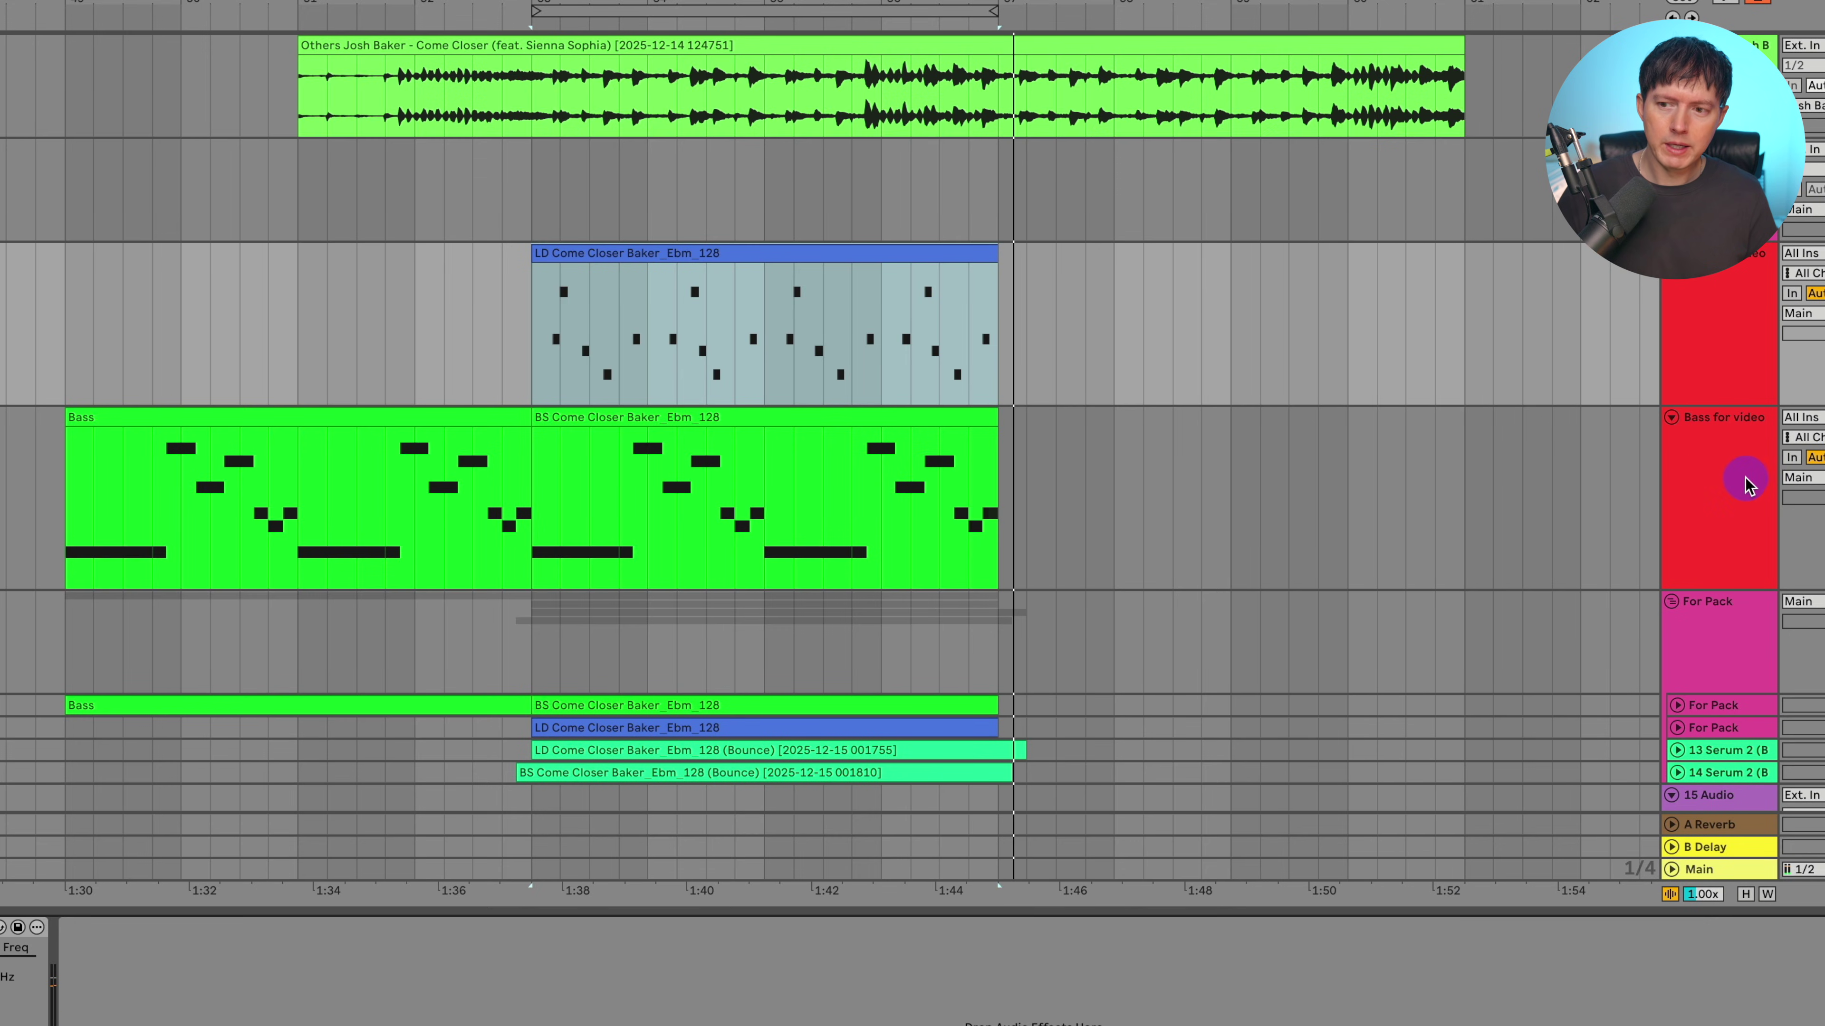
pyautogui.click(1731, 473)
pyautogui.press('space')
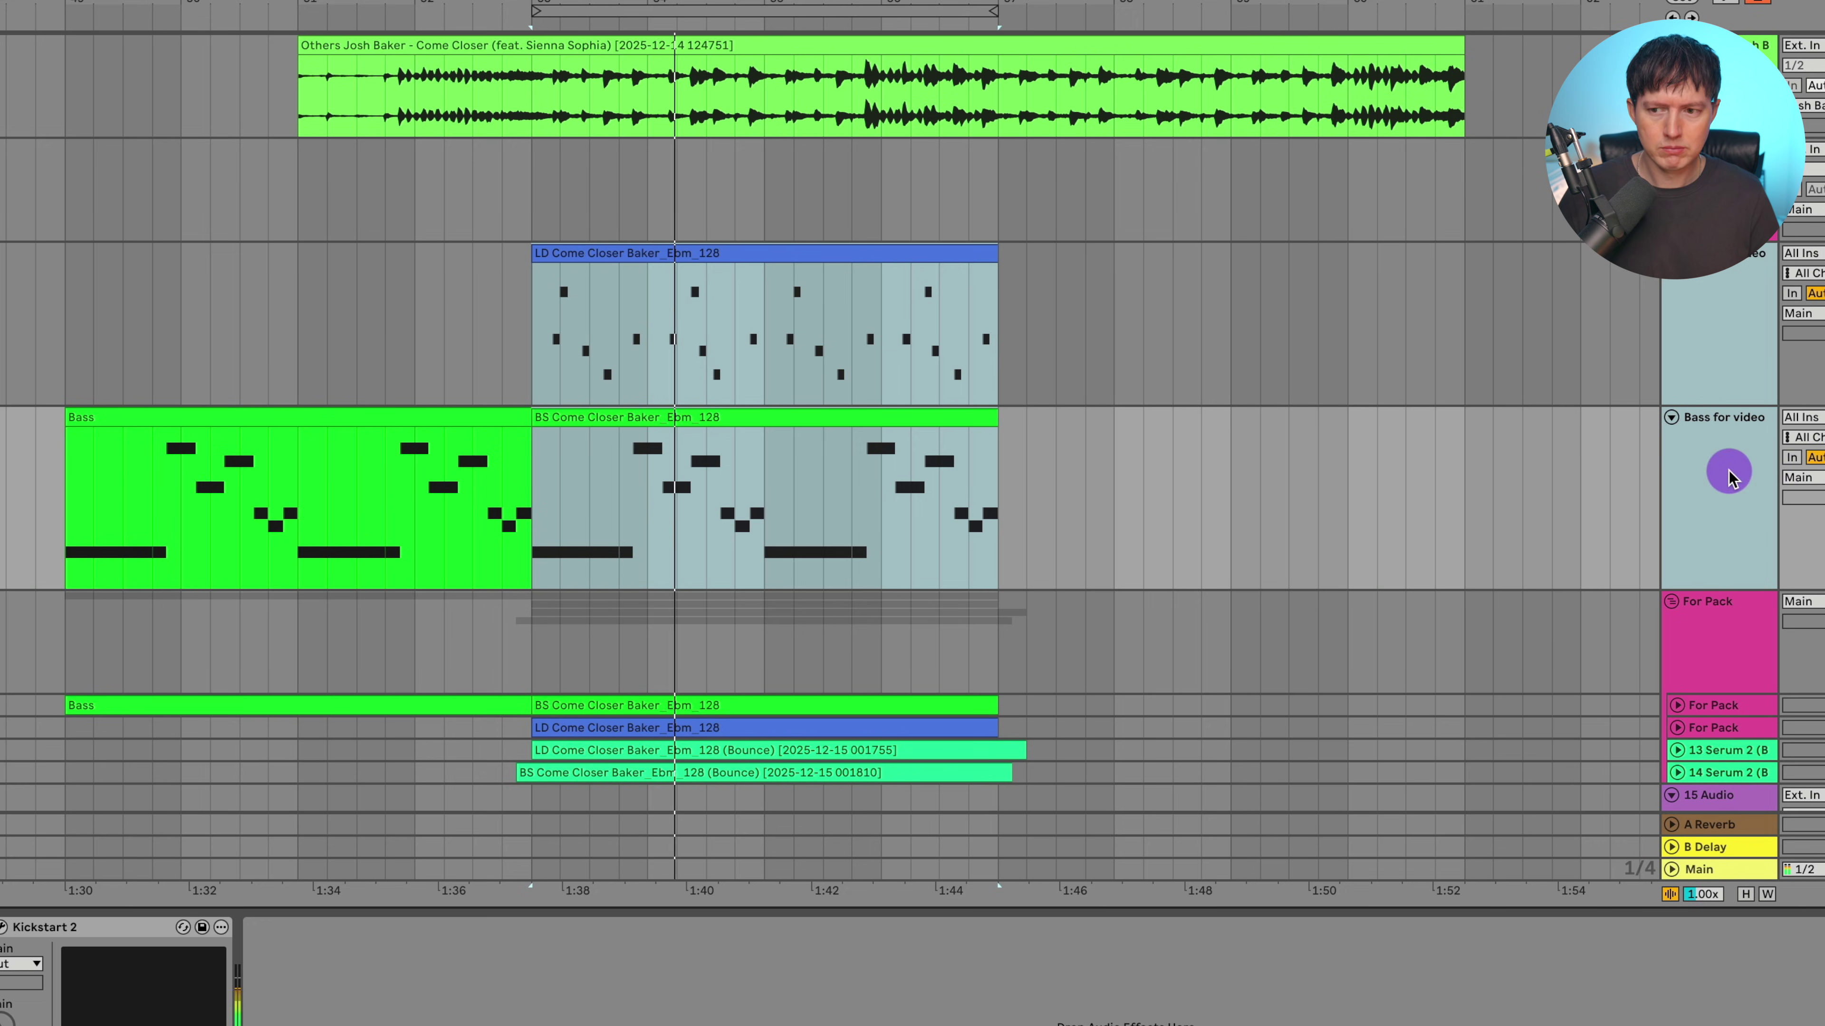
pyautogui.click(1720, 364)
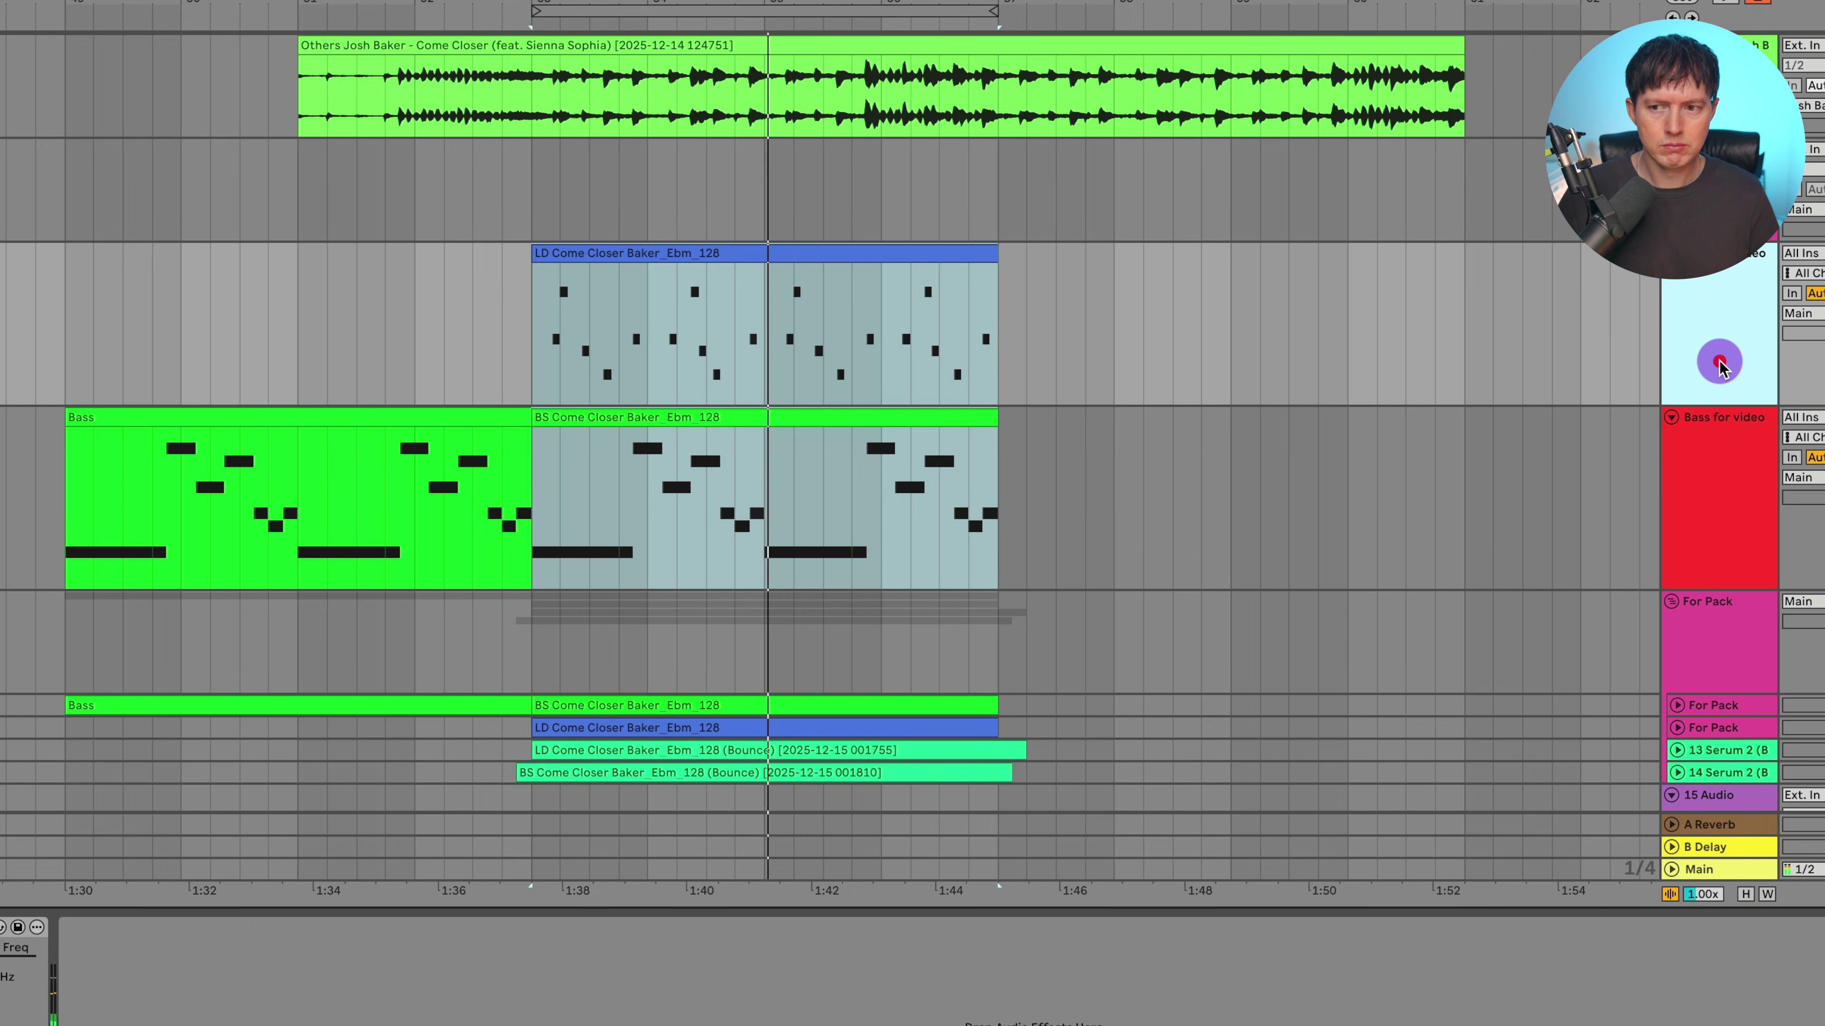
pyautogui.click(1721, 438)
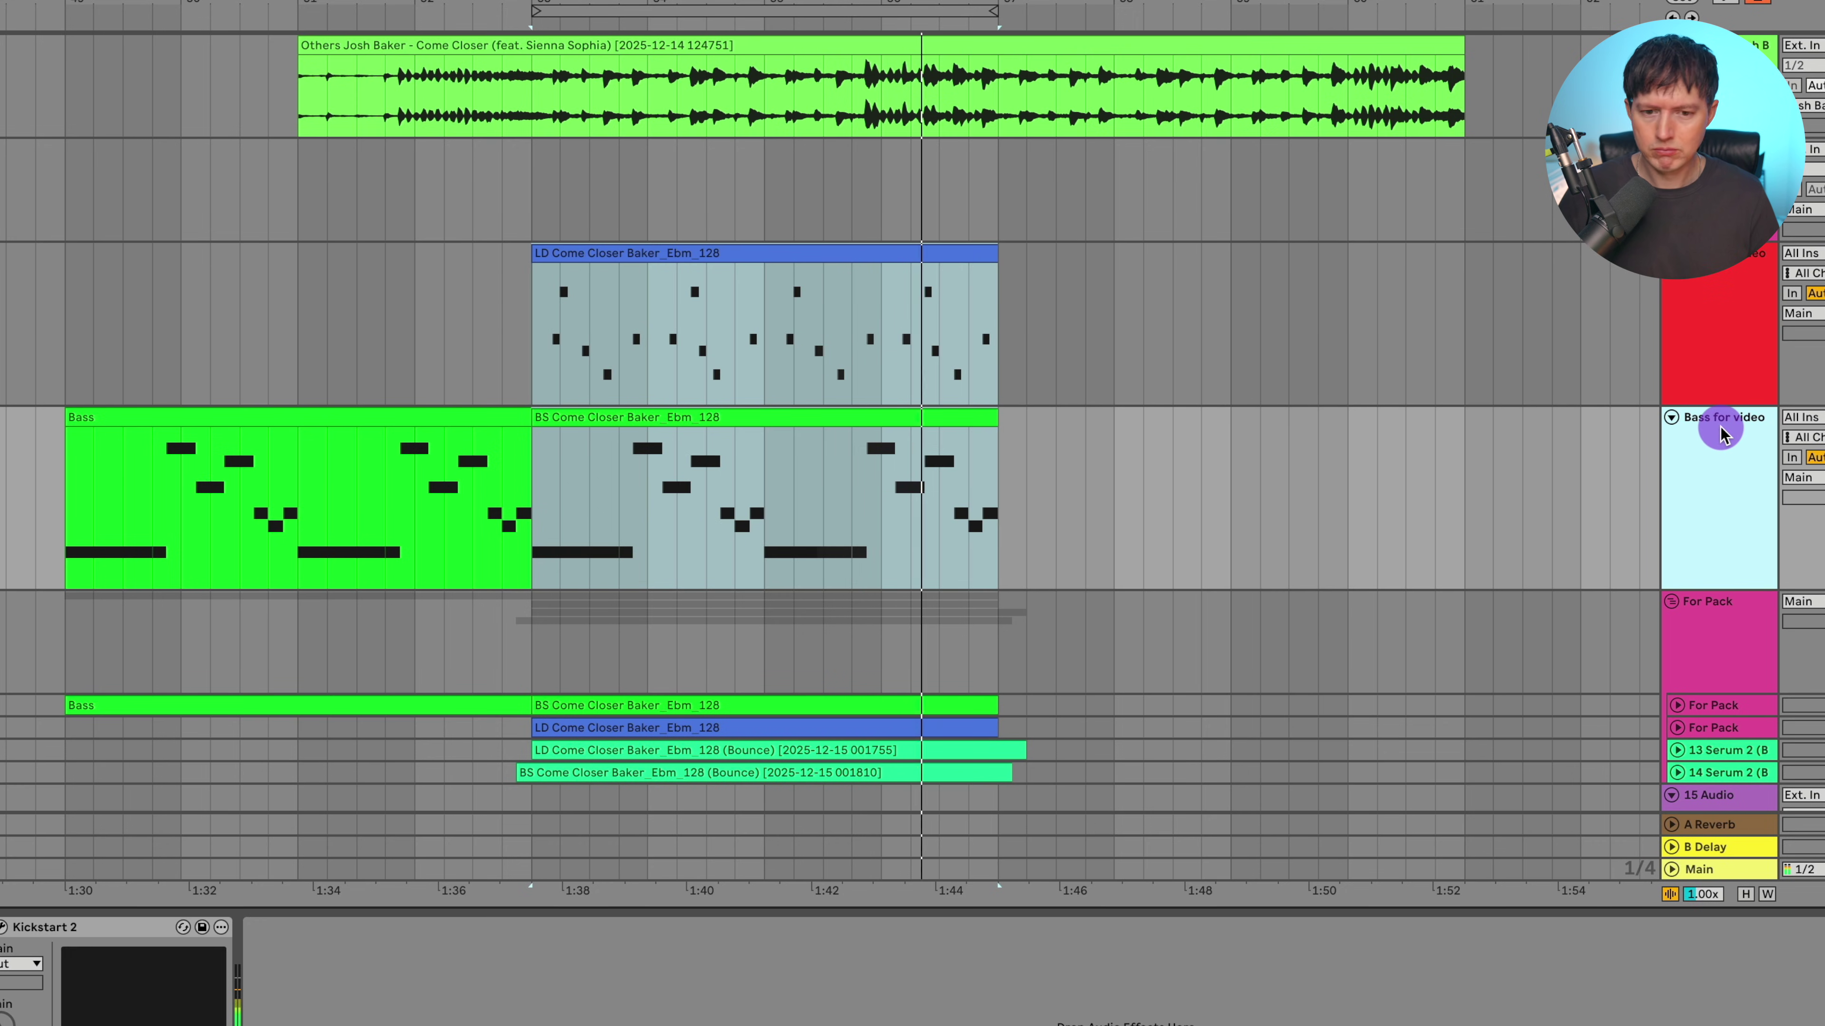